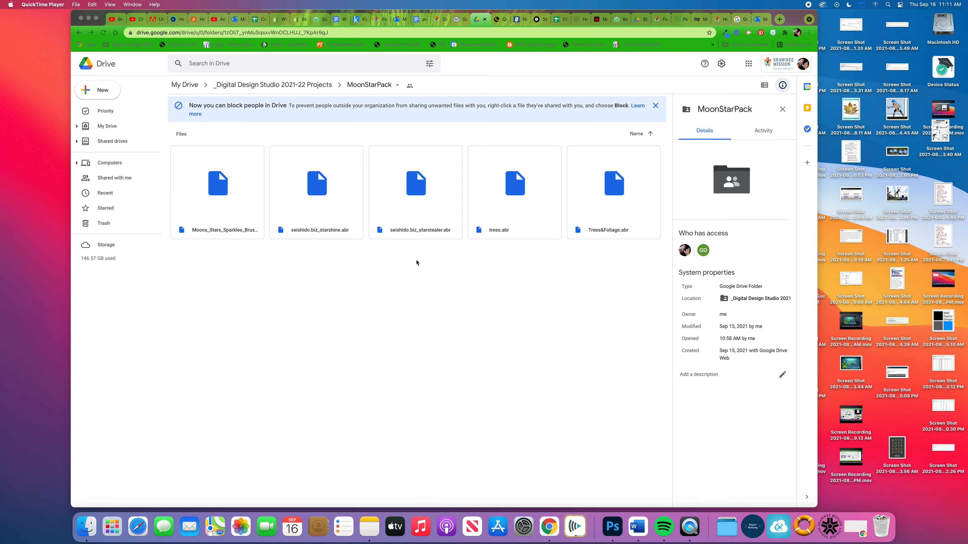
Switch to Photoshop and create a landscape Letter print document, 11 x 8.5 inches, at 72 pixels/inch with transparent background contents.
{"action": "key", "text": "super+Tab"}
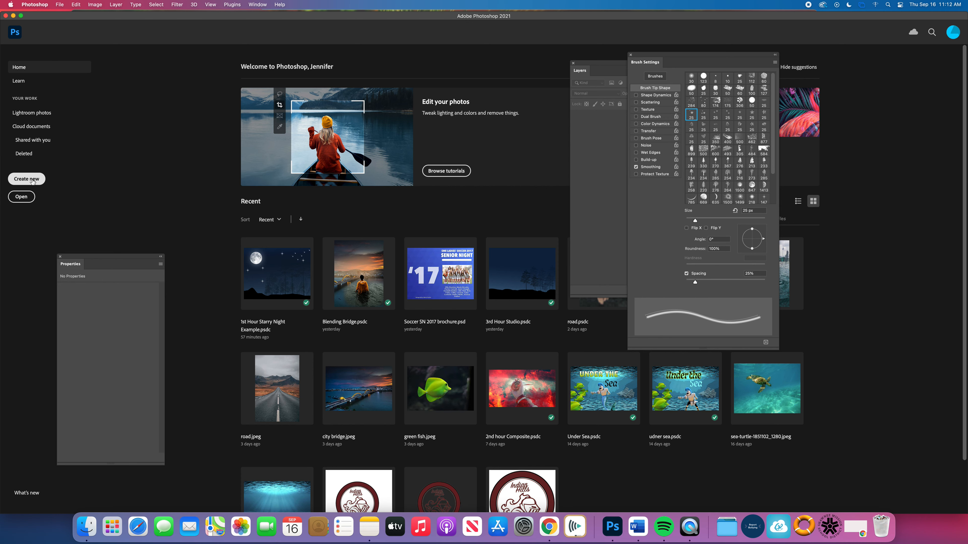
{"action": "left_click", "coordinate": [27, 180]}
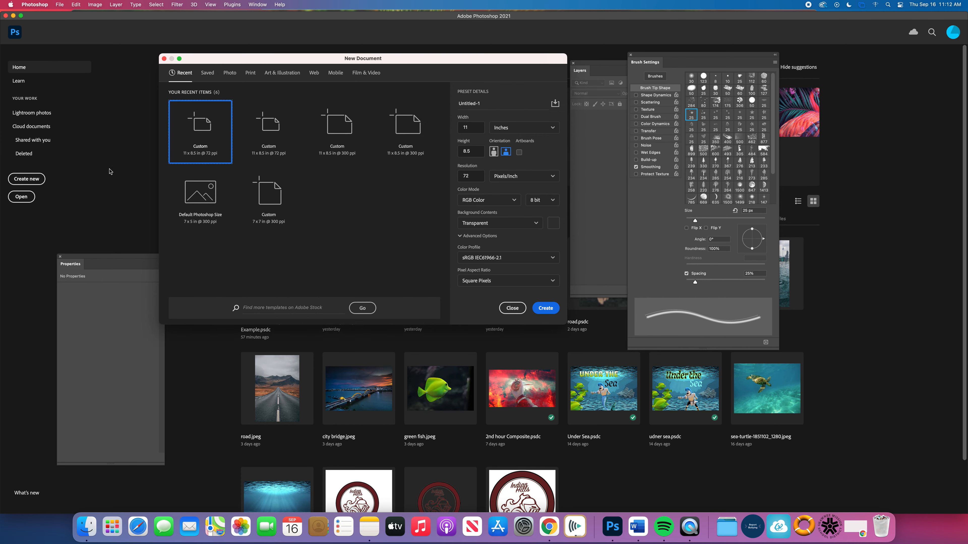
{"action": "left_click", "coordinate": [249, 74]}
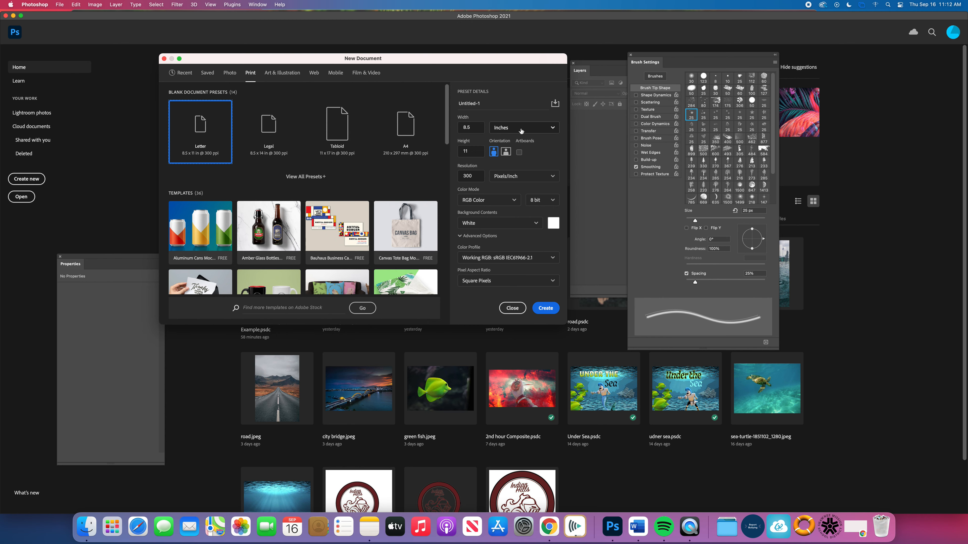
{"action": "left_click", "coordinate": [506, 152]}
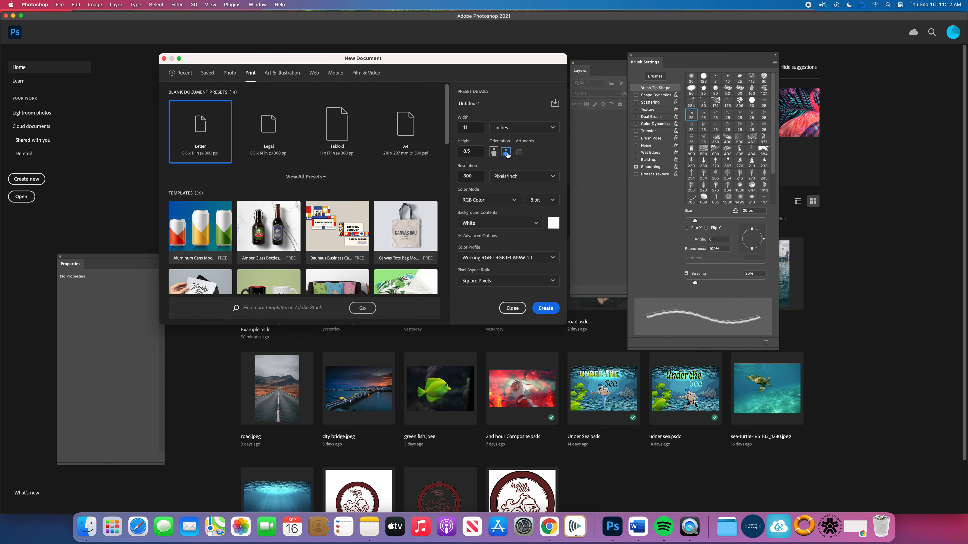
{"action": "double_click", "coordinate": [471, 176]}
{"action": "type", "text": "72"}
{"action": "left_click", "coordinate": [512, 224]}
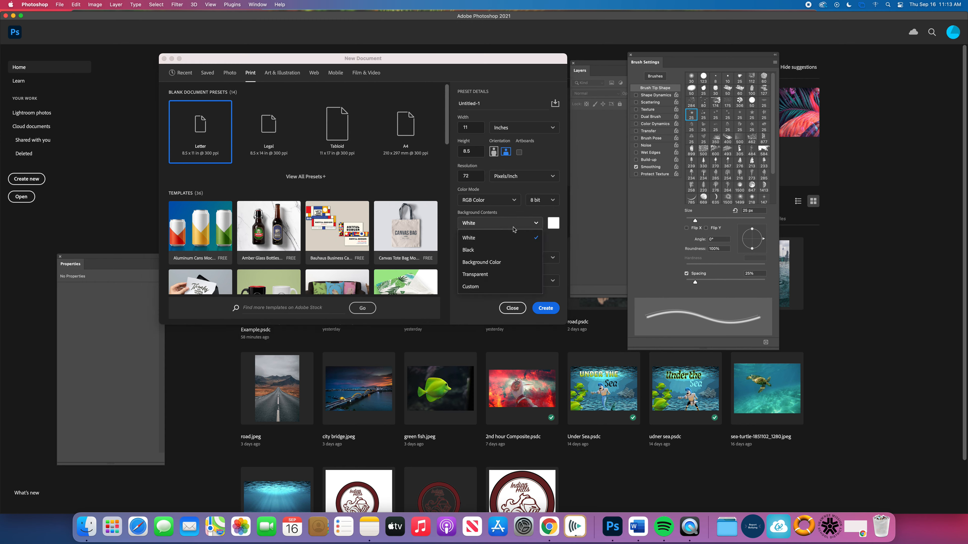
{"action": "left_click", "coordinate": [533, 278]}
{"action": "left_click", "coordinate": [536, 223]}
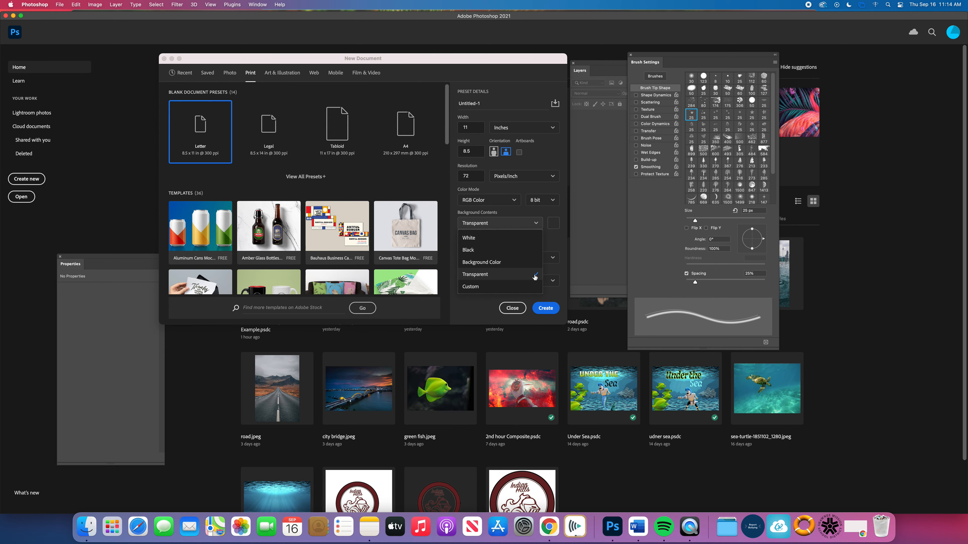
{"action": "left_click", "coordinate": [546, 308]}
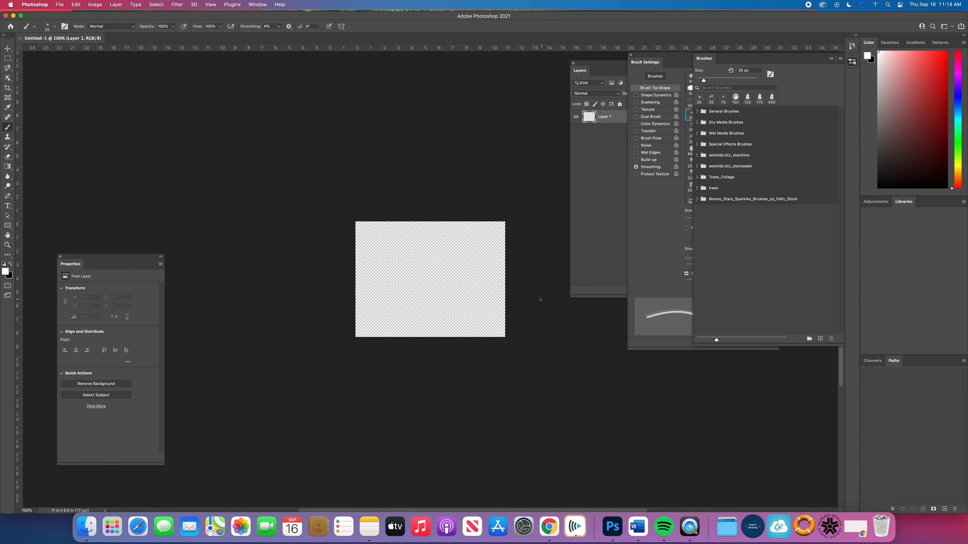
Close the Brush Settings panel and move the Layers panel below the brush folder list, clear of the canvas.
{"action": "left_click", "coordinate": [631, 57]}
{"action": "left_click", "coordinate": [631, 56]}
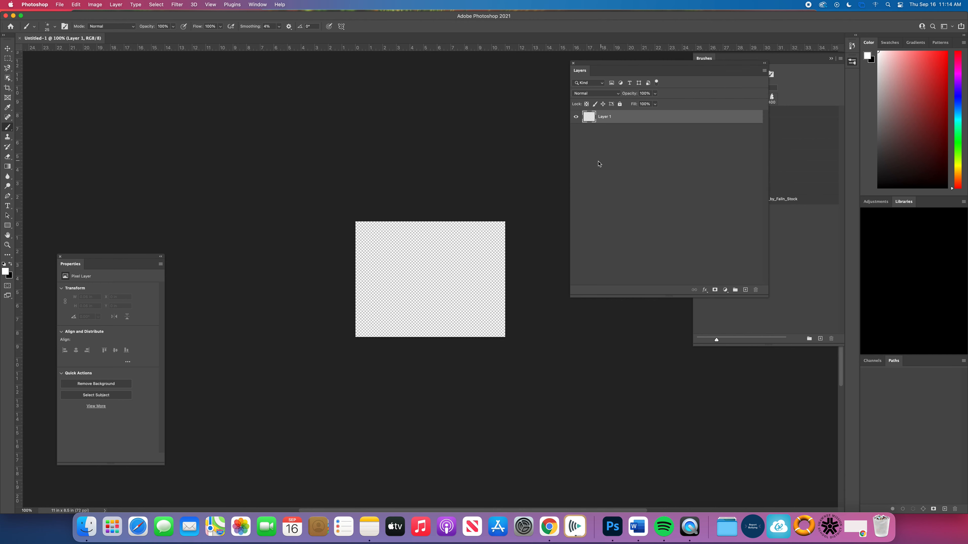
{"action": "mouse_move", "coordinate": [596, 63]}
{"action": "left_mouse_down"}
{"action": "mouse_move", "coordinate": [655, 149]}
{"action": "mouse_move", "coordinate": [661, 218]}
{"action": "mouse_move", "coordinate": [667, 204]}
{"action": "left_mouse_up"}
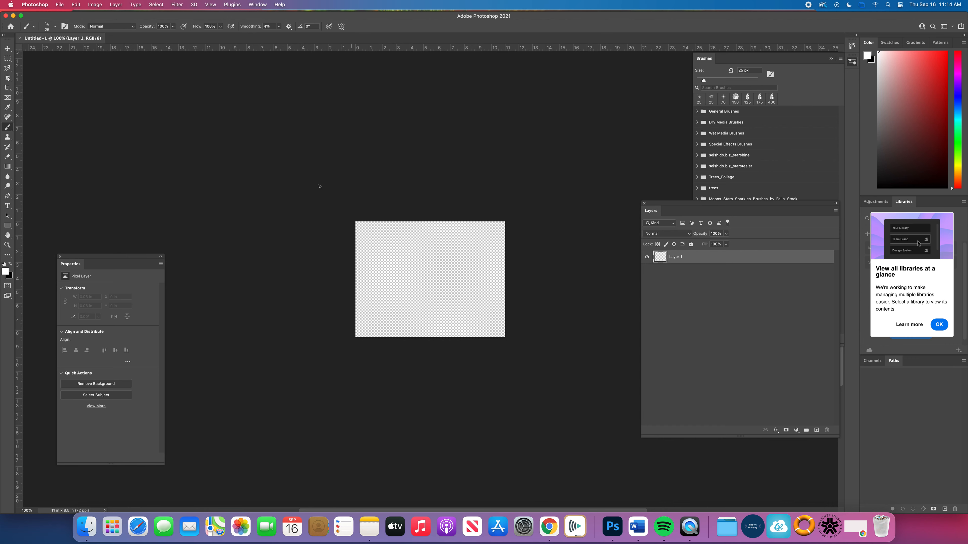
Add a new empty layer above Layer 1, keeping Normal mode and 100% opacity.
{"action": "left_click", "coordinate": [7, 246]}
{"action": "left_click", "coordinate": [230, 240]}
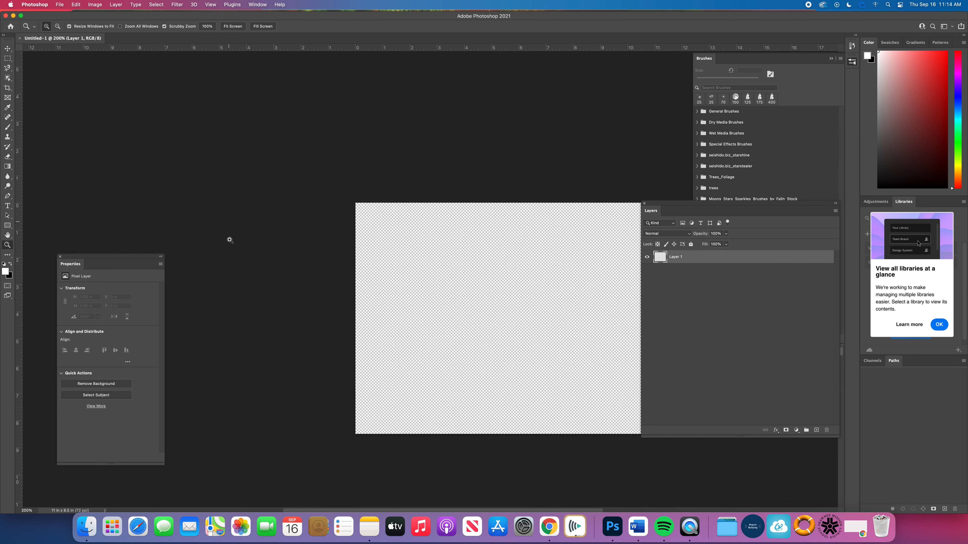
{"action": "left_click", "coordinate": [232, 241]}
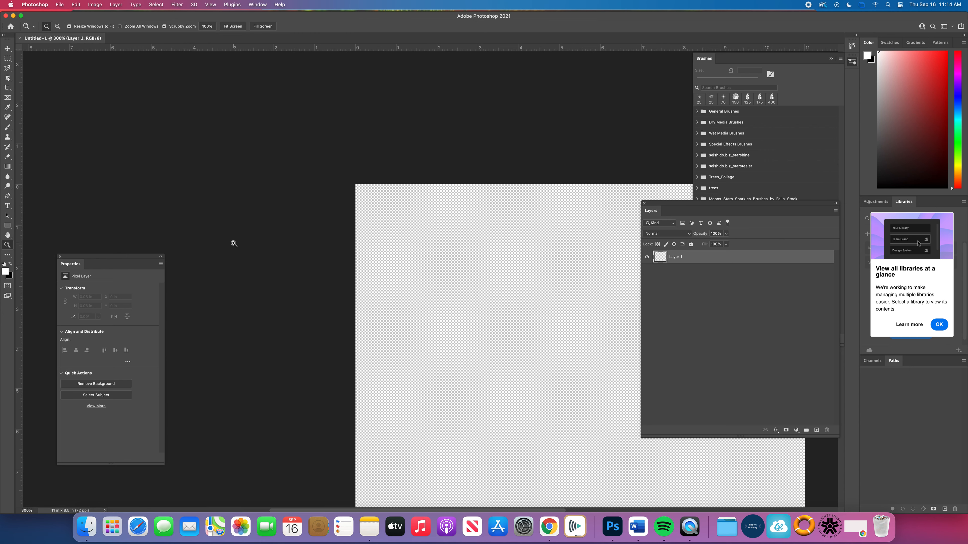
{"action": "key", "text": "space"}
{"action": "key", "text": "space"}
{"action": "key", "text": "space"}
{"action": "key", "text": "space"}
{"action": "left_click_drag", "start_coordinate": [346, 274], "coordinate": [179, 208]}
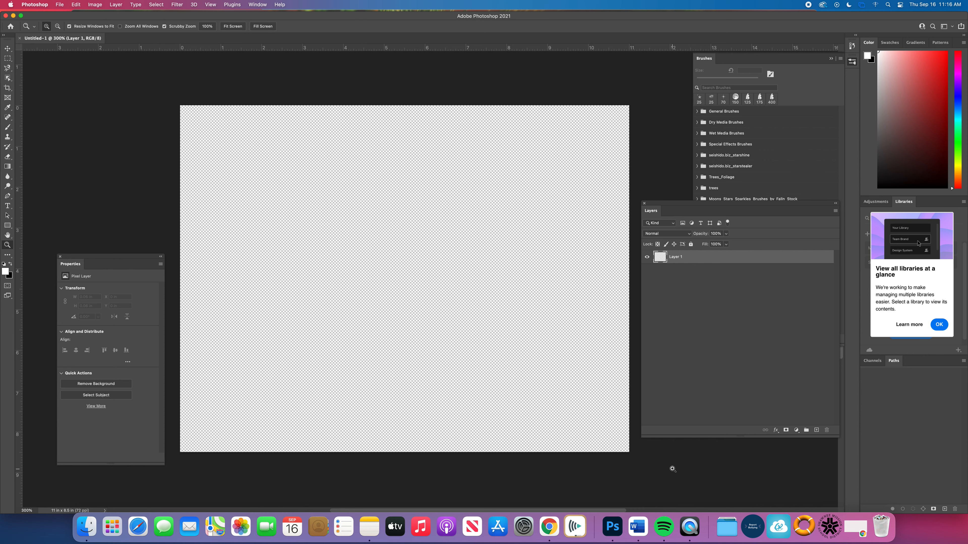
{"action": "key", "text": "super+shift+n"}
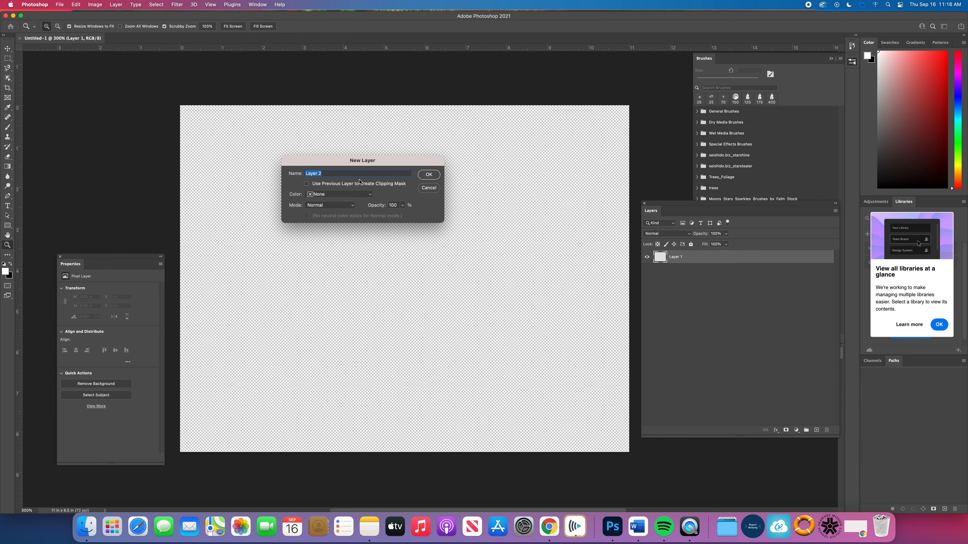
{"action": "left_click", "coordinate": [429, 175]}
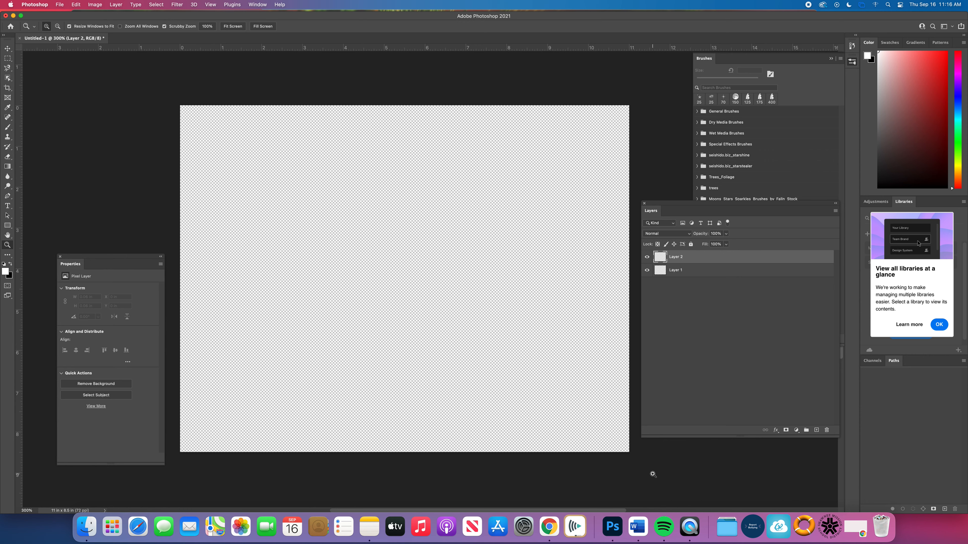
Switch to Chrome and examine the finished example image in StarryNightSkies Beginning Photoshop.pdf from the Canvas course page.
{"action": "left_click", "coordinate": [549, 527]}
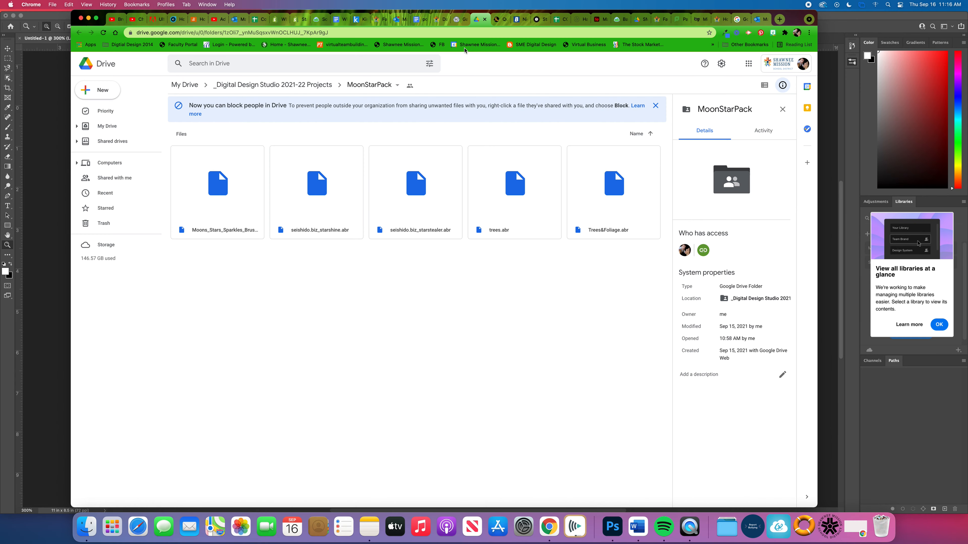
{"action": "left_click", "coordinate": [457, 19]}
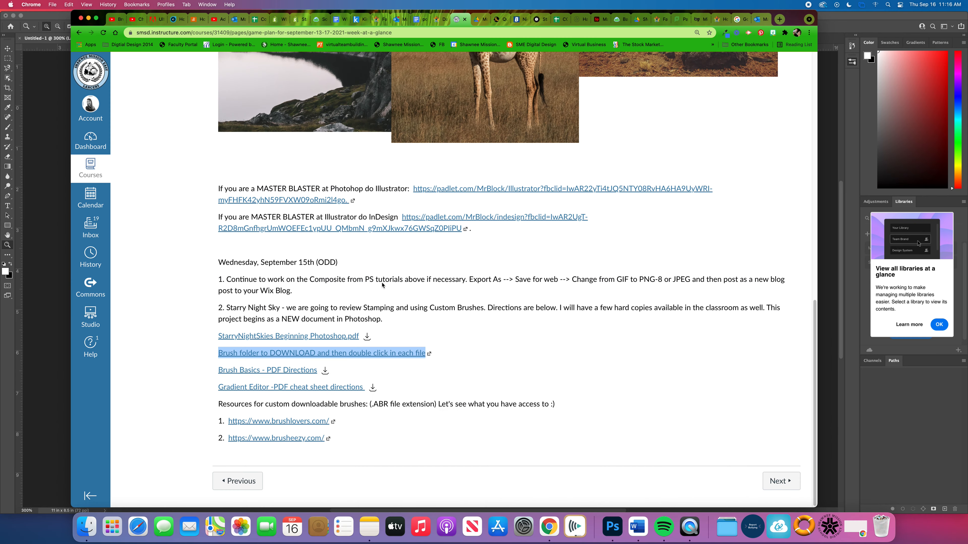
{"action": "left_click", "coordinate": [320, 338]}
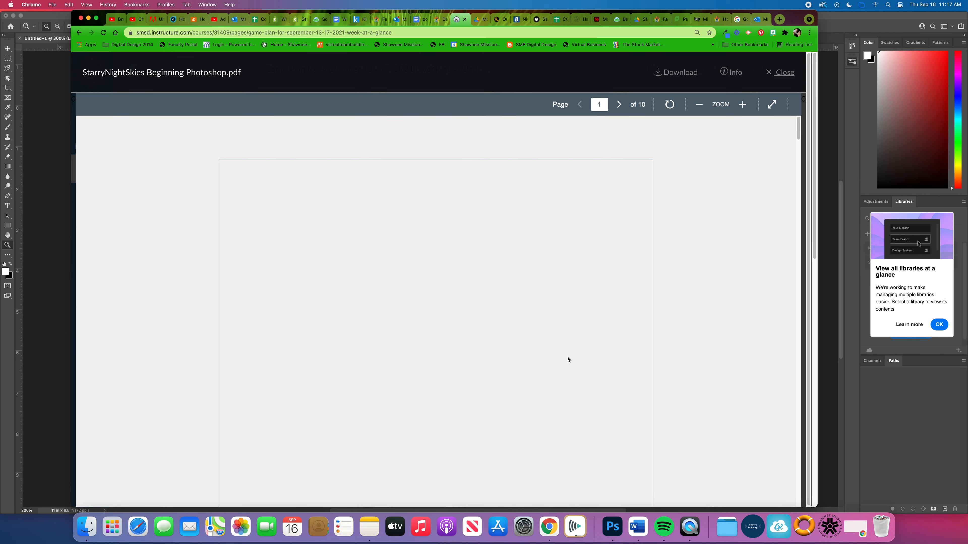
{"action": "scroll", "coordinate": [613, 376], "scroll_direction": "down", "scroll_amount": 5}
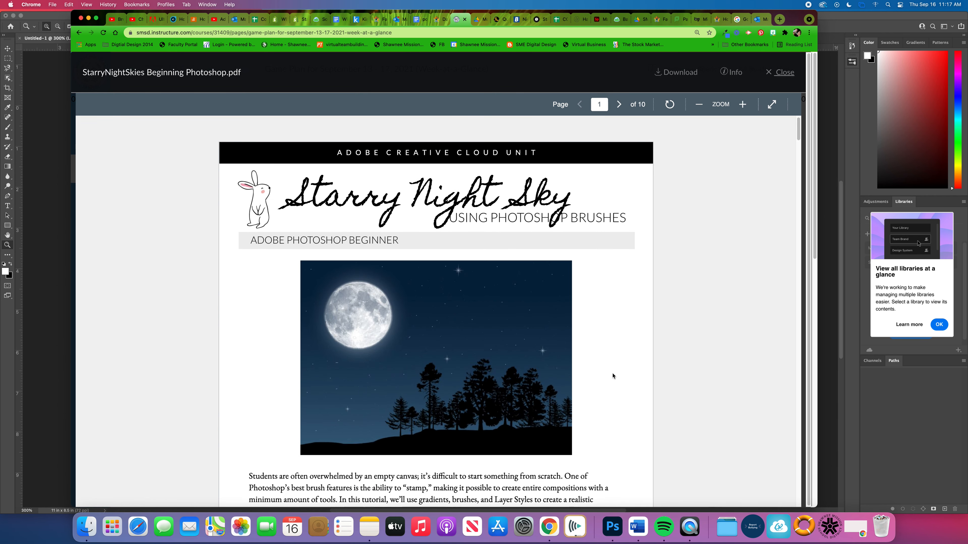
{"action": "scroll", "coordinate": [612, 376], "scroll_direction": "up", "scroll_amount": 4}
{"action": "scroll", "coordinate": [613, 377], "scroll_direction": "down", "scroll_amount": 2}
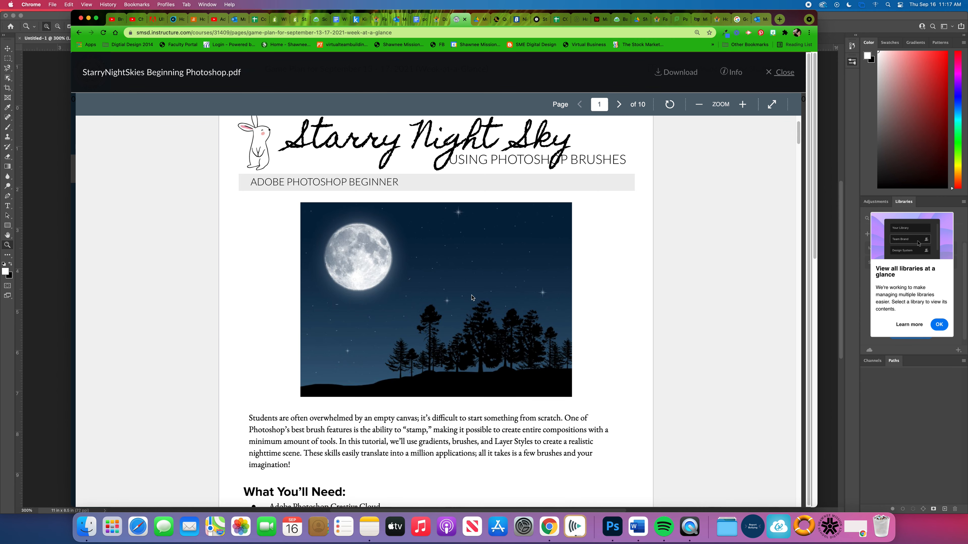
Return to Photoshop, activate the Gradient tool and browse the Basics, Blues, Purples and Pinks gradient preset groups.
{"action": "left_click", "coordinate": [612, 526]}
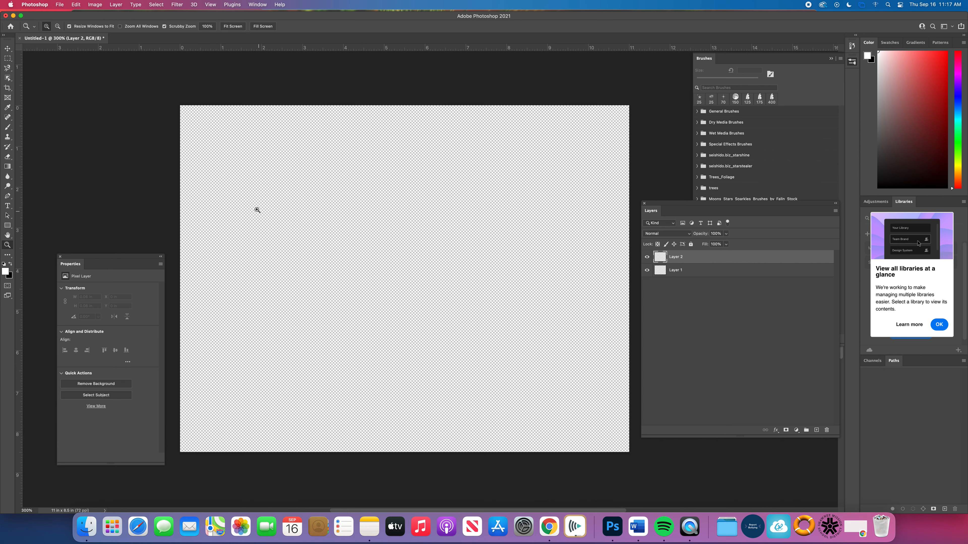
{"action": "left_click", "coordinate": [7, 166]}
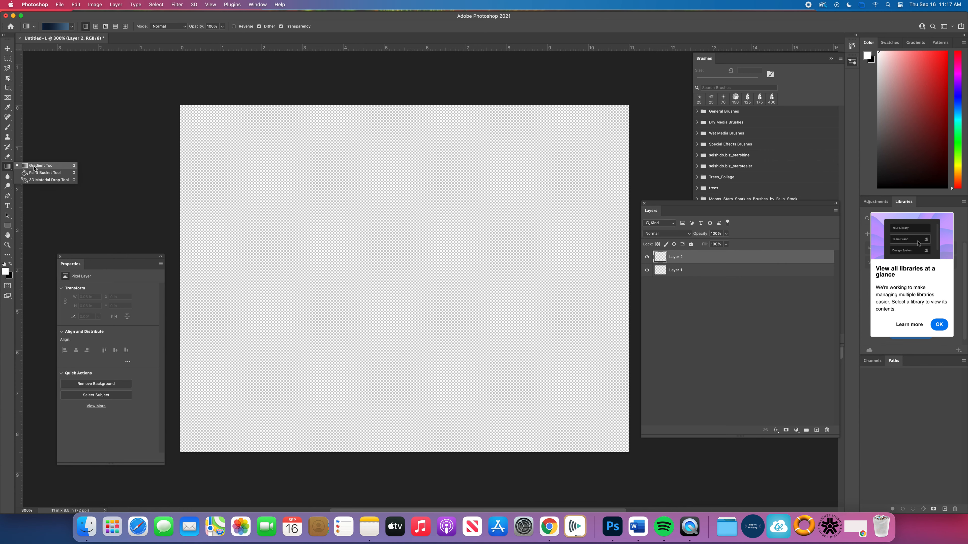
{"action": "left_click", "coordinate": [34, 169]}
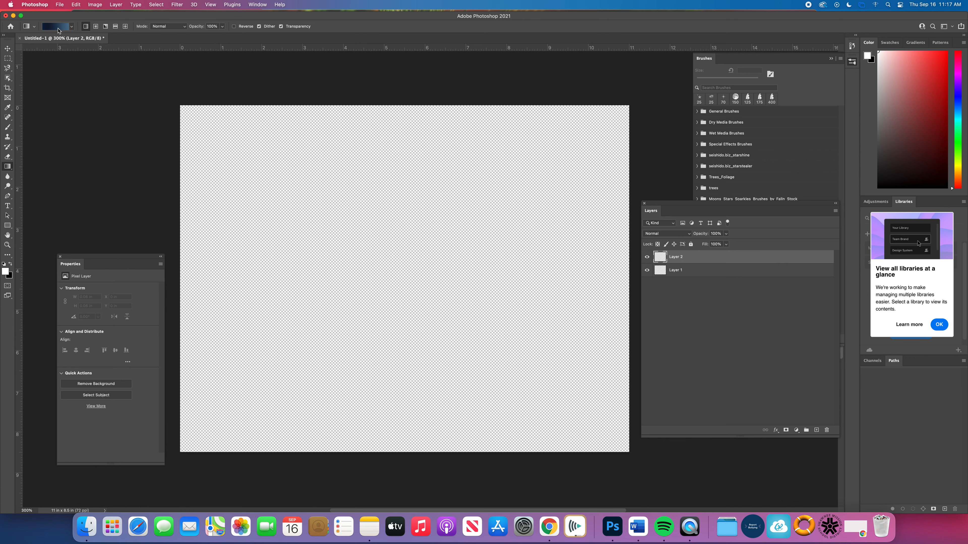
{"action": "left_click", "coordinate": [71, 27]}
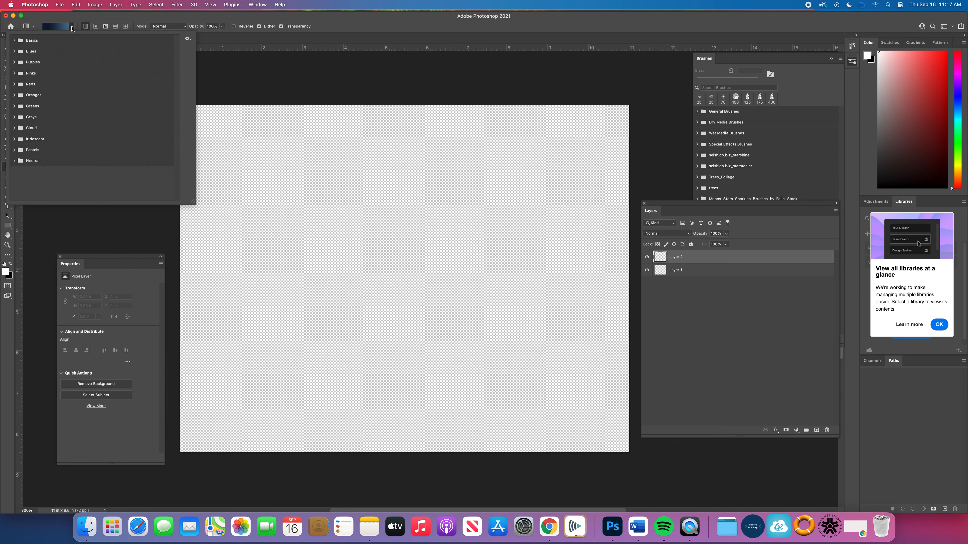
{"action": "left_click", "coordinate": [14, 40]}
{"action": "left_click", "coordinate": [15, 63]}
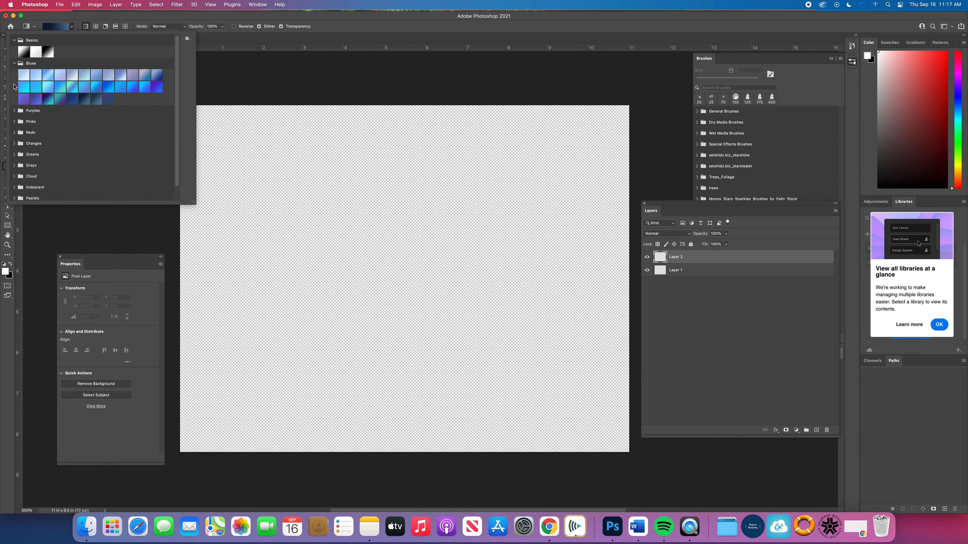
{"action": "left_click", "coordinate": [13, 110]}
{"action": "left_click", "coordinate": [14, 145]}
{"action": "scroll", "coordinate": [96, 145], "scroll_direction": "down", "scroll_amount": 2}
{"action": "scroll", "coordinate": [96, 144], "scroll_direction": "down", "scroll_amount": 2}
{"action": "scroll", "coordinate": [96, 145], "scroll_direction": "up", "scroll_amount": 4}
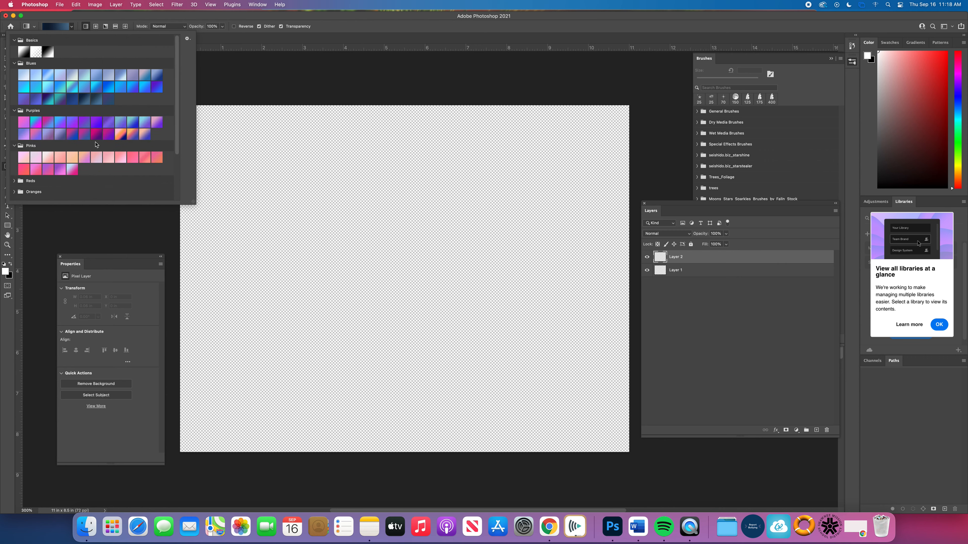
{"action": "left_click", "coordinate": [14, 146]}
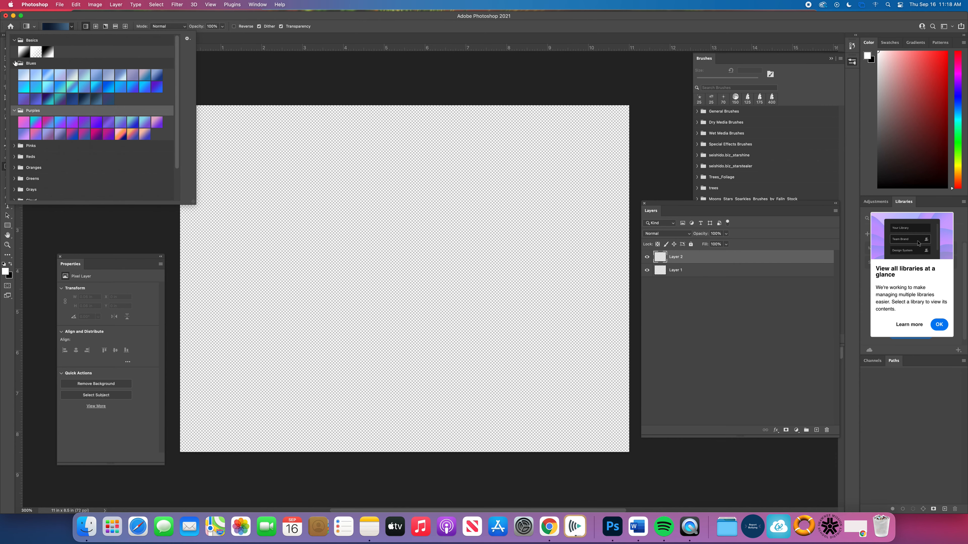
Dismiss the Gradient Editor without changes and choose a dark navy gradient preset from the Blues group.
{"action": "left_click", "coordinate": [56, 27]}
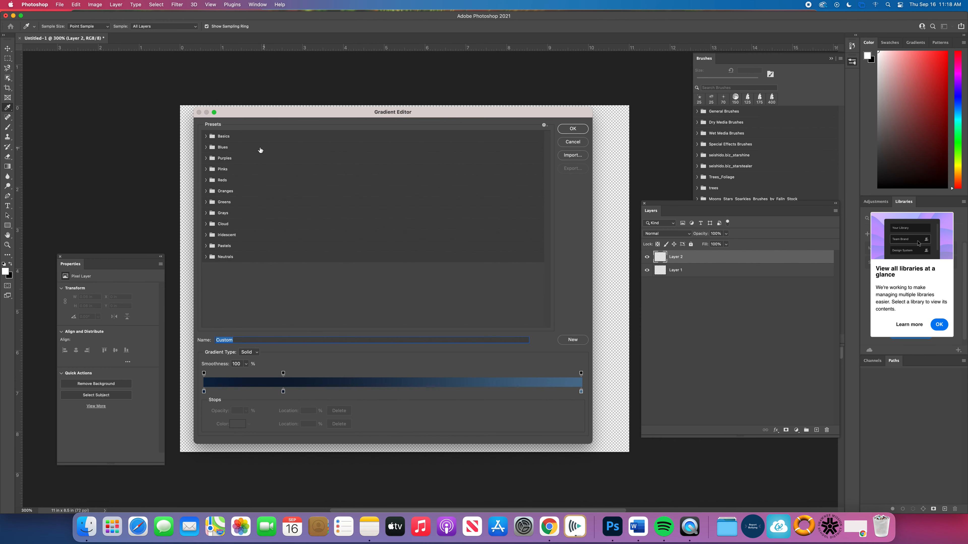
{"action": "left_click", "coordinate": [573, 142]}
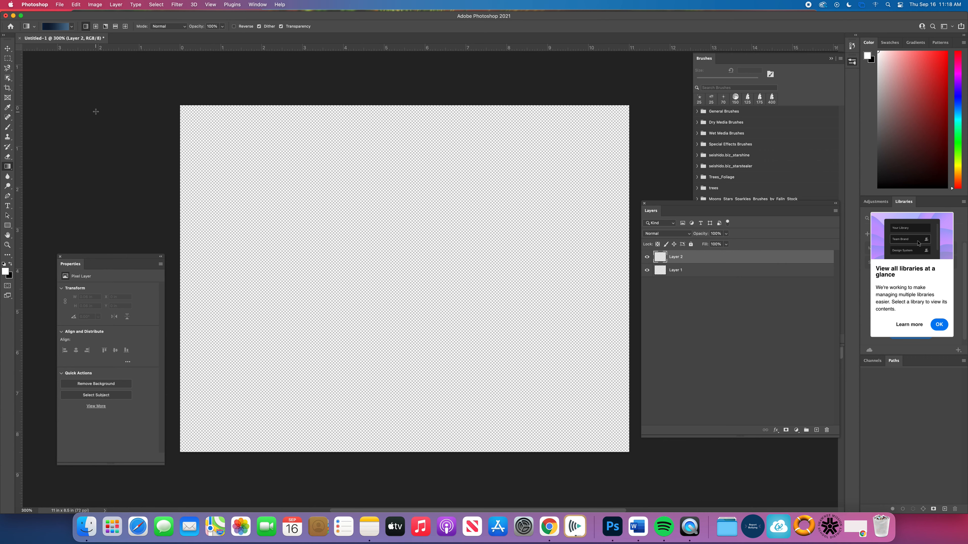
{"action": "left_click", "coordinate": [72, 26]}
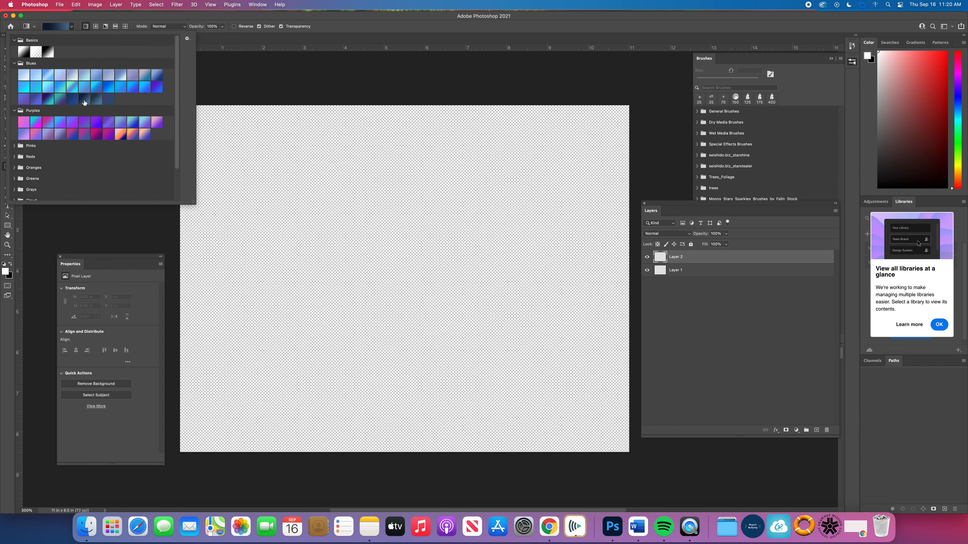
{"action": "left_click", "coordinate": [85, 101]}
Fill Layer 2 with the linear gradient, trying several start points and lengths and finishing with dark navy at the top fading to lighter blue below.
{"action": "left_click_drag", "start_coordinate": [386, 291], "coordinate": [384, 463]}
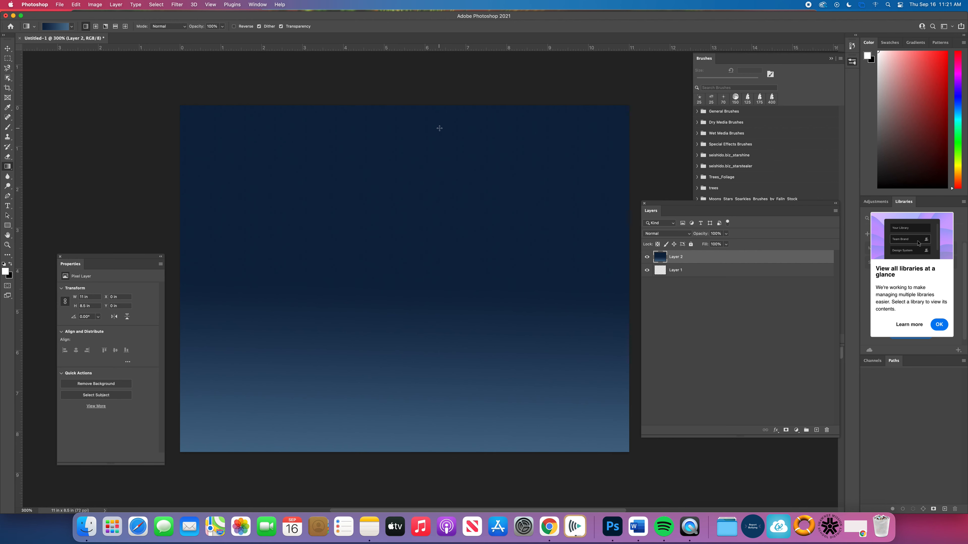
{"action": "left_click_drag", "start_coordinate": [392, 79], "coordinate": [389, 278]}
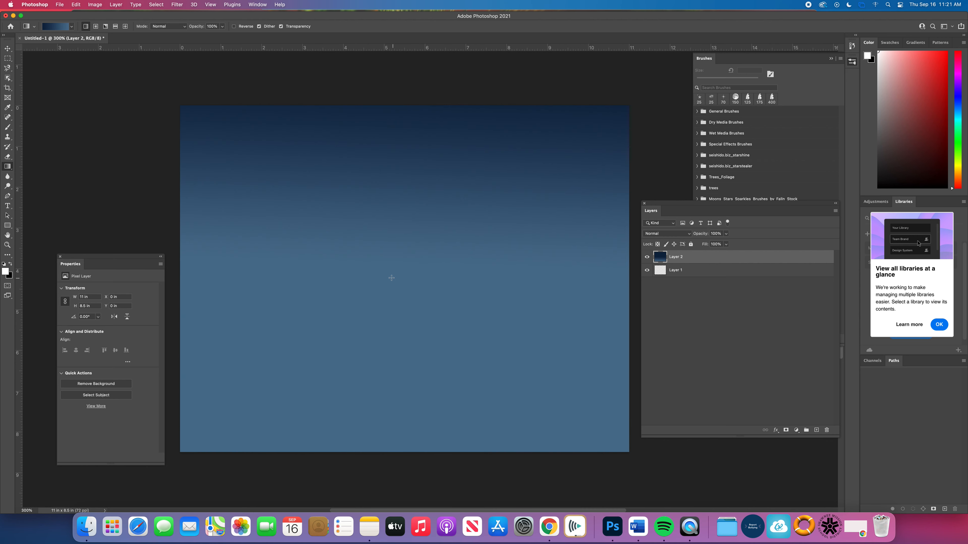
{"action": "left_click_drag", "start_coordinate": [389, 328], "coordinate": [384, 478]}
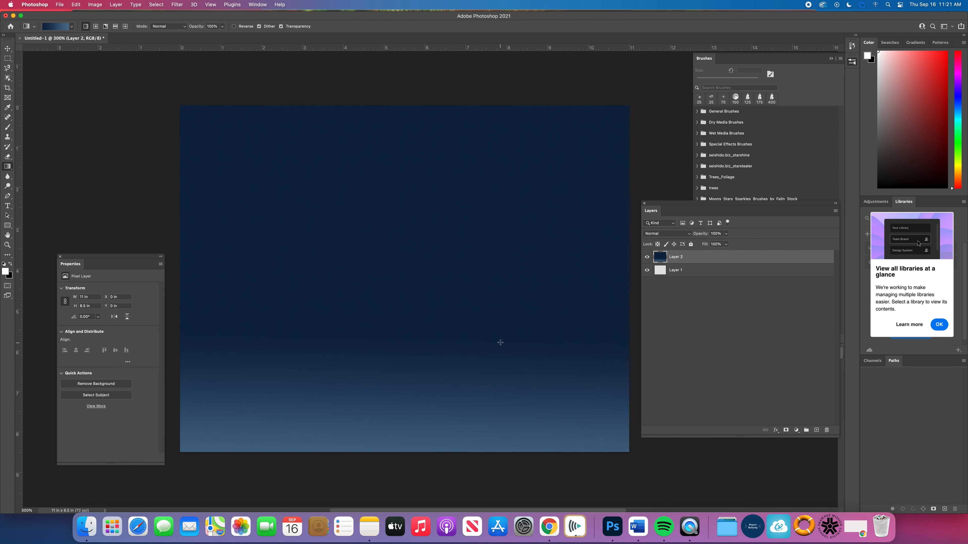
{"action": "left_click_drag", "start_coordinate": [382, 385], "coordinate": [378, 488]}
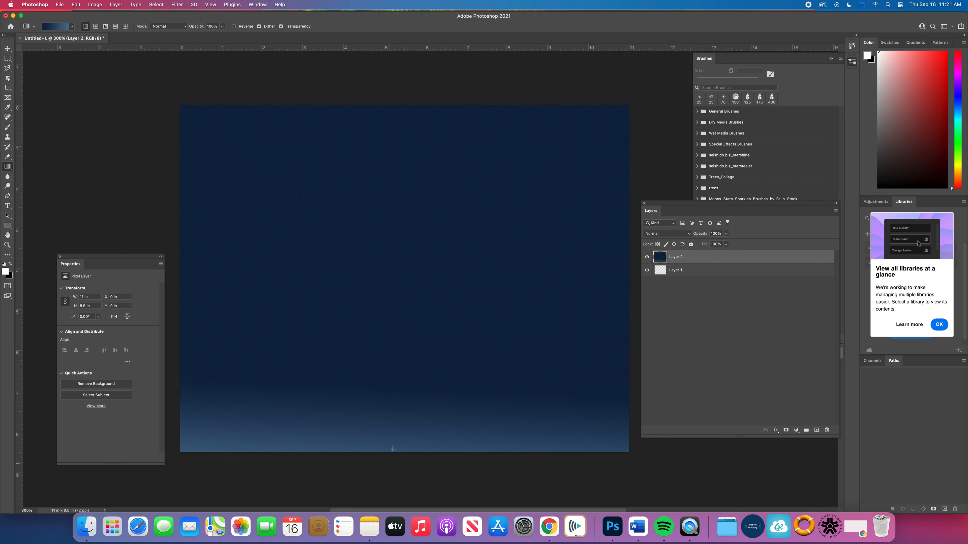
{"action": "left_click_drag", "start_coordinate": [392, 303], "coordinate": [395, 500]}
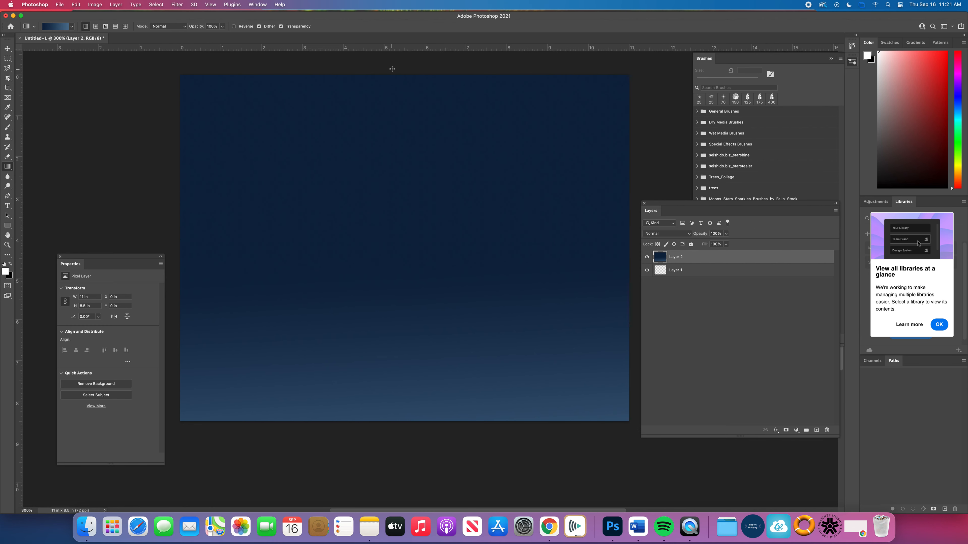
{"action": "left_click_drag", "start_coordinate": [394, 64], "coordinate": [417, 370]}
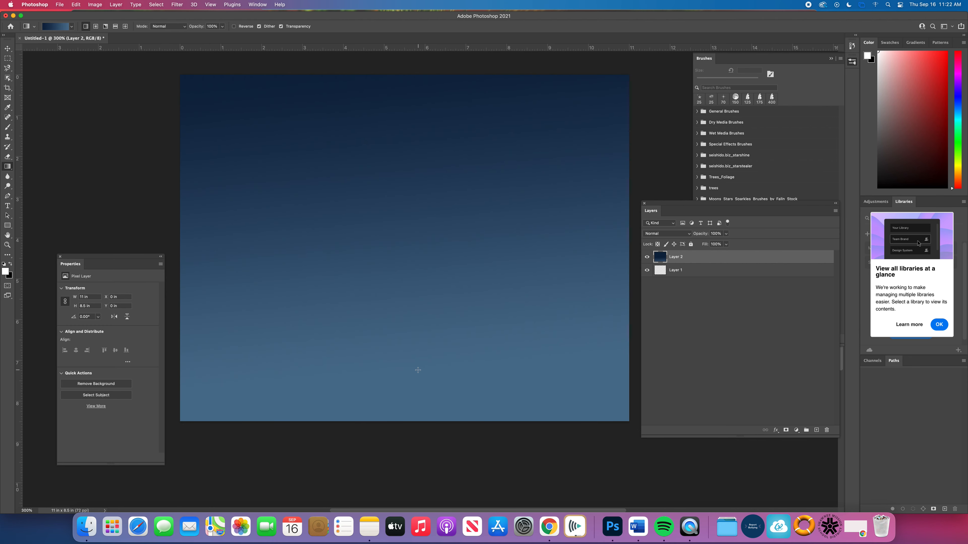
Refill Layer 2 with a shorter linear gradient, then try the Radial and Angle gradient styles over it.
{"action": "left_click_drag", "start_coordinate": [394, 192], "coordinate": [395, 347]}
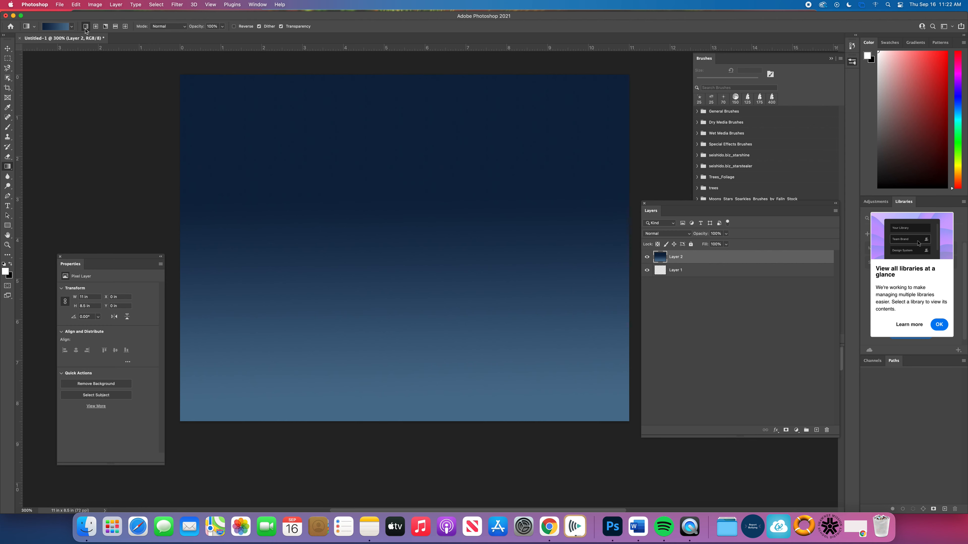
{"action": "left_click", "coordinate": [96, 26]}
{"action": "left_click_drag", "start_coordinate": [409, 165], "coordinate": [338, 268]}
{"action": "left_click_drag", "start_coordinate": [317, 223], "coordinate": [216, 215]}
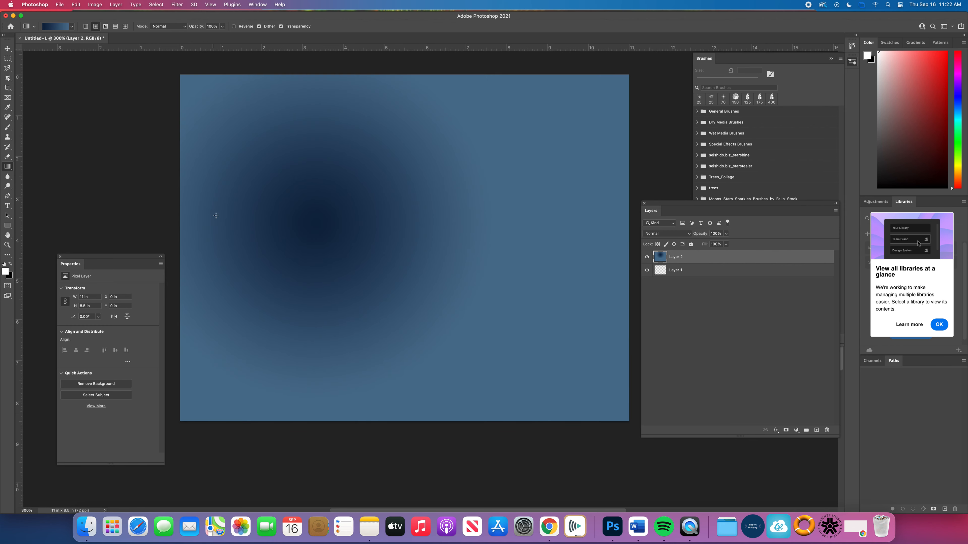
{"action": "left_click", "coordinate": [106, 27]}
{"action": "left_click_drag", "start_coordinate": [241, 179], "coordinate": [262, 191]}
Try the Reflected gradient style at several directions and lengths on Layer 2, followed by the Diamond style.
{"action": "left_click", "coordinate": [115, 26]}
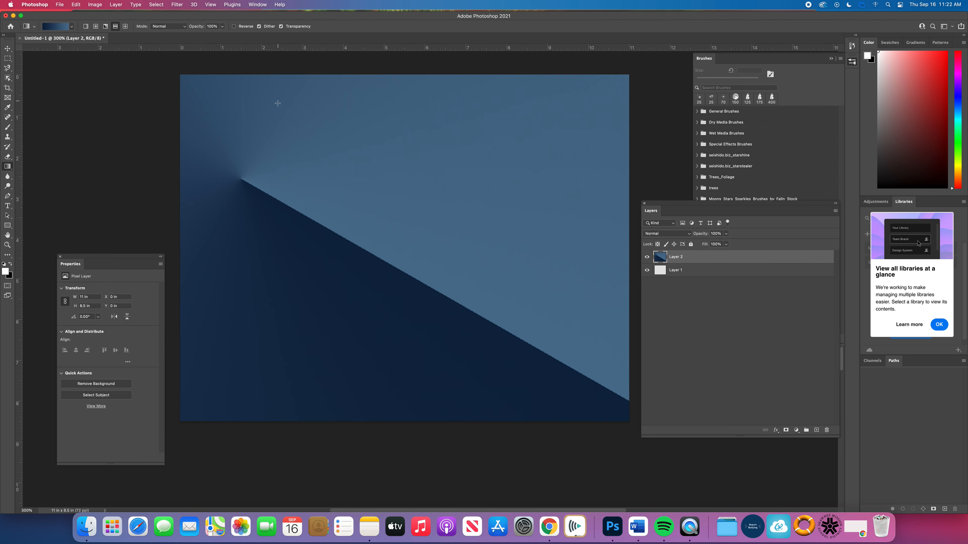
{"action": "left_click_drag", "start_coordinate": [276, 101], "coordinate": [284, 312]}
{"action": "left_click_drag", "start_coordinate": [423, 281], "coordinate": [233, 356]}
{"action": "scroll", "coordinate": [233, 356], "scroll_direction": "up", "scroll_amount": 2}
{"action": "left_click_drag", "start_coordinate": [225, 285], "coordinate": [503, 286]}
{"action": "left_click_drag", "start_coordinate": [594, 409], "coordinate": [318, 172]}
{"action": "left_click_drag", "start_coordinate": [255, 151], "coordinate": [514, 400]}
{"action": "scroll", "coordinate": [357, 213], "scroll_direction": "up", "scroll_amount": 3}
{"action": "left_click", "coordinate": [125, 26]}
{"action": "left_click_drag", "start_coordinate": [487, 346], "coordinate": [331, 306]}
Refill Layer 2 with a vertical Linear gradient, running from mid-canvas to below the lower edge so navy covers most of the sky.
{"action": "left_click", "coordinate": [85, 26]}
{"action": "left_click_drag", "start_coordinate": [348, 296], "coordinate": [344, 212]}
{"action": "left_click_drag", "start_coordinate": [372, 297], "coordinate": [382, 493]}
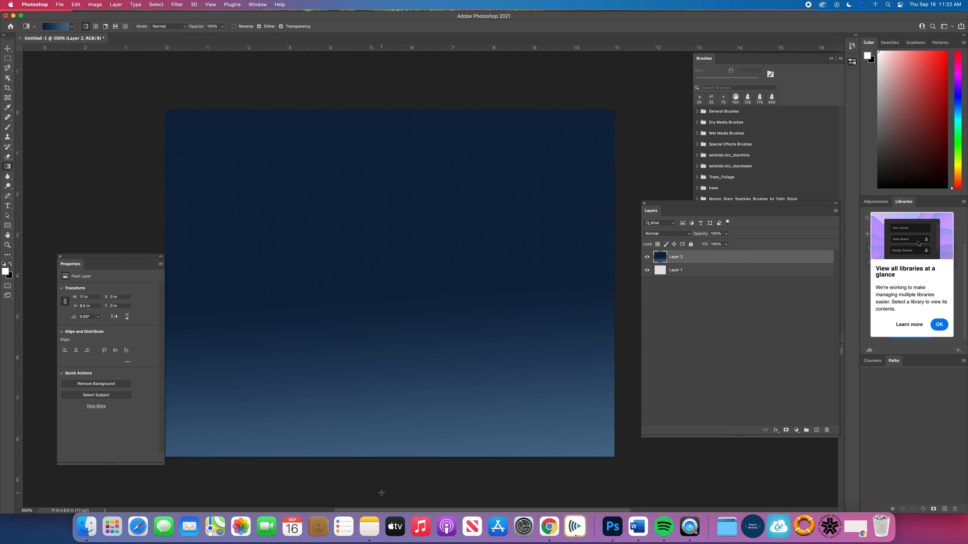
{"action": "left_click_drag", "start_coordinate": [374, 302], "coordinate": [371, 503]}
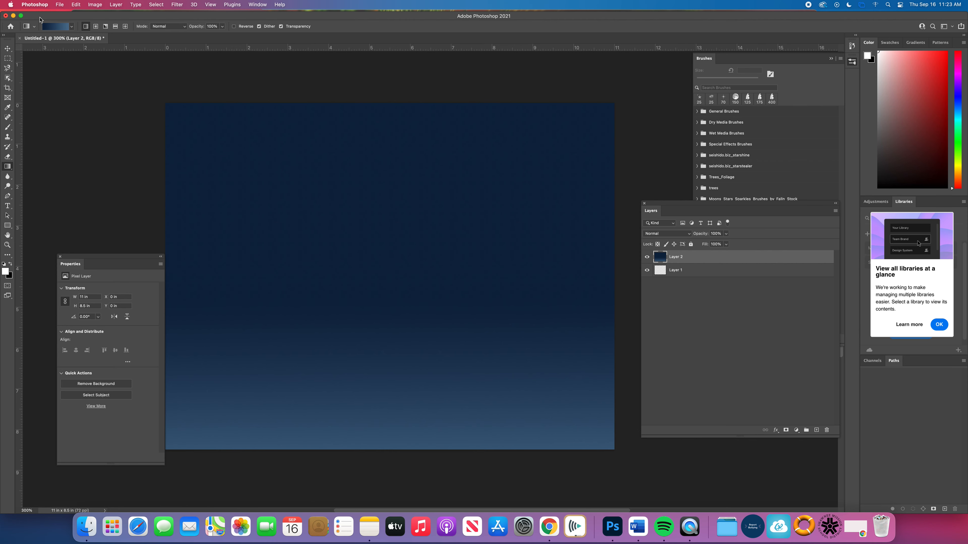
Add a color stop at 51% in the Gradient Editor, preview red but cancel it, move the stop to 100% and accept the gradient.
{"action": "left_click", "coordinate": [55, 29]}
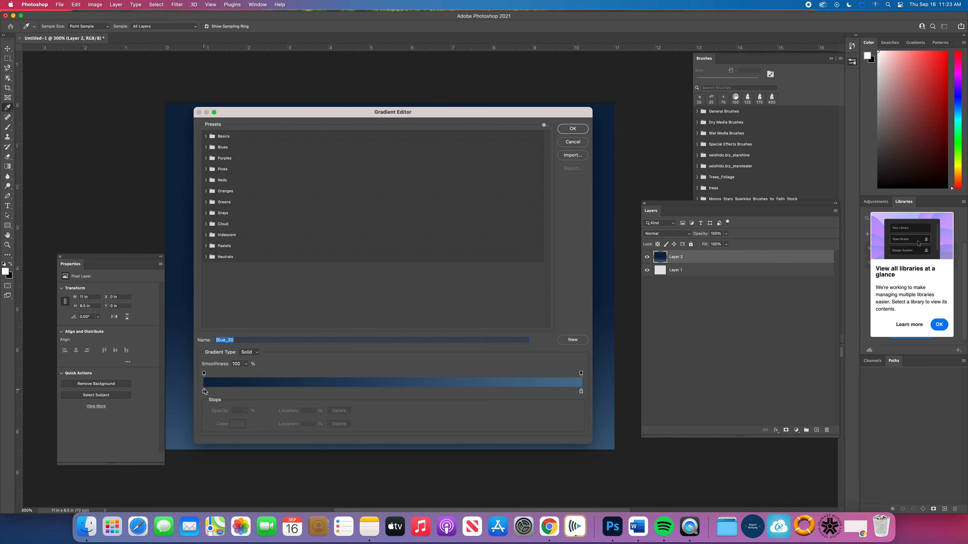
{"action": "left_click", "coordinate": [396, 391]}
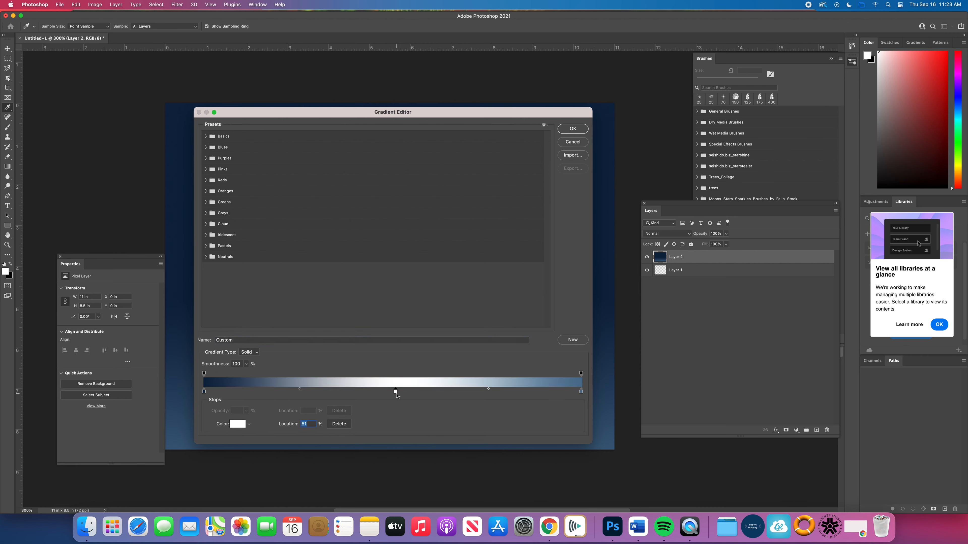
{"action": "double_click", "coordinate": [396, 391]}
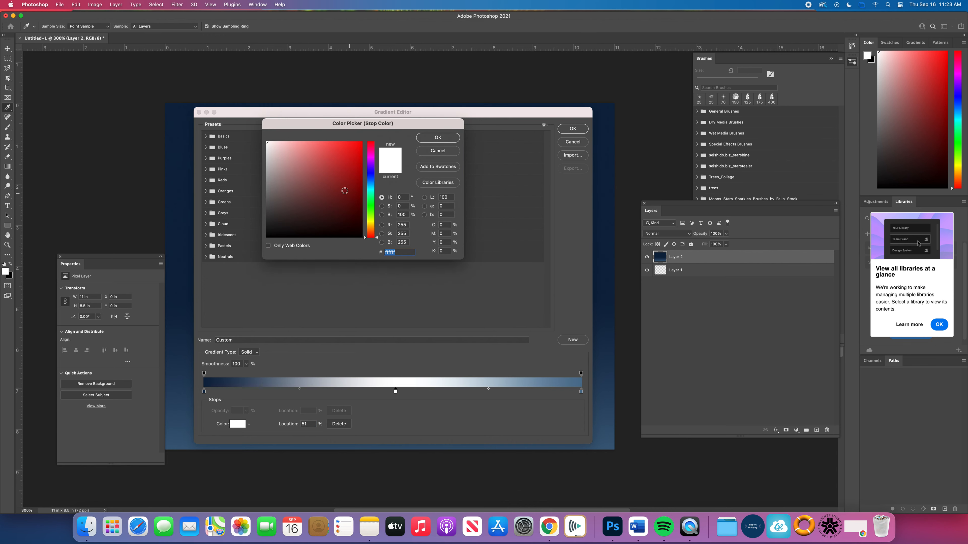
{"action": "left_click_drag", "start_coordinate": [287, 143], "coordinate": [361, 143]}
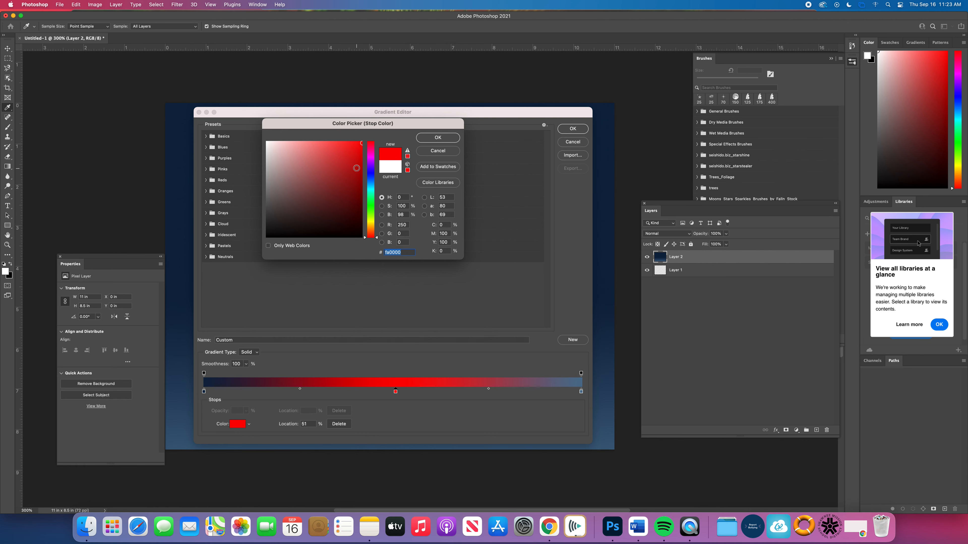
{"action": "left_click", "coordinate": [437, 151]}
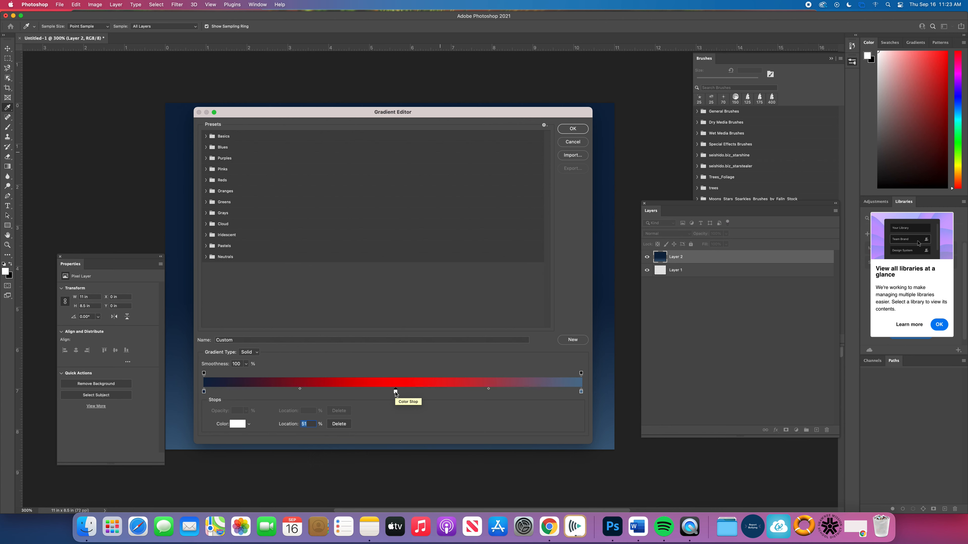
{"action": "left_click_drag", "start_coordinate": [396, 394], "coordinate": [582, 392]}
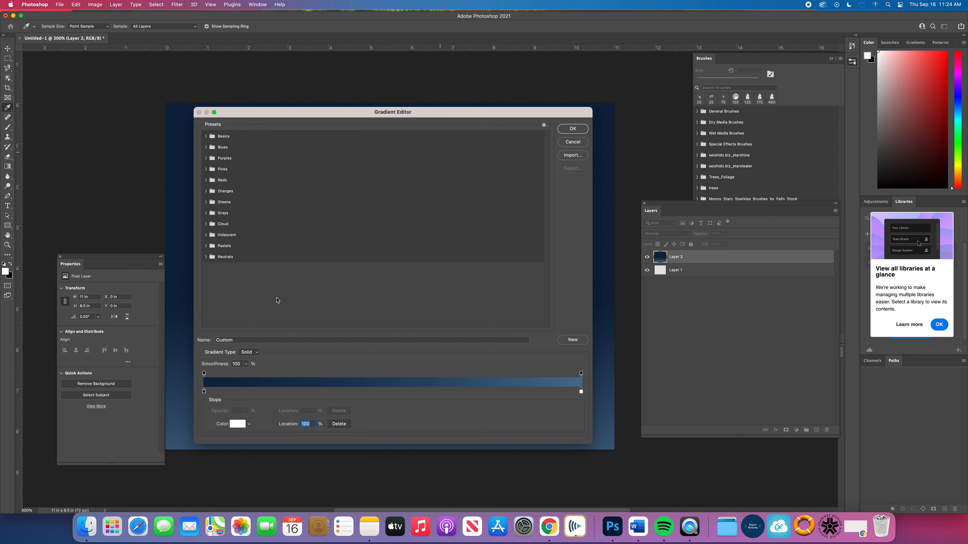
{"action": "left_click", "coordinate": [573, 130]}
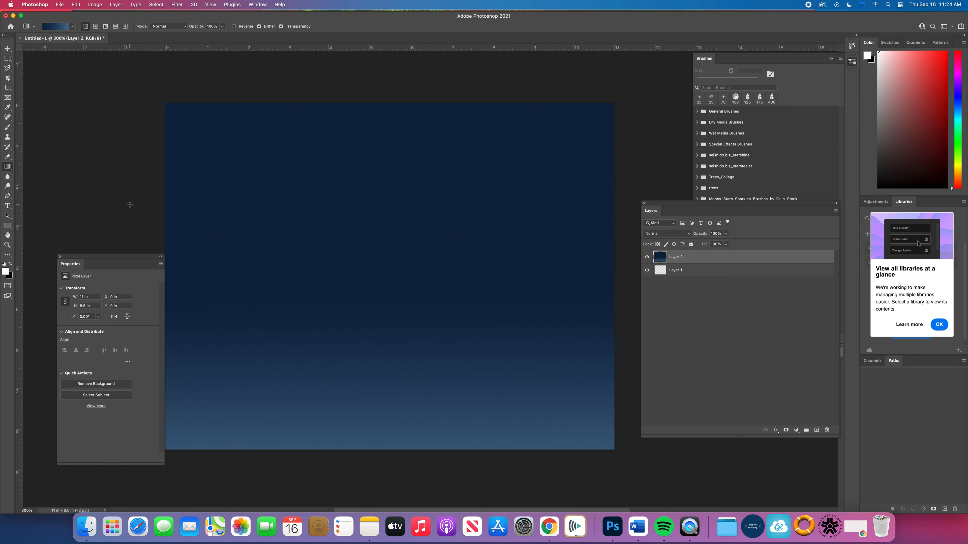
Activate the Brush tool and open the brush preset picker.
{"action": "left_click", "coordinate": [7, 128]}
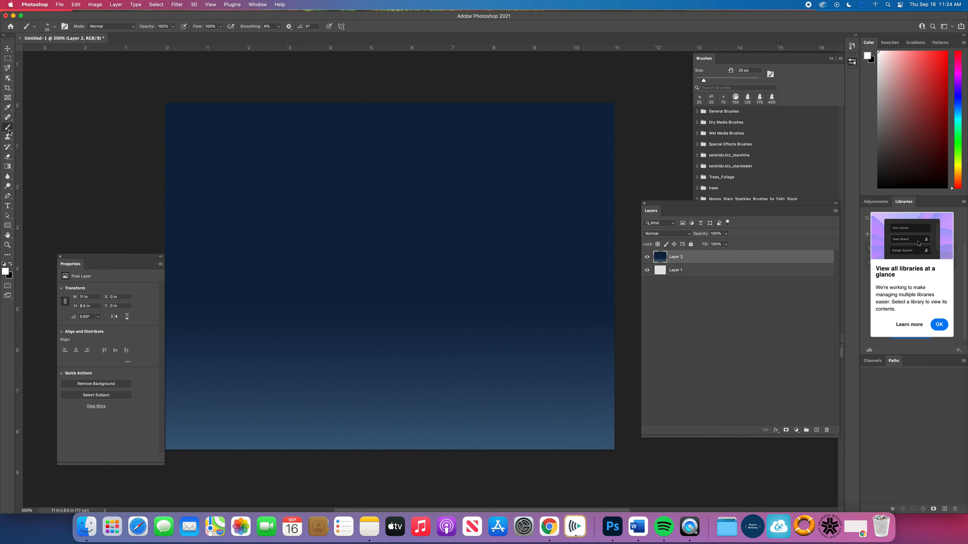
{"action": "left_click", "coordinate": [55, 28]}
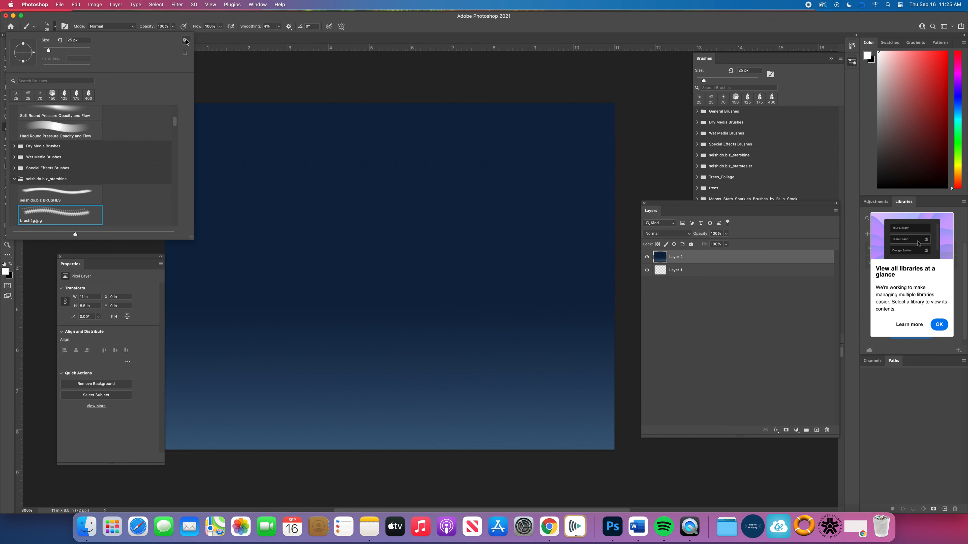
{"action": "left_click", "coordinate": [55, 28]}
{"action": "left_click", "coordinate": [55, 29]}
Start a brush import, select the two Moons_Stars .abr files on the Desktop, check the Downloads folder and cancel the import.
{"action": "left_click", "coordinate": [185, 41]}
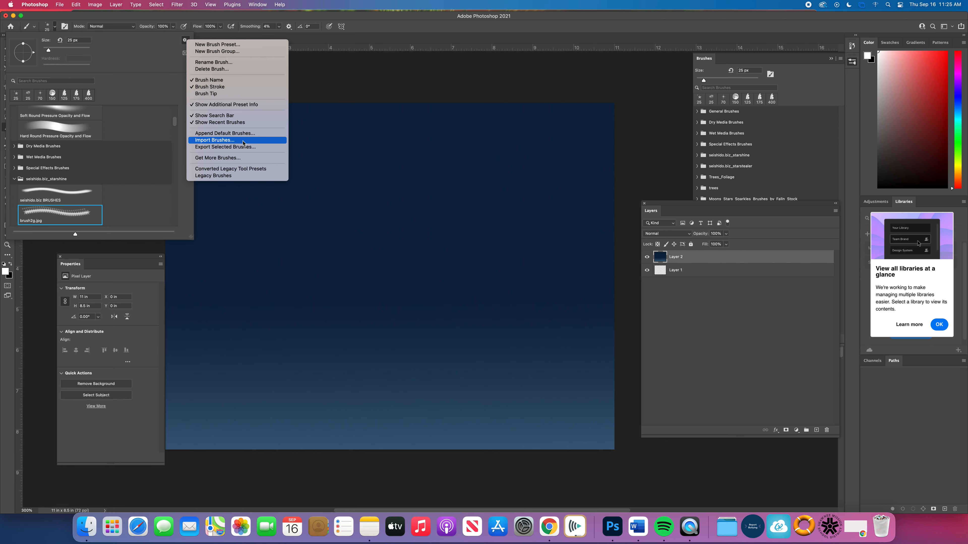
{"action": "left_click", "coordinate": [214, 141]}
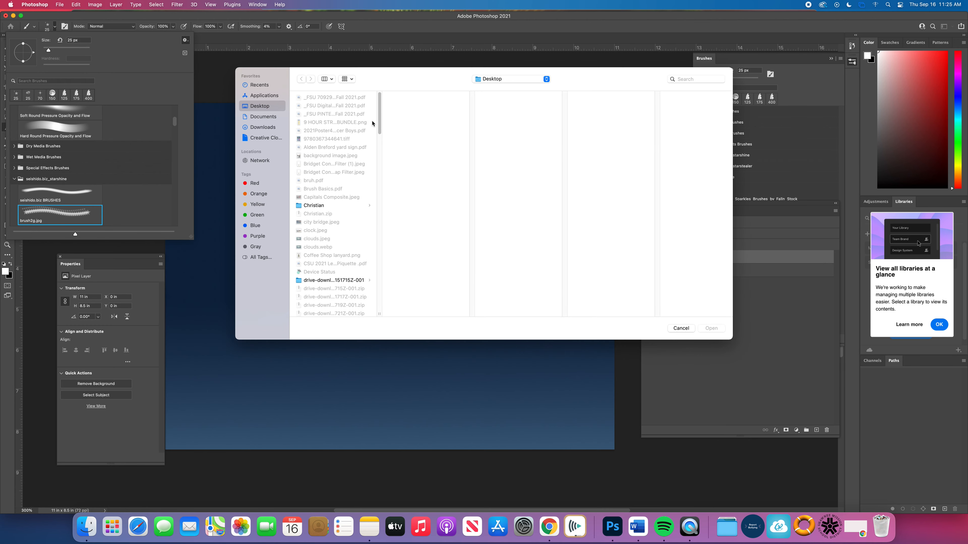
{"action": "left_click_drag", "start_coordinate": [380, 125], "coordinate": [384, 186]}
{"action": "left_click", "coordinate": [347, 134]}
{"action": "left_click", "coordinate": [345, 126], "text": "shift"}
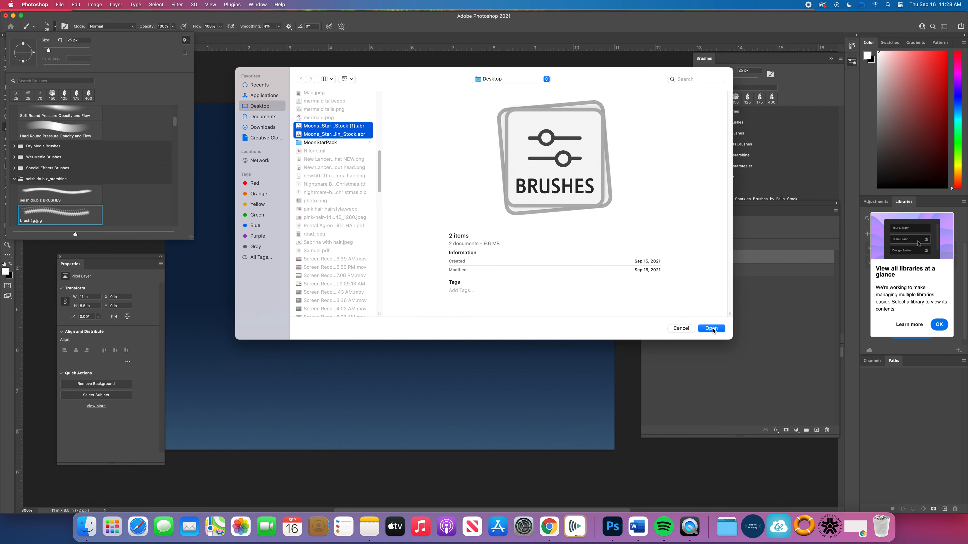
{"action": "left_click", "coordinate": [258, 123]}
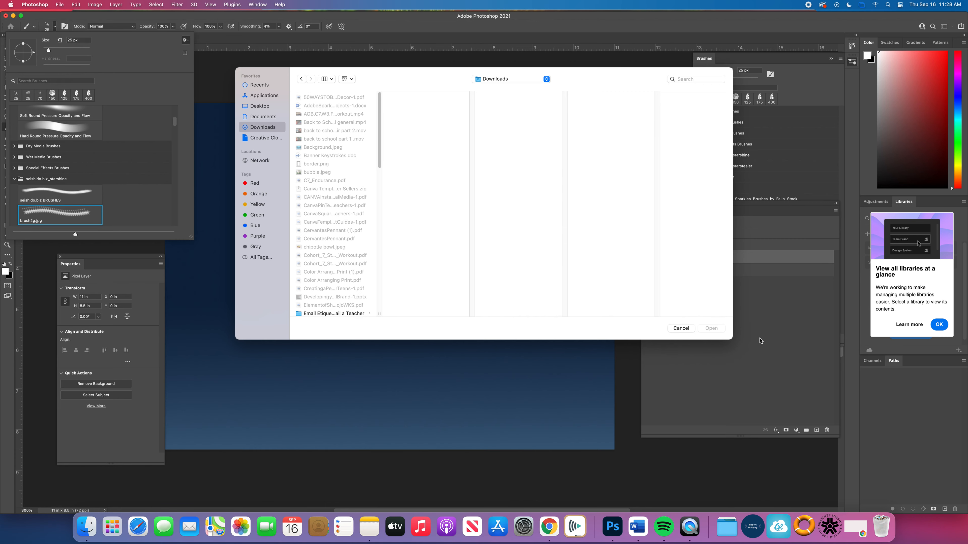
{"action": "left_click", "coordinate": [681, 328]}
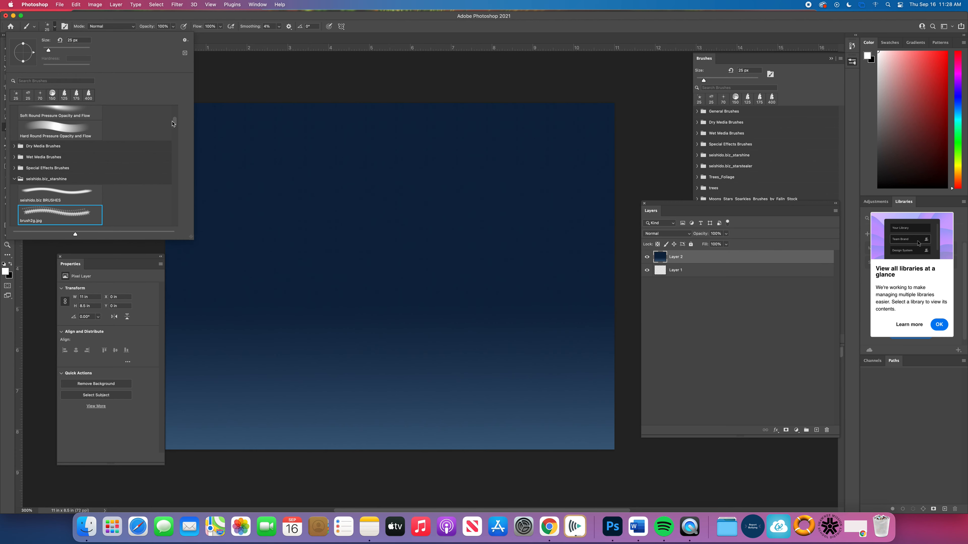
Collapse General Brushes and look through the seishido.biz_starstealer, Trees_Foliage and Moons_Stars_Sparkles brush groups.
{"action": "left_click_drag", "start_coordinate": [173, 122], "coordinate": [172, 107]}
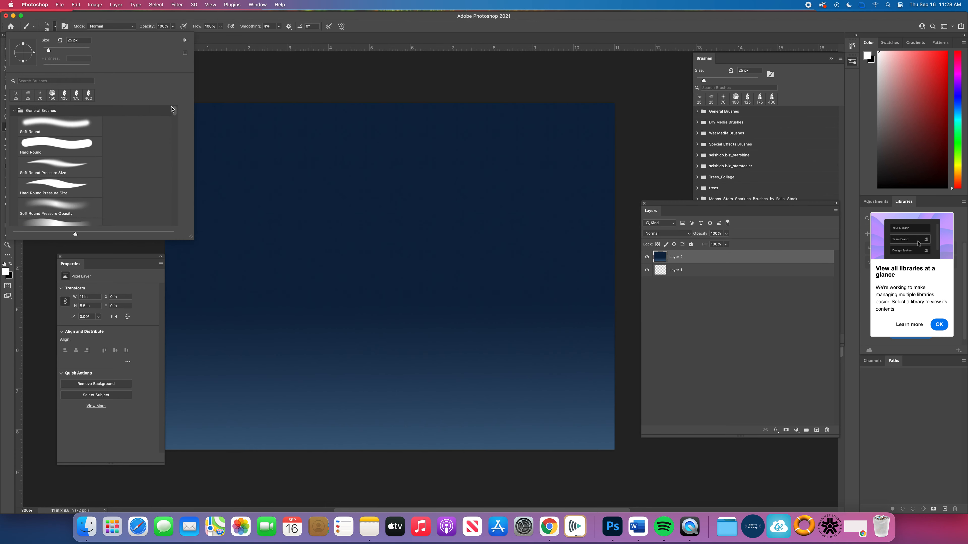
{"action": "left_click", "coordinate": [13, 111]}
{"action": "left_click", "coordinate": [14, 165]}
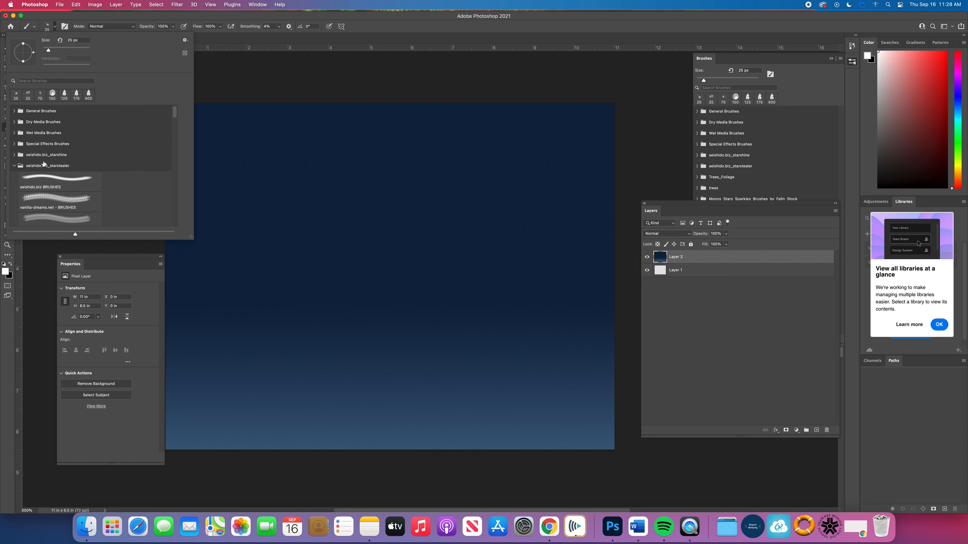
{"action": "left_click", "coordinate": [14, 165]}
{"action": "left_click", "coordinate": [14, 177]}
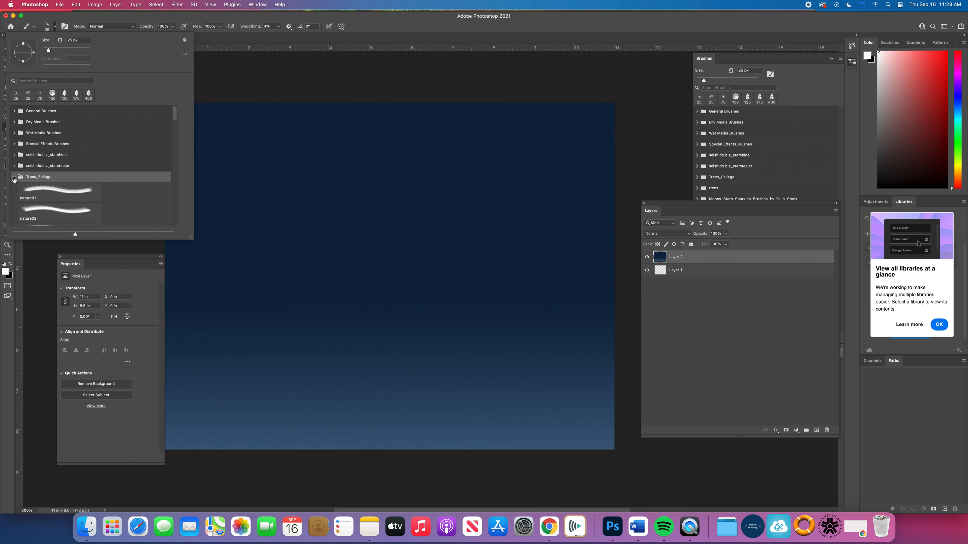
{"action": "left_click", "coordinate": [14, 177]}
{"action": "left_click", "coordinate": [14, 198]}
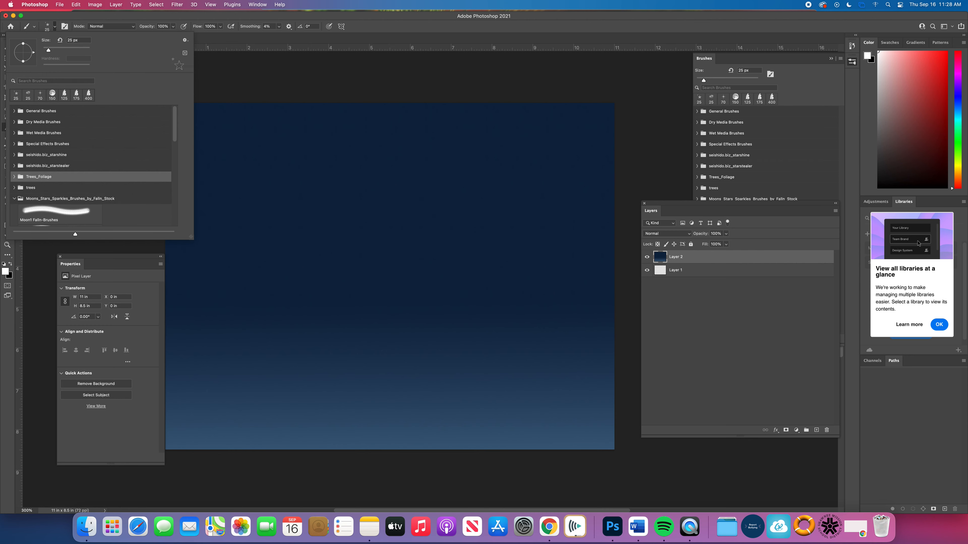
{"action": "left_click", "coordinate": [195, 69]}
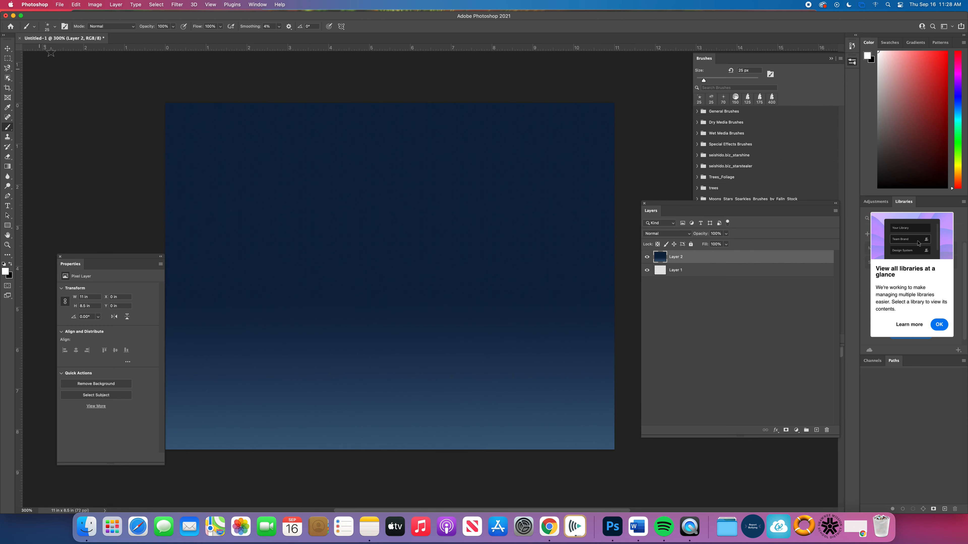
Reopen the brush presets and examine the trees, seishido.biz_starshine, Trees_Foliage and Moons_Stars_Sparkles groups, collapsing them all.
{"action": "left_click", "coordinate": [55, 27]}
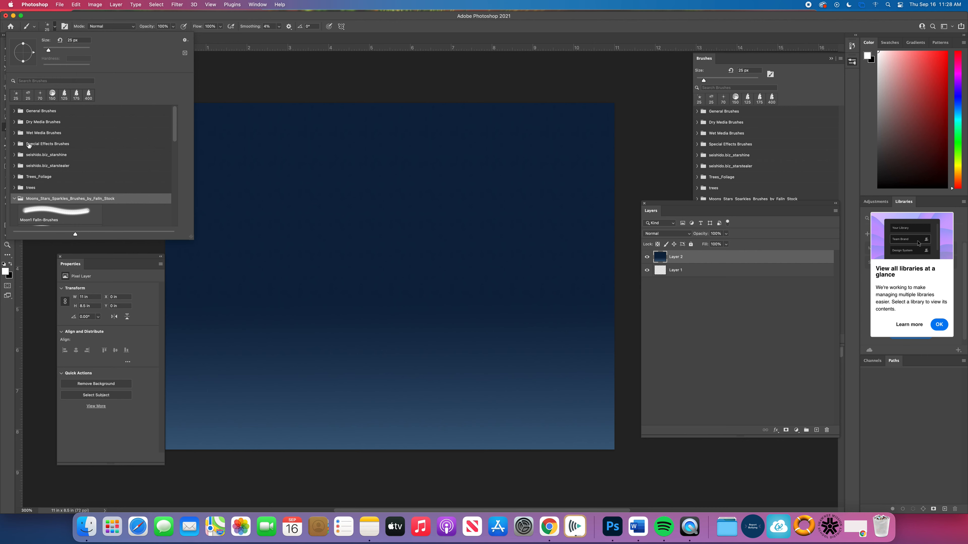
{"action": "left_click", "coordinate": [14, 198]}
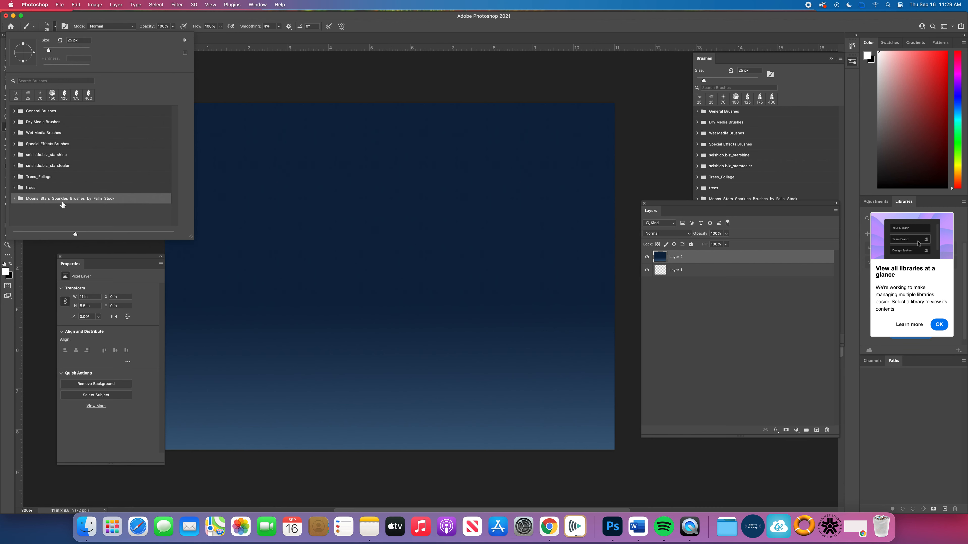
{"action": "left_click", "coordinate": [13, 199]}
{"action": "left_click", "coordinate": [14, 188]}
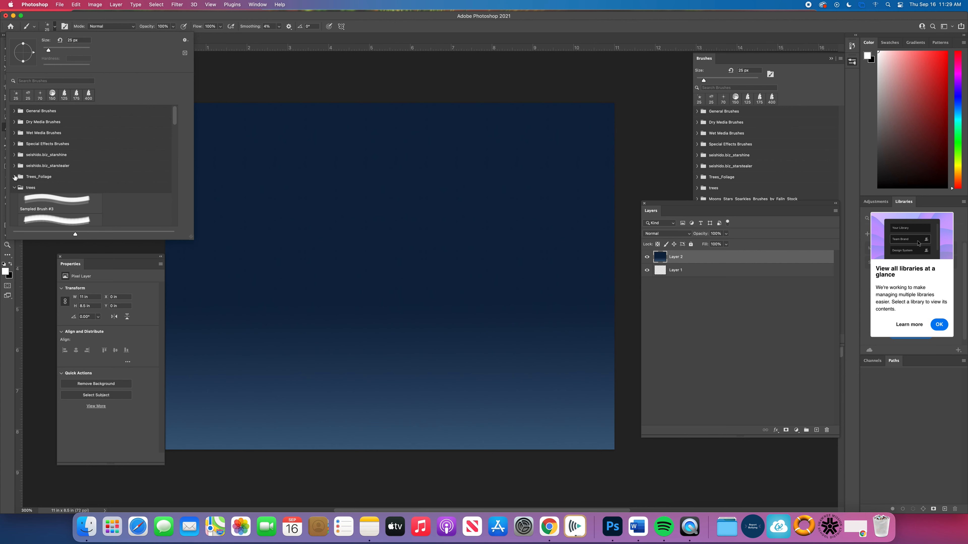
{"action": "left_click", "coordinate": [14, 155]}
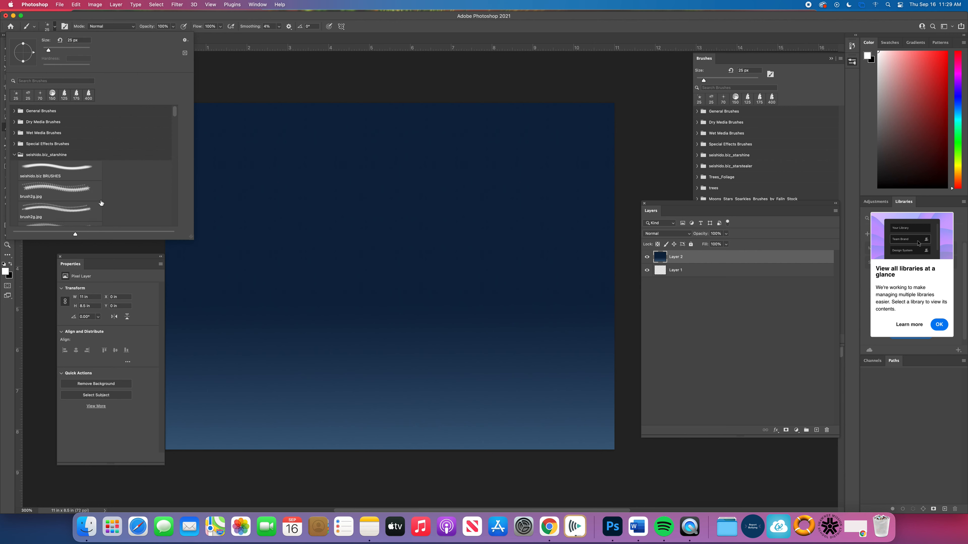
{"action": "left_click_drag", "start_coordinate": [174, 113], "coordinate": [174, 119]}
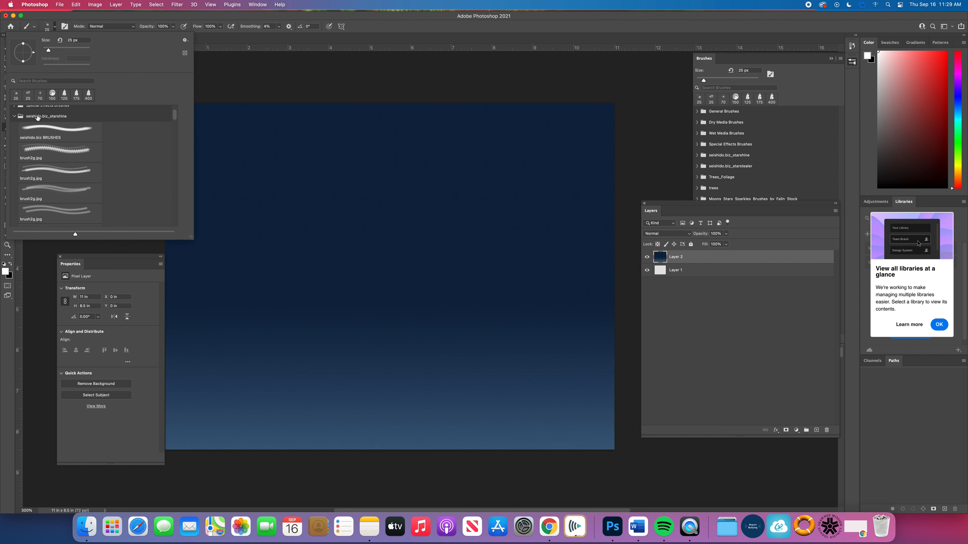
{"action": "left_click", "coordinate": [14, 116]}
{"action": "left_click", "coordinate": [14, 138]}
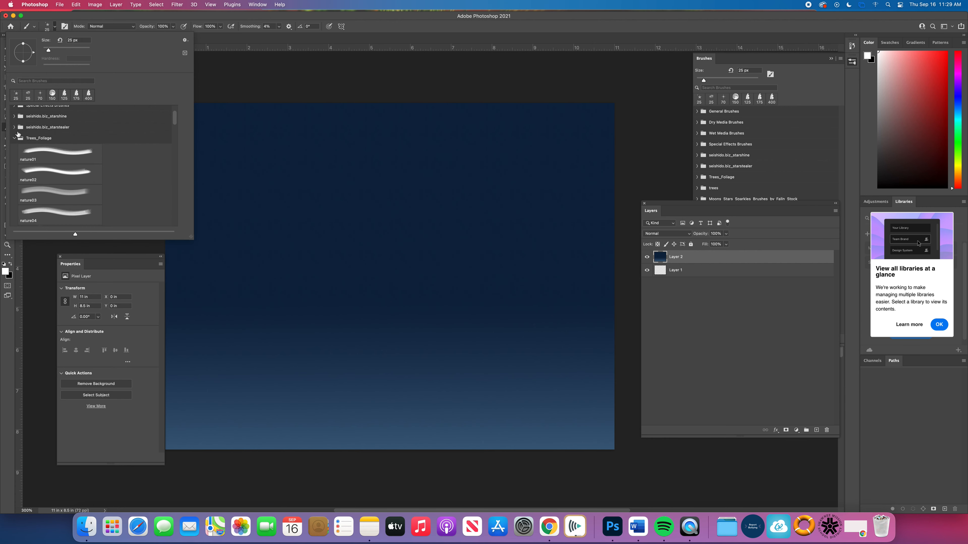
{"action": "left_click", "coordinate": [13, 139]}
{"action": "left_click", "coordinate": [14, 149]}
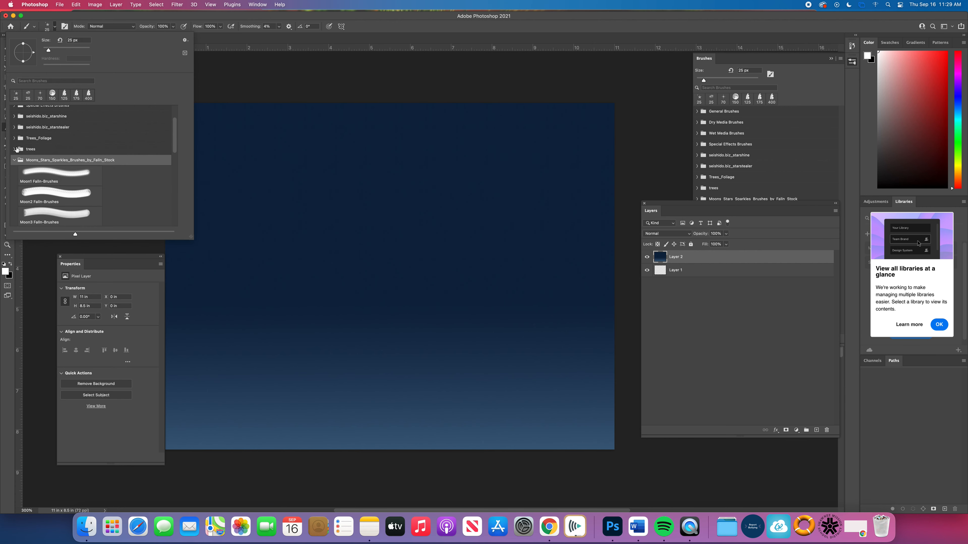
{"action": "left_click", "coordinate": [15, 161]}
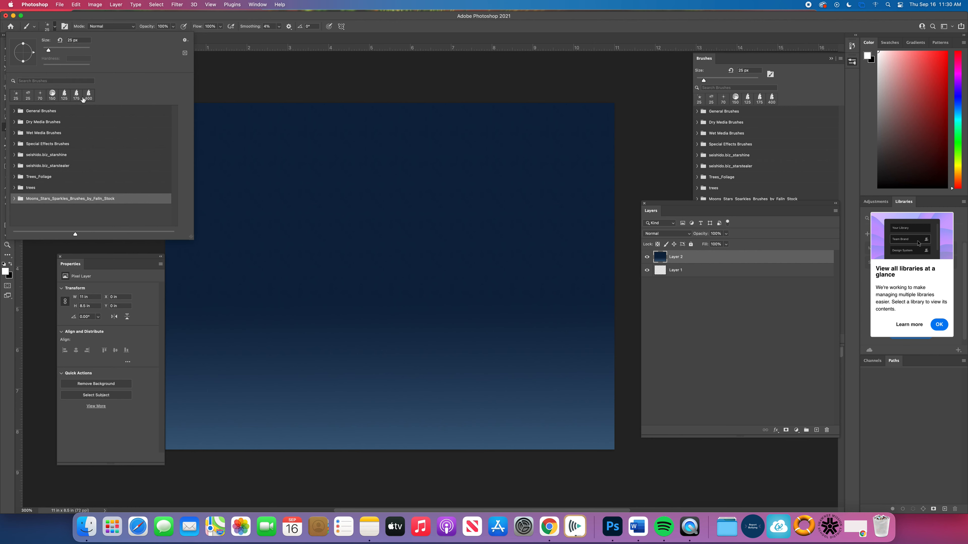
Swap the foreground and background colors, then set the foreground color to a very dark navy blue.
{"action": "left_click", "coordinate": [11, 264]}
{"action": "left_click", "coordinate": [12, 264]}
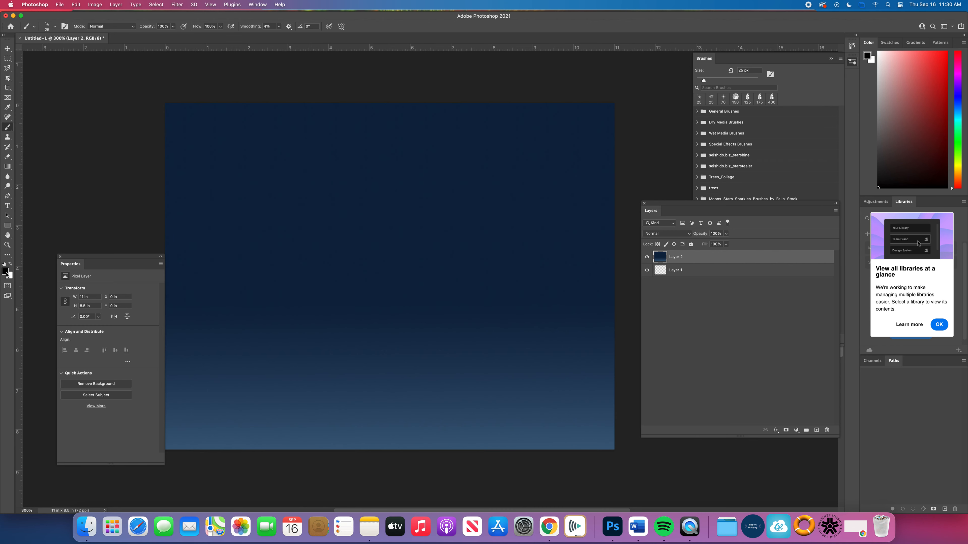
{"action": "left_click", "coordinate": [6, 272]}
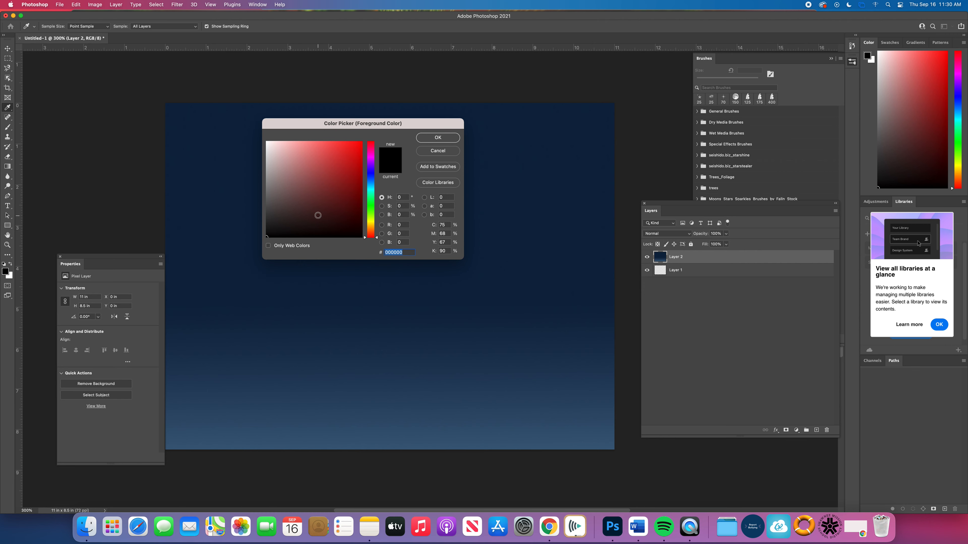
{"action": "left_click", "coordinate": [370, 178]}
{"action": "left_click", "coordinate": [330, 220]}
{"action": "left_click_drag", "start_coordinate": [331, 221], "coordinate": [294, 229]}
{"action": "left_click", "coordinate": [438, 137]}
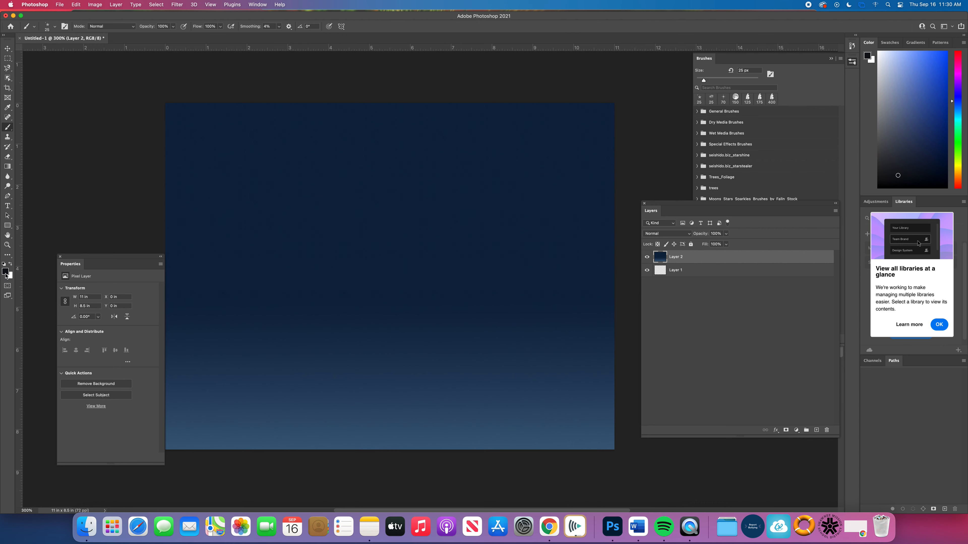
Choose Sampled Brush #3 from the trees group at 332 px, then check the Starry Night Sky PDF in Chrome and return to Photoshop.
{"action": "left_click", "coordinate": [54, 26]}
{"action": "left_click", "coordinate": [14, 188]}
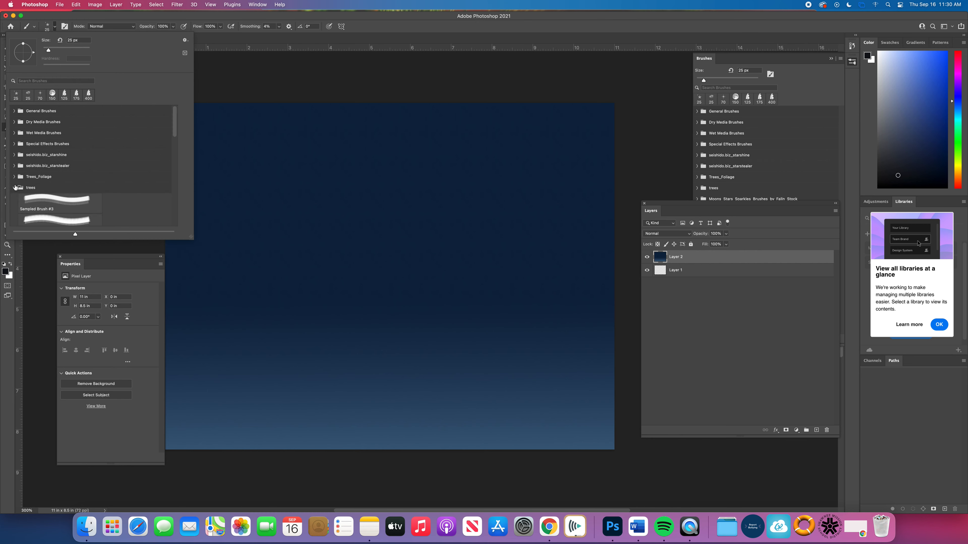
{"action": "left_click", "coordinate": [76, 205]}
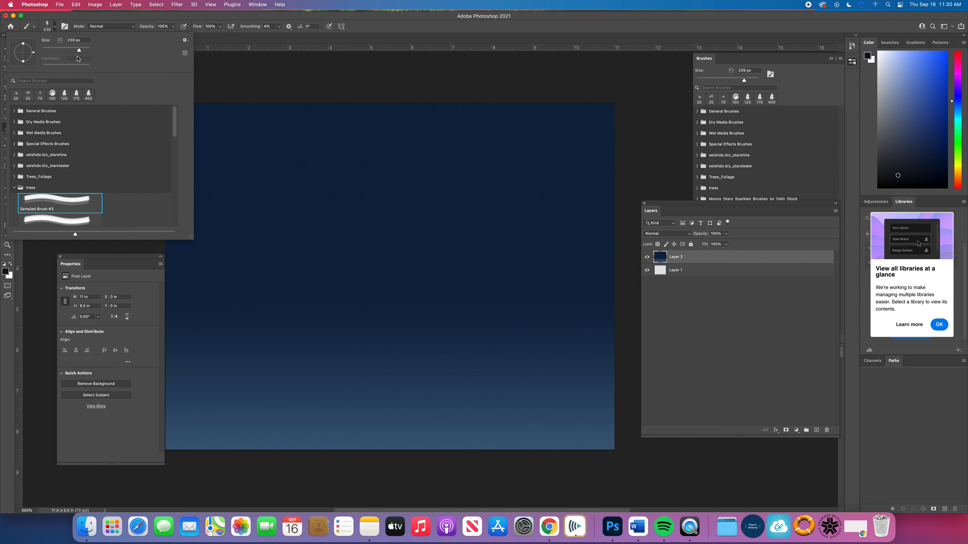
{"action": "left_click_drag", "start_coordinate": [79, 51], "coordinate": [81, 51]}
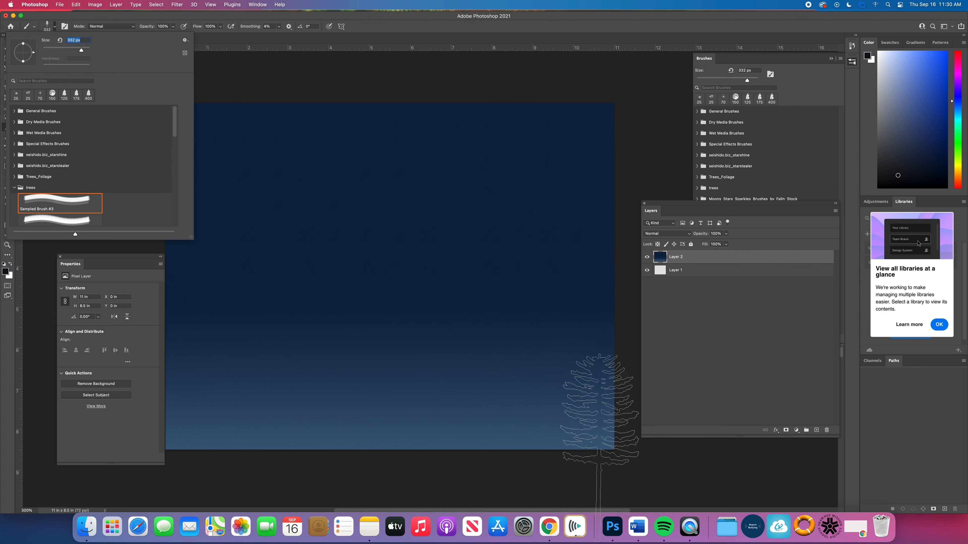
{"action": "left_click", "coordinate": [549, 526]}
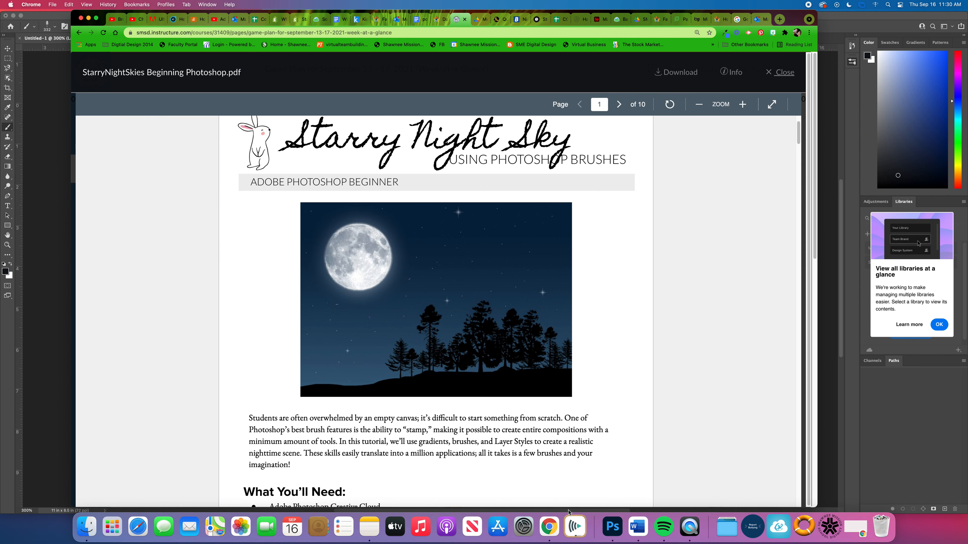
{"action": "left_click", "coordinate": [610, 532]}
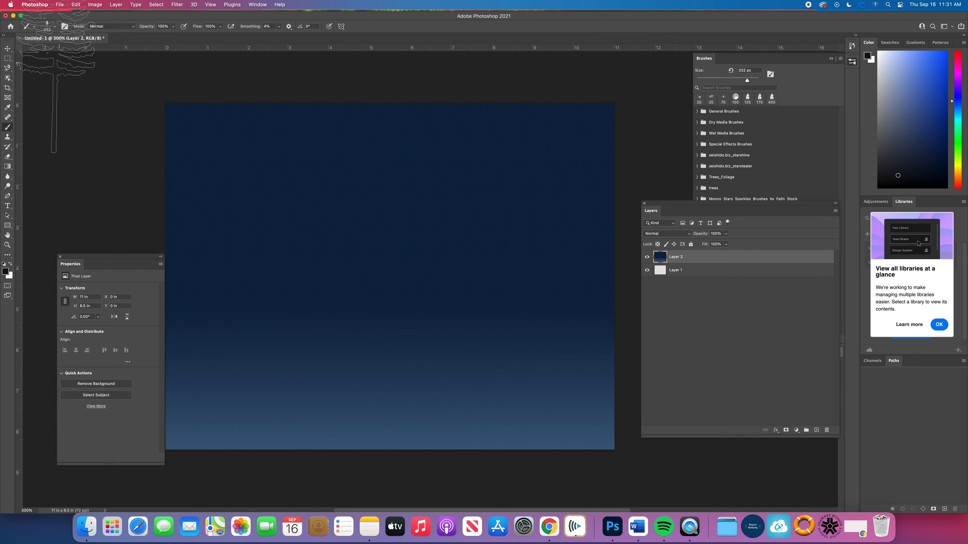
Set the brush size to 412 px and stamp three tall pine trees side by side across the right half of the canvas.
{"action": "left_click", "coordinate": [54, 27]}
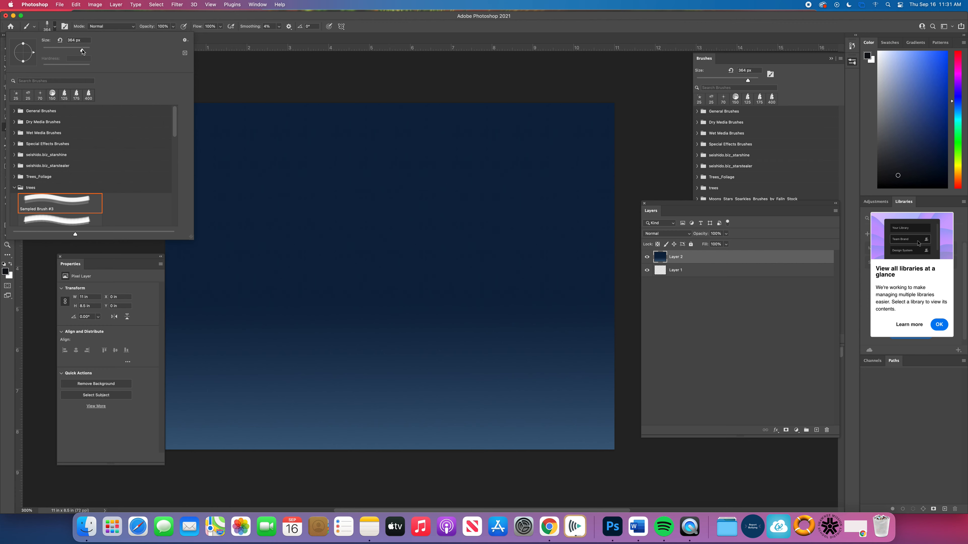
{"action": "left_click_drag", "start_coordinate": [81, 50], "coordinate": [83, 50]}
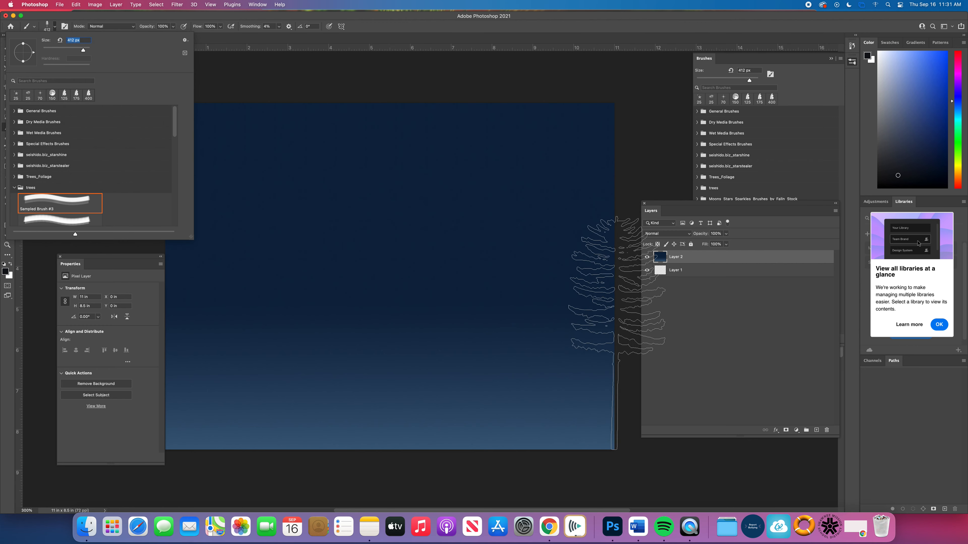
{"action": "left_click", "coordinate": [560, 309]}
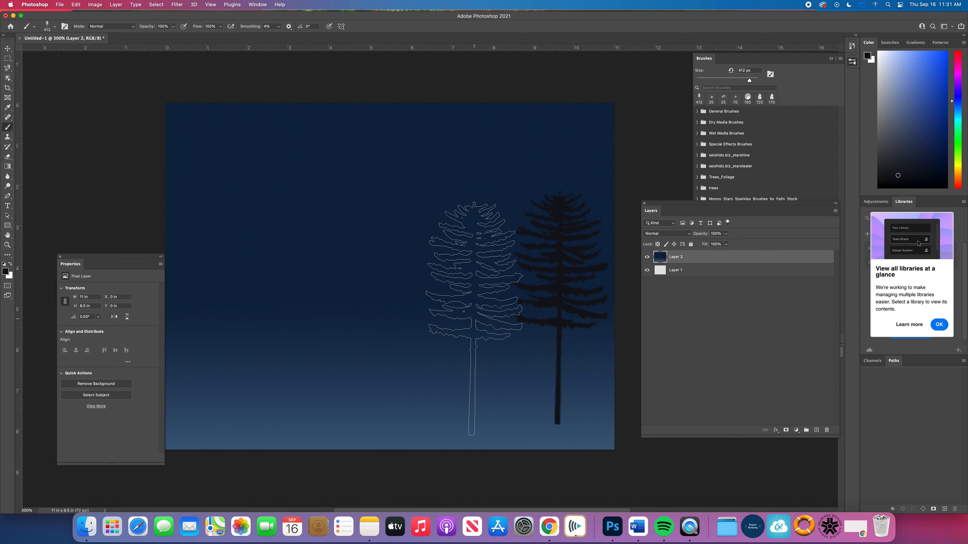
{"action": "left_click", "coordinate": [473, 319]}
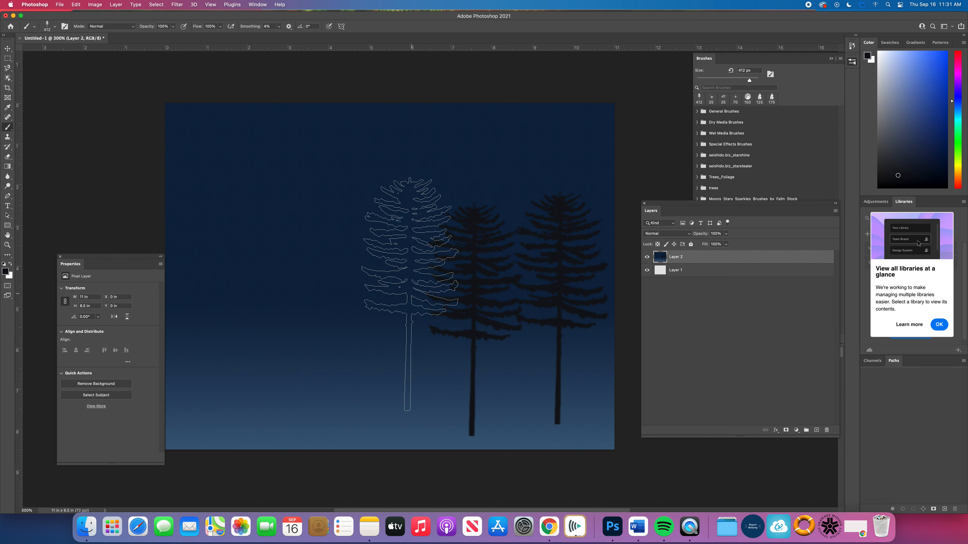
{"action": "left_click", "coordinate": [395, 303]}
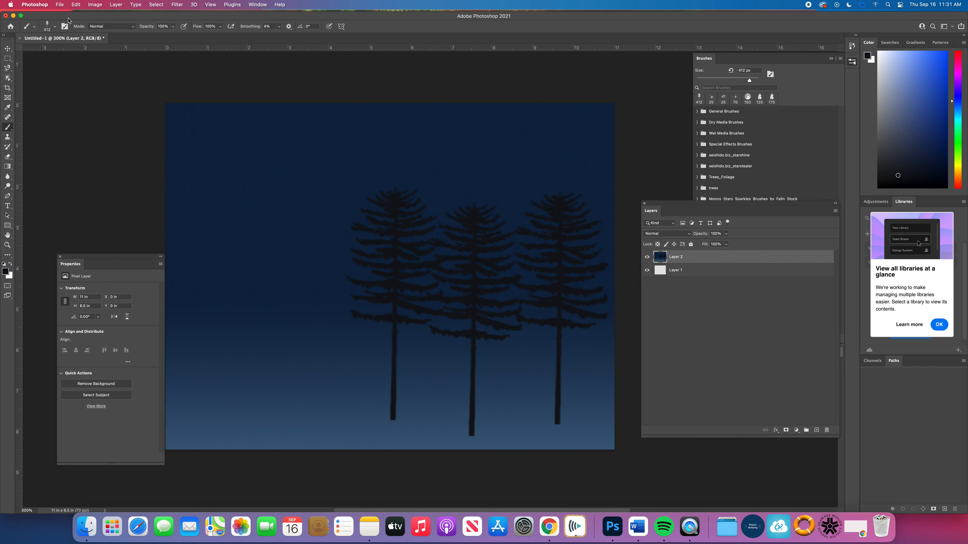
Look through the Trees_Foliage brushes, choose the recent 125 px tree brush, and set its size to 162 px and opacity to 53%.
{"action": "left_click", "coordinate": [54, 27]}
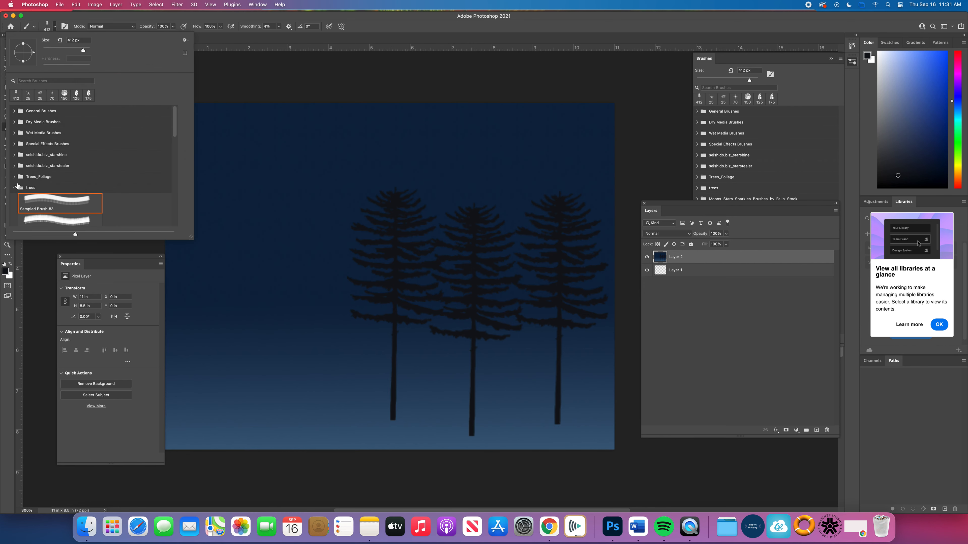
{"action": "left_click", "coordinate": [14, 176]}
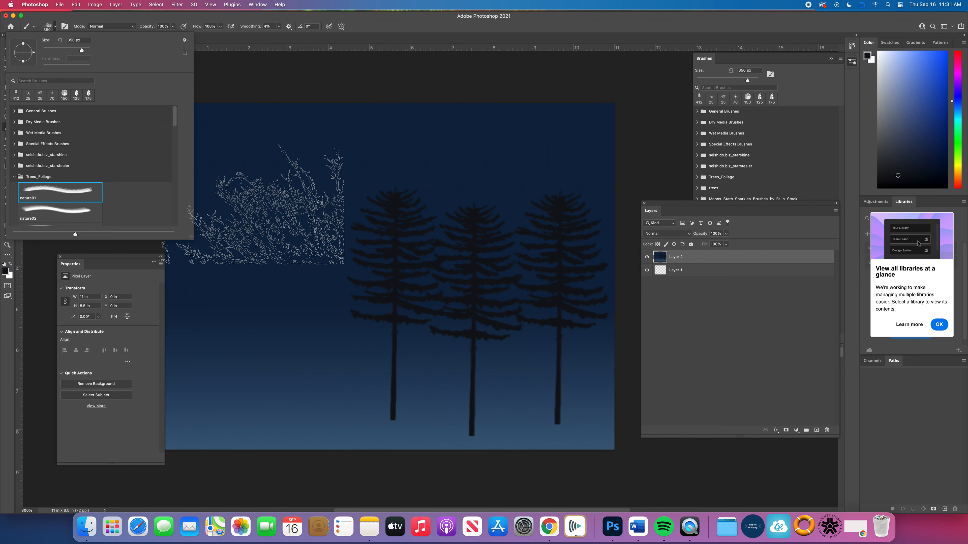
{"action": "scroll", "coordinate": [177, 116], "scroll_direction": "down", "scroll_amount": 5}
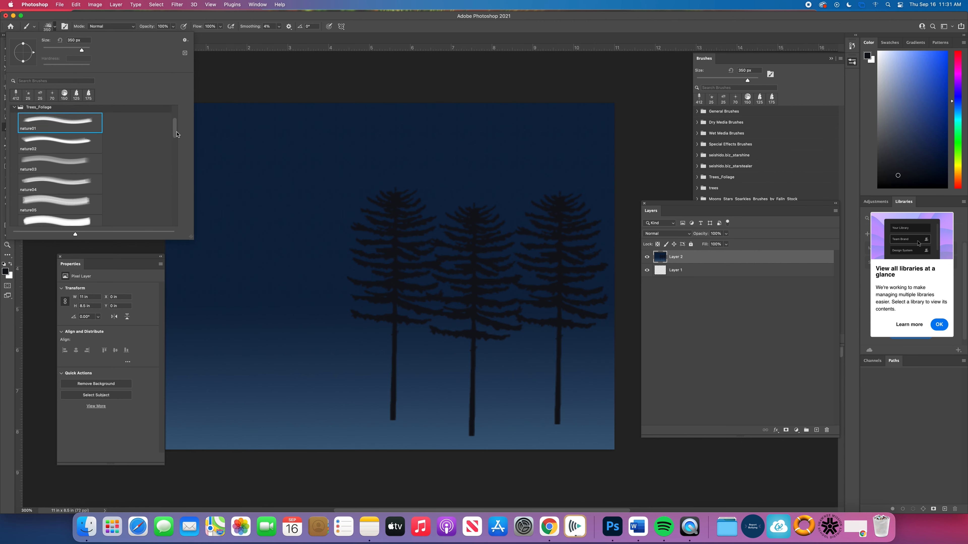
{"action": "left_click", "coordinate": [101, 181]}
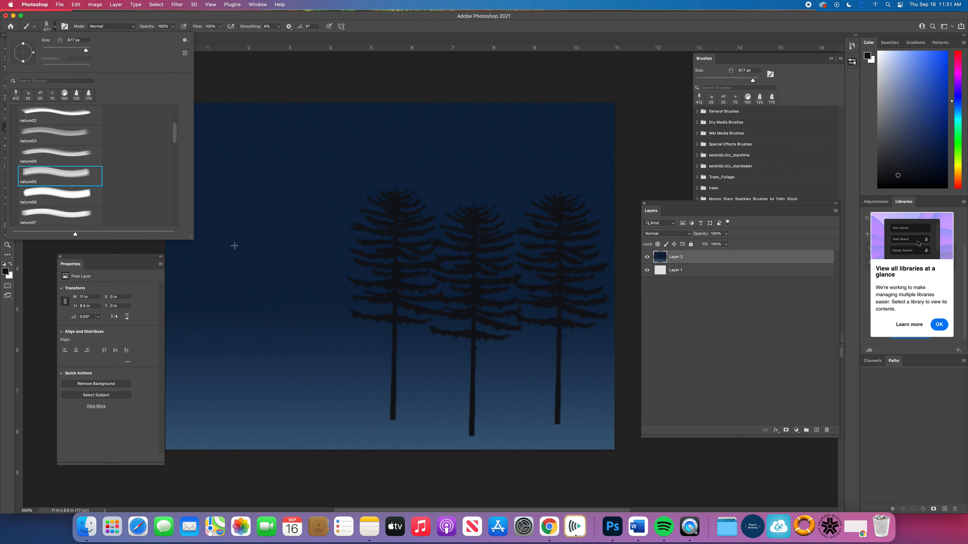
{"action": "left_click", "coordinate": [76, 95]}
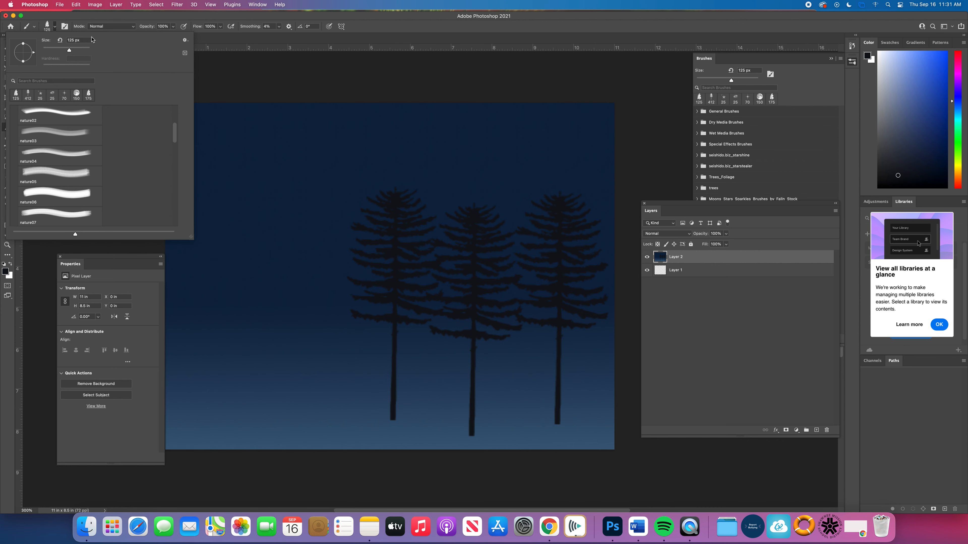
{"action": "left_click_drag", "start_coordinate": [69, 50], "coordinate": [74, 51]}
{"action": "left_click", "coordinate": [173, 26]}
{"action": "left_click_drag", "start_coordinate": [172, 36], "coordinate": [157, 39]}
Stamp a row of smaller, semi-transparent leafy trees around the trunks of the three tall pines.
{"action": "left_click", "coordinate": [584, 386]}
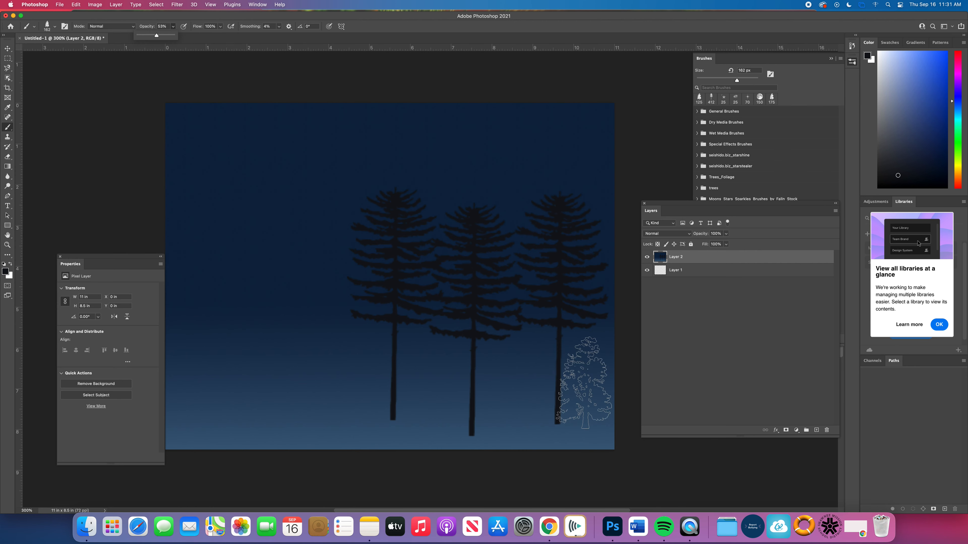
{"action": "left_click", "coordinate": [522, 389]}
{"action": "left_click", "coordinate": [486, 386]}
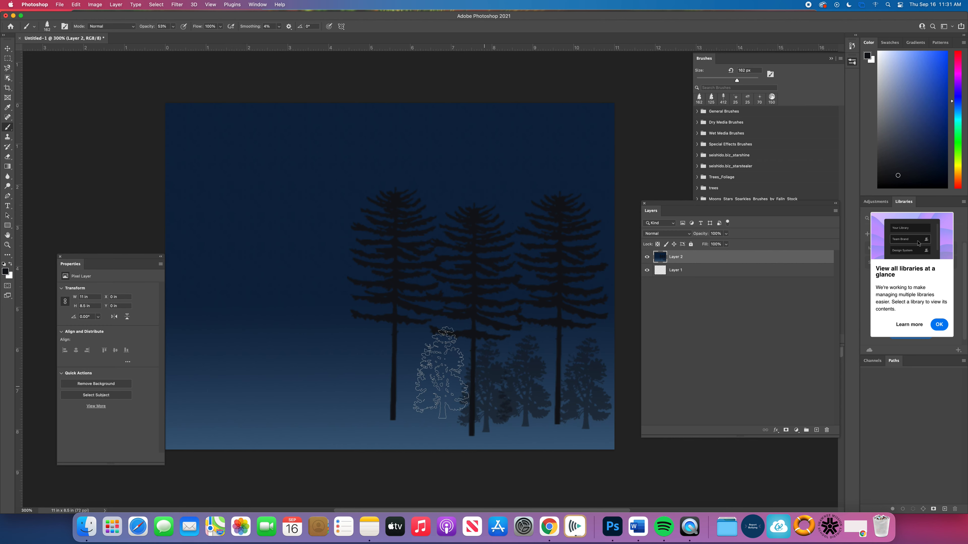
{"action": "left_click", "coordinate": [441, 377]}
{"action": "left_click", "coordinate": [377, 379]}
{"action": "left_click", "coordinate": [399, 380]}
{"action": "scroll", "coordinate": [529, 446], "scroll_direction": "right", "scroll_amount": 1}
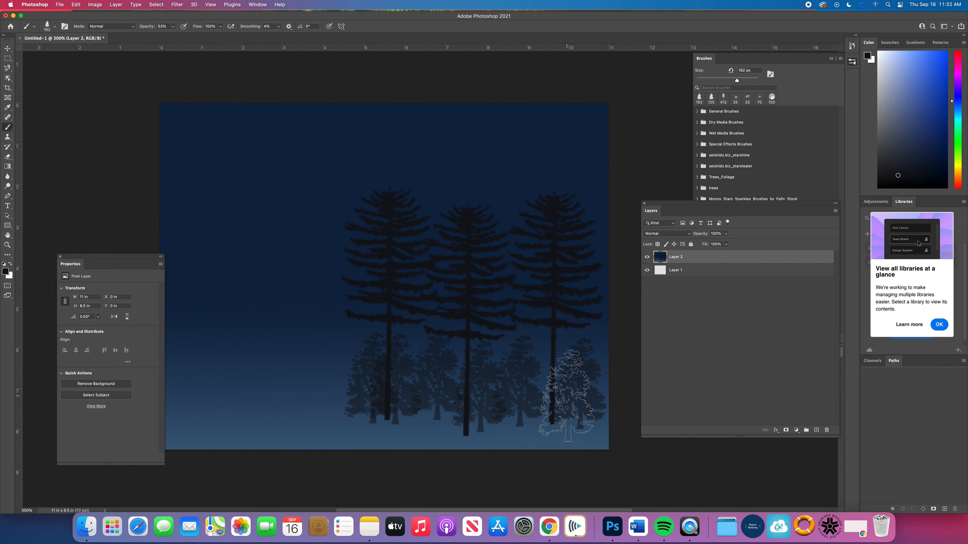
{"action": "left_click", "coordinate": [567, 395]}
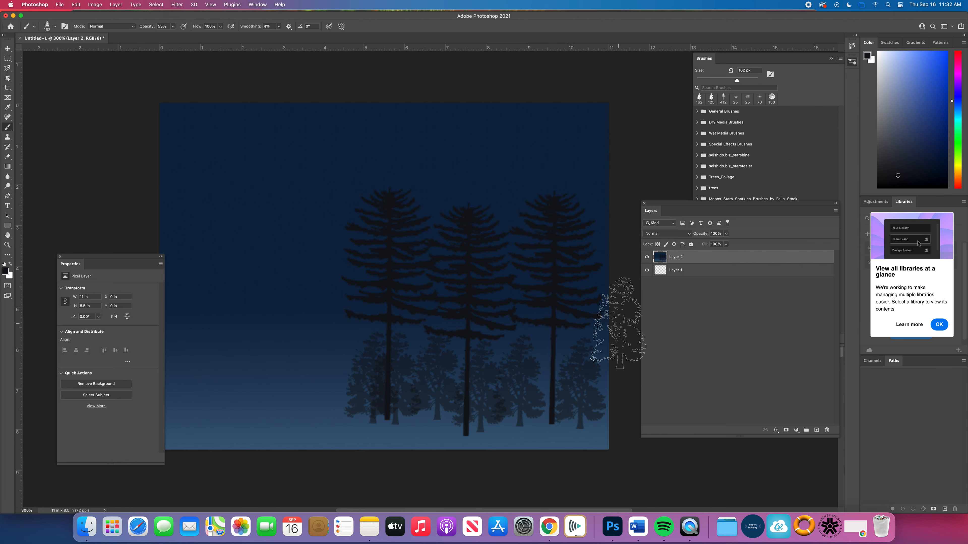
Show the History panel and add a new layer named "mid size trees" above Layer 2.
{"action": "left_click", "coordinate": [257, 4]}
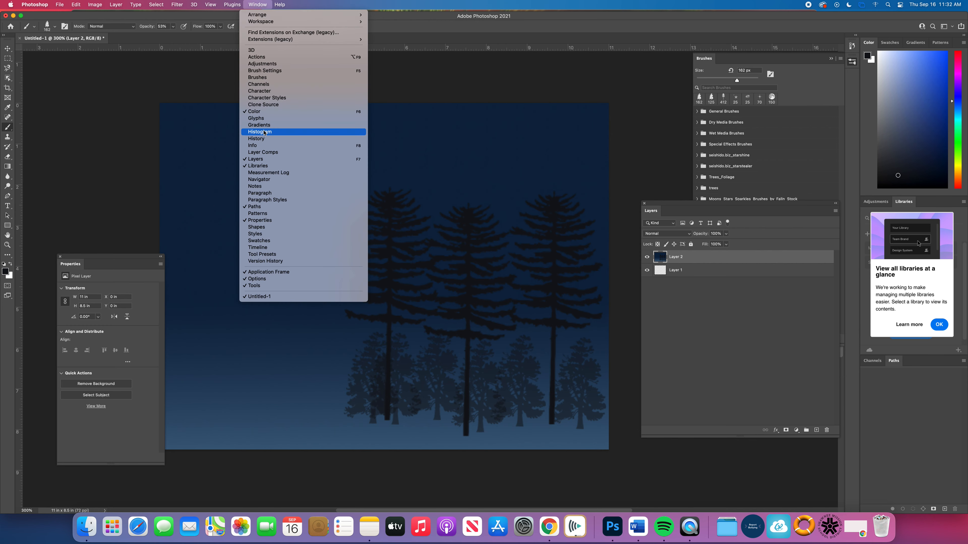
{"action": "left_click", "coordinate": [299, 139]}
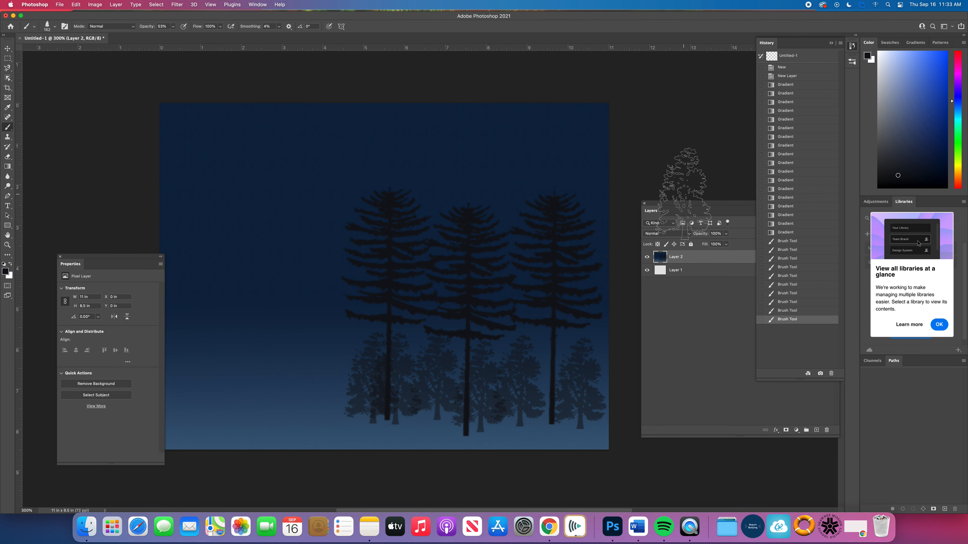
{"action": "left_click", "coordinate": [698, 258]}
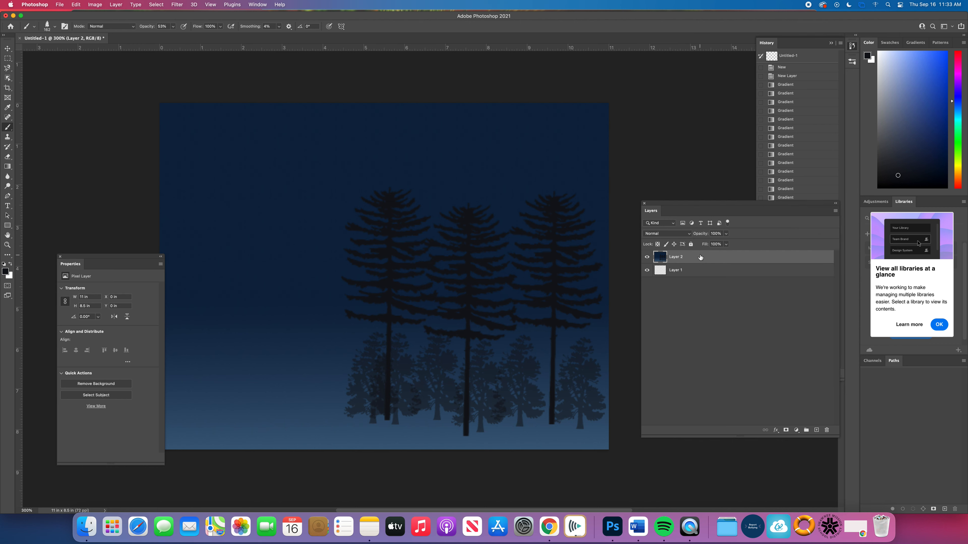
{"action": "key", "text": "super+shift+n"}
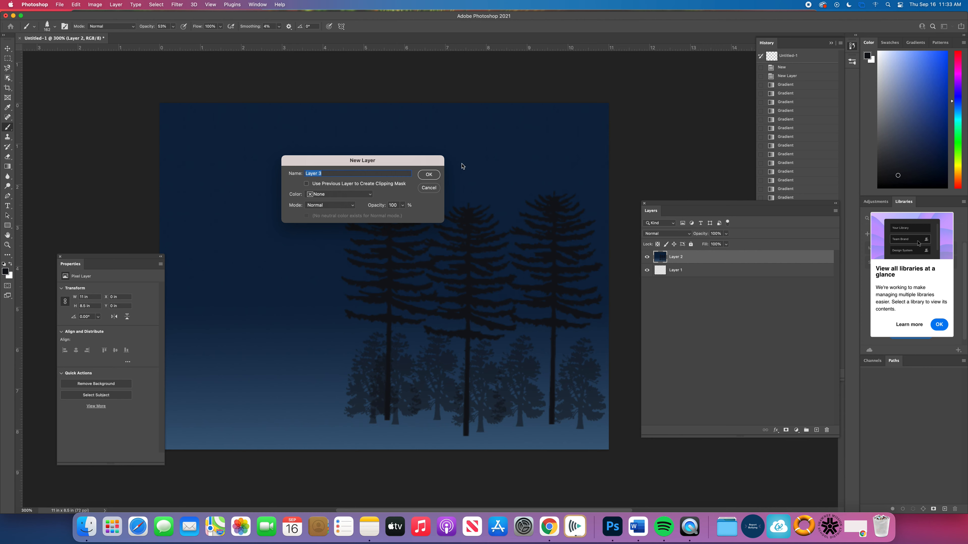
{"action": "type", "text": "mid size treet"}
{"action": "key", "text": "Return"}
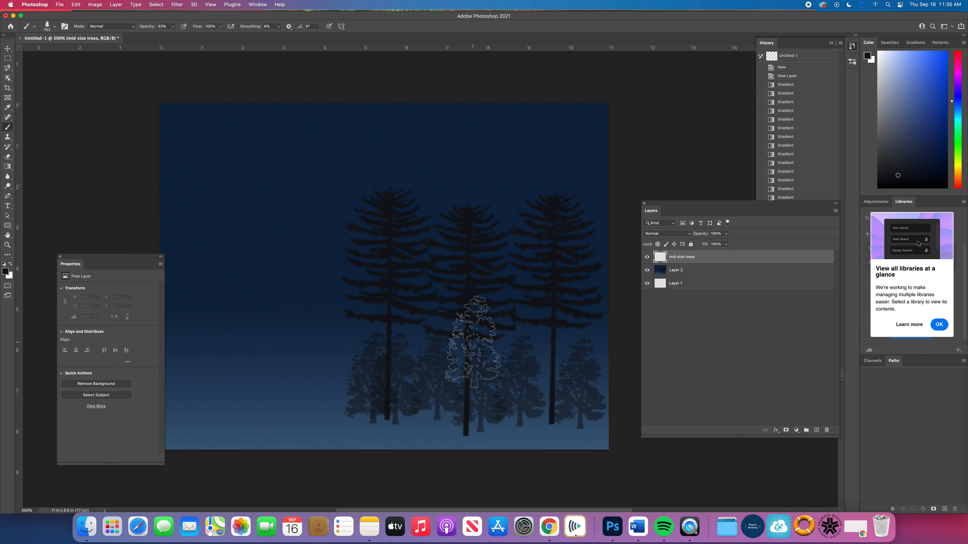
Move the floating Layers panel up and closer to the canvas edge.
{"action": "left_click_drag", "start_coordinate": [473, 342], "coordinate": [453, 277]}
{"action": "left_click_drag", "start_coordinate": [702, 204], "coordinate": [593, 289]}
{"action": "left_click_drag", "start_coordinate": [784, 381], "coordinate": [775, 363]}
{"action": "left_click_drag", "start_coordinate": [679, 289], "coordinate": [759, 159]}
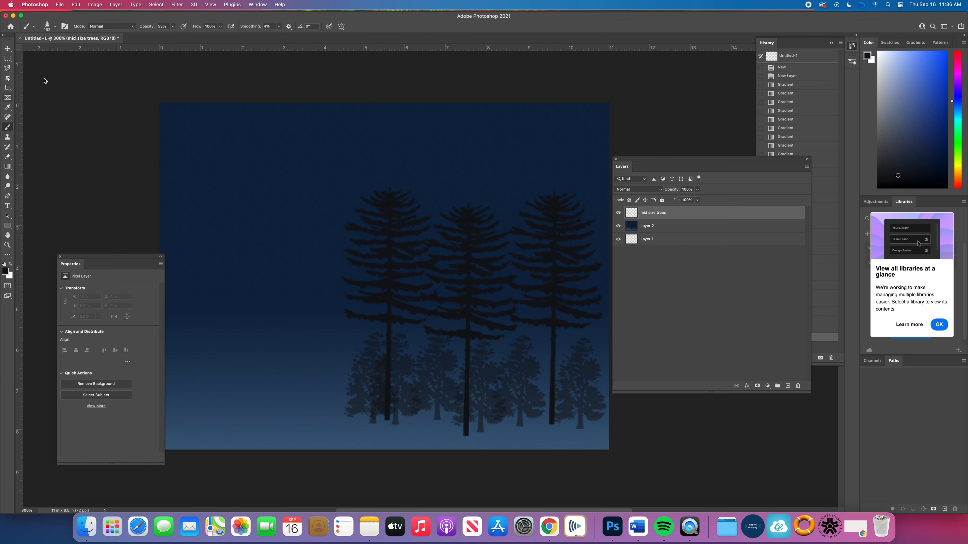
Compare brushes from the Trees_Foliage and trees groups and choose the bare-branched tree, Sampled Brush #11.
{"action": "left_click", "coordinate": [55, 27]}
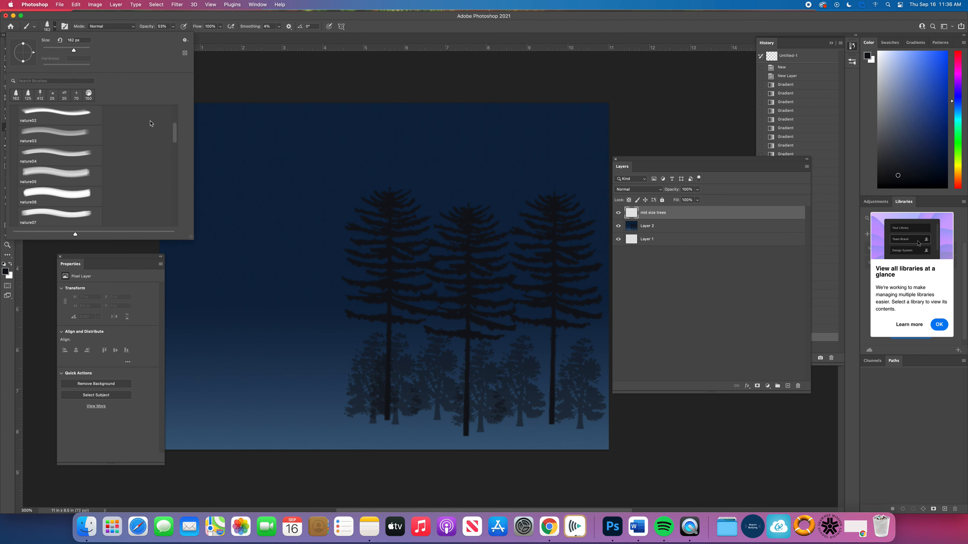
{"action": "scroll", "coordinate": [175, 139], "scroll_direction": "down", "scroll_amount": 2}
{"action": "scroll", "coordinate": [173, 140], "scroll_direction": "down", "scroll_amount": 5}
{"action": "left_click", "coordinate": [69, 166]}
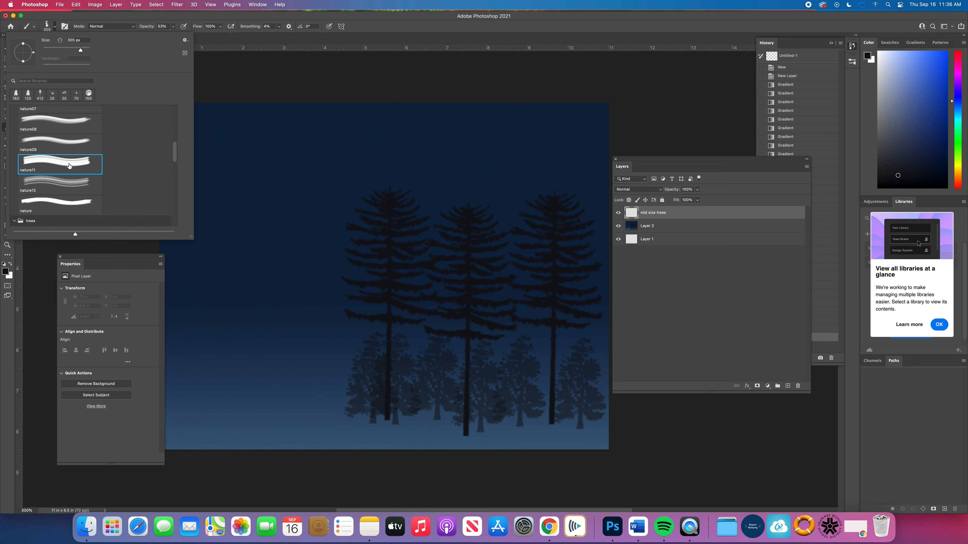
{"action": "scroll", "coordinate": [174, 161], "scroll_direction": "down", "scroll_amount": 1}
{"action": "scroll", "coordinate": [175, 161], "scroll_direction": "down", "scroll_amount": 5}
{"action": "left_click", "coordinate": [39, 181]}
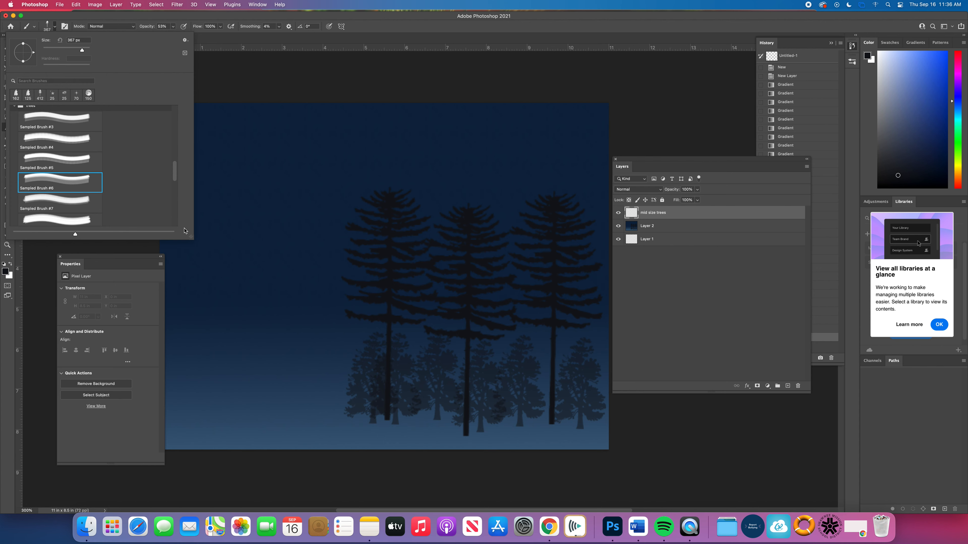
{"action": "left_click", "coordinate": [130, 206]}
{"action": "left_click", "coordinate": [87, 219]}
{"action": "scroll", "coordinate": [176, 175], "scroll_direction": "down", "scroll_amount": 3}
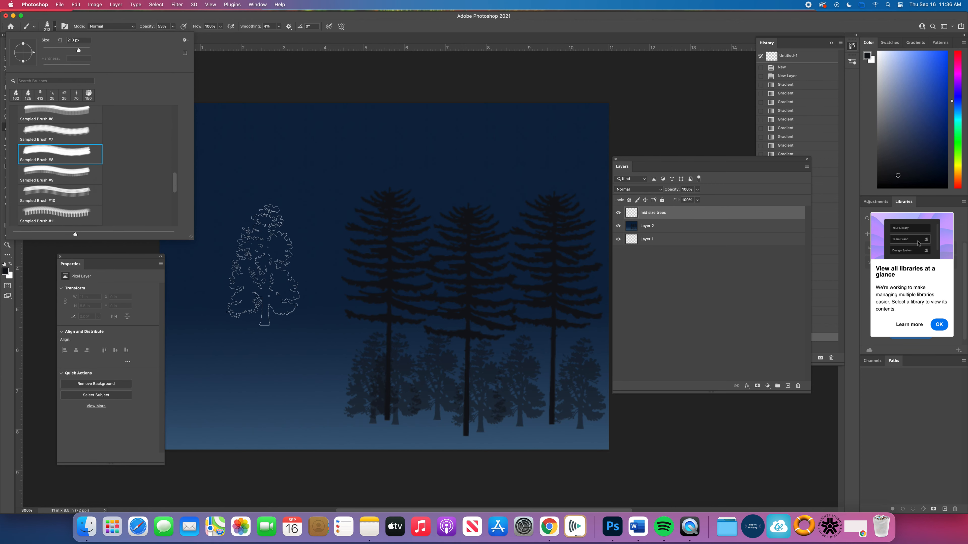
{"action": "left_click", "coordinate": [102, 191]}
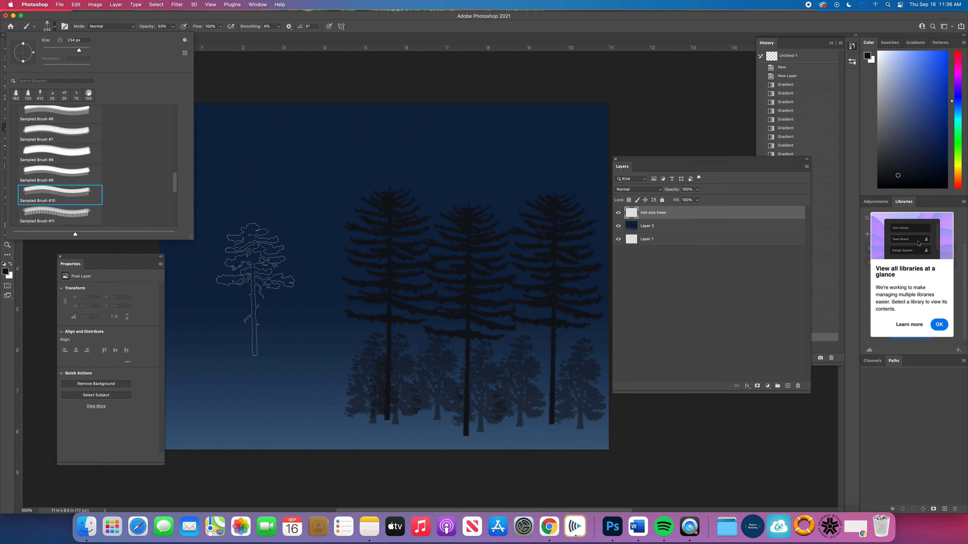
{"action": "left_click", "coordinate": [84, 218]}
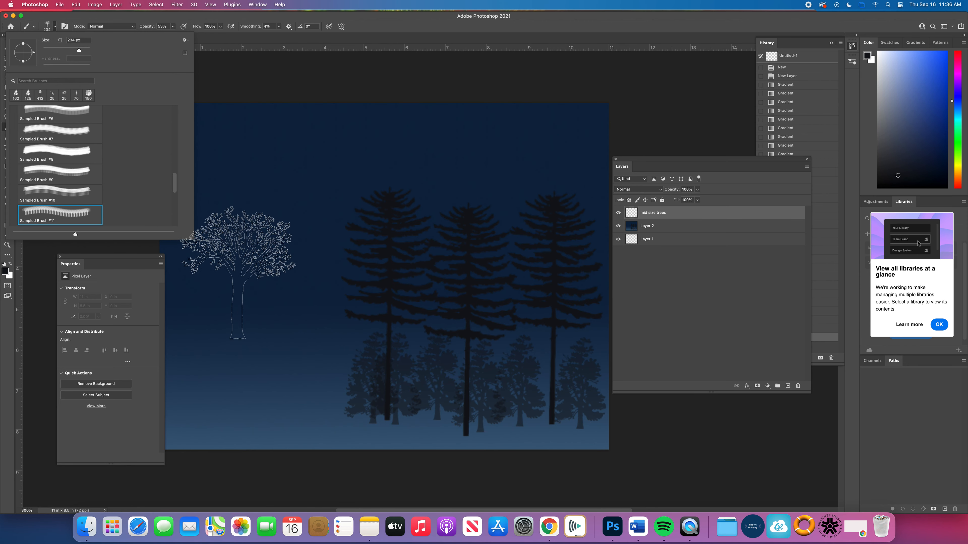
In Brush Settings, set the tree brush's spacing to 108% and enable Shape Dynamics and Scattering.
{"action": "left_click", "coordinate": [65, 26]}
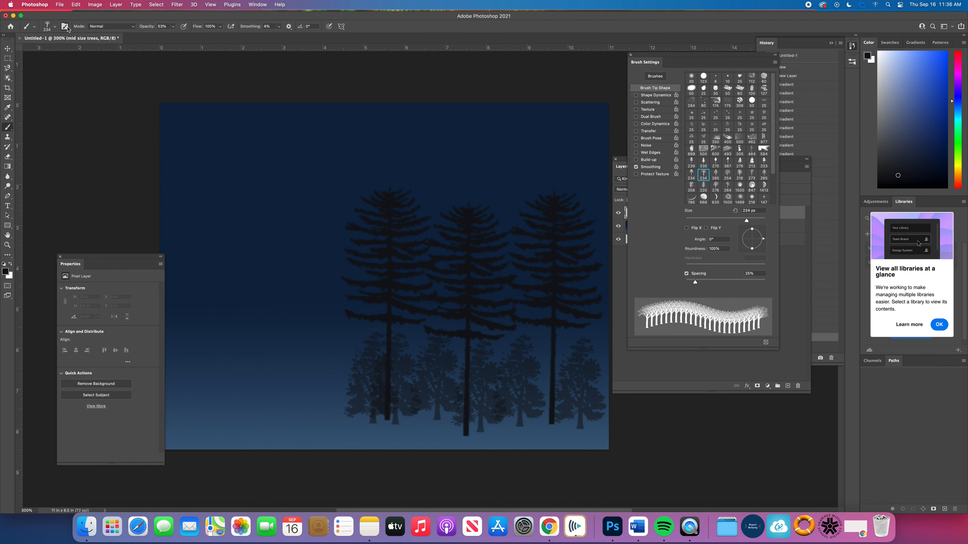
{"action": "left_click_drag", "start_coordinate": [658, 54], "coordinate": [559, 50]}
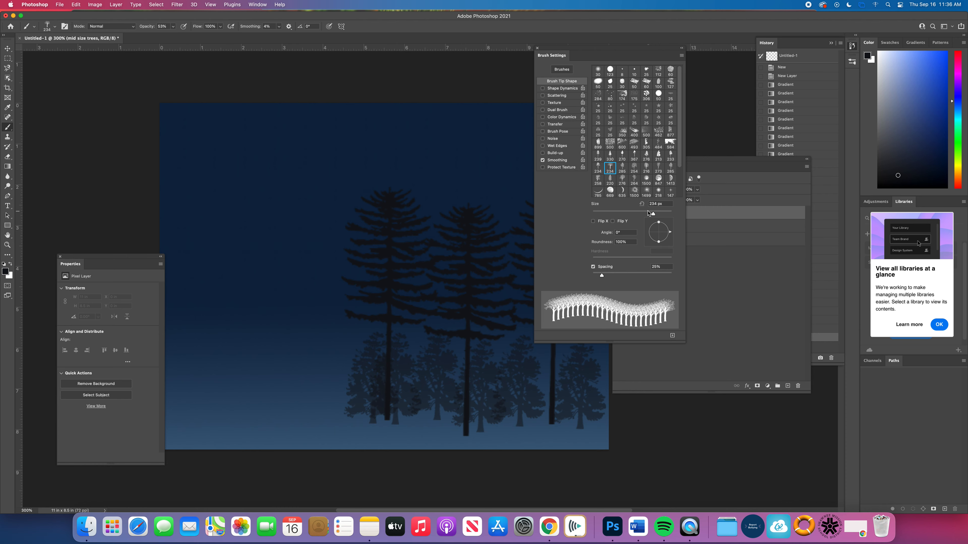
{"action": "left_click_drag", "start_coordinate": [602, 276], "coordinate": [634, 279]}
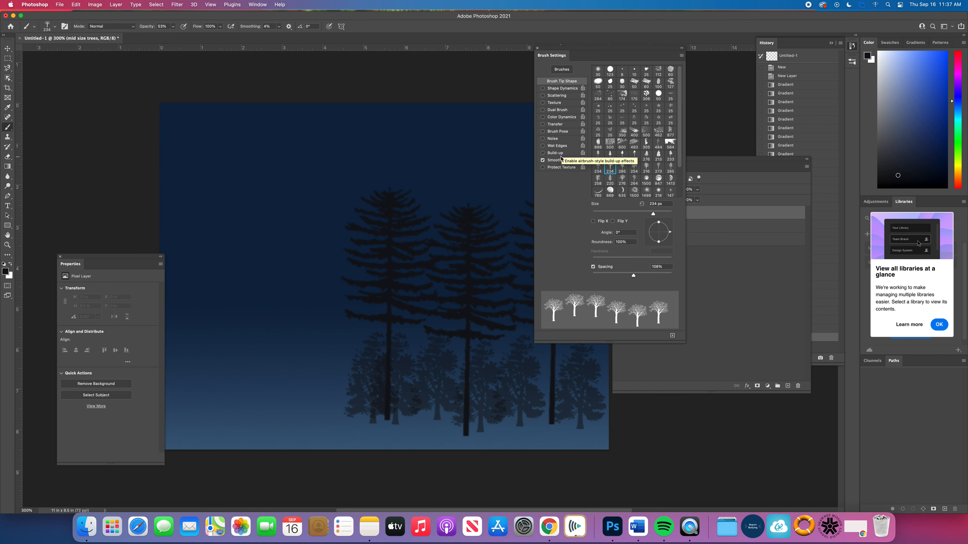
{"action": "left_click", "coordinate": [561, 96]}
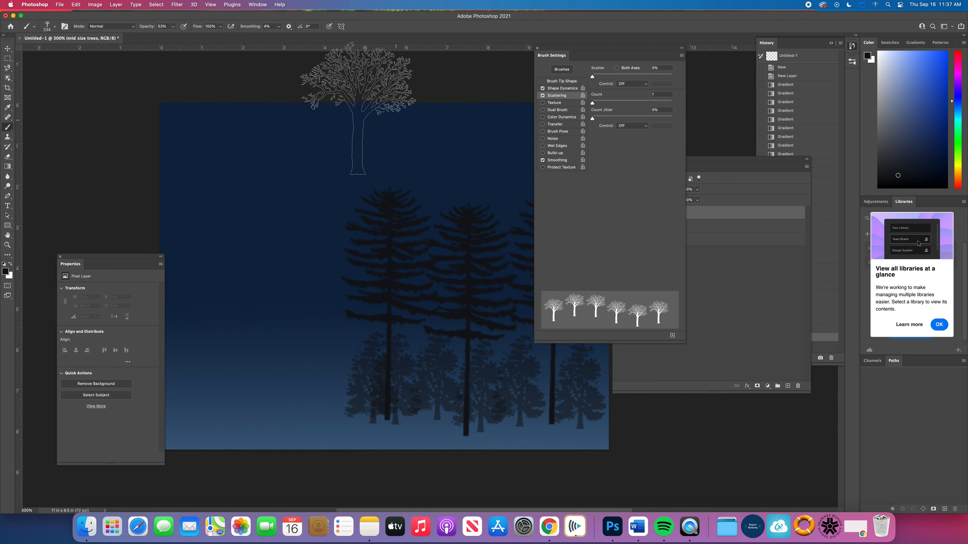
Set the brush opacity to 72% and stamp three bare-branched trees between and beside the tall pines.
{"action": "left_click", "coordinate": [174, 27]}
{"action": "left_click_drag", "start_coordinate": [172, 35], "coordinate": [179, 35]}
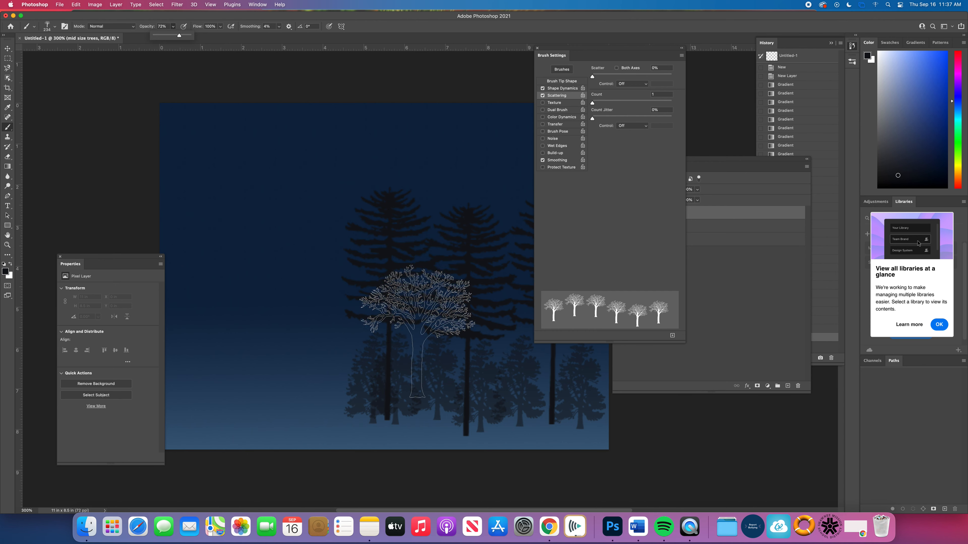
{"action": "left_click", "coordinate": [423, 350]}
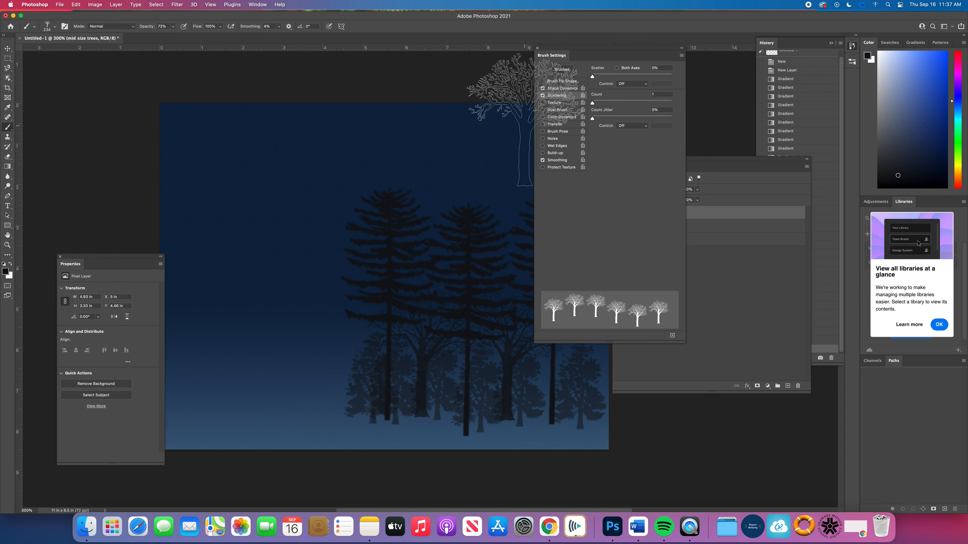
{"action": "left_click_drag", "start_coordinate": [595, 53], "coordinate": [747, 64]}
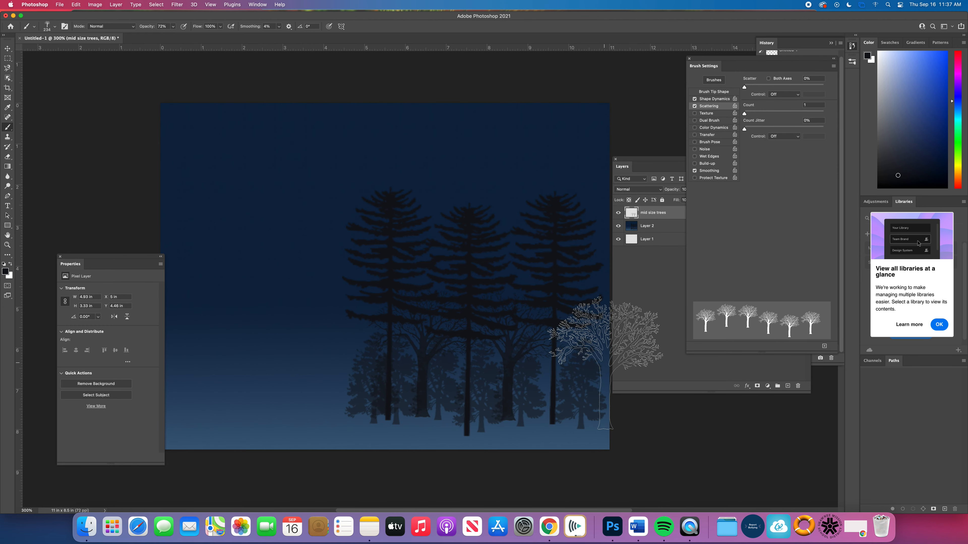
{"action": "left_click", "coordinate": [607, 361]}
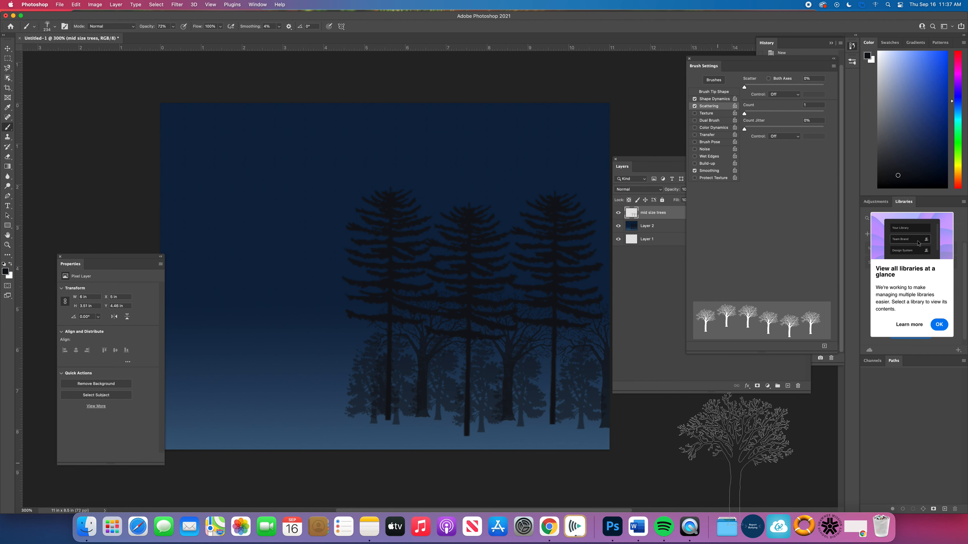
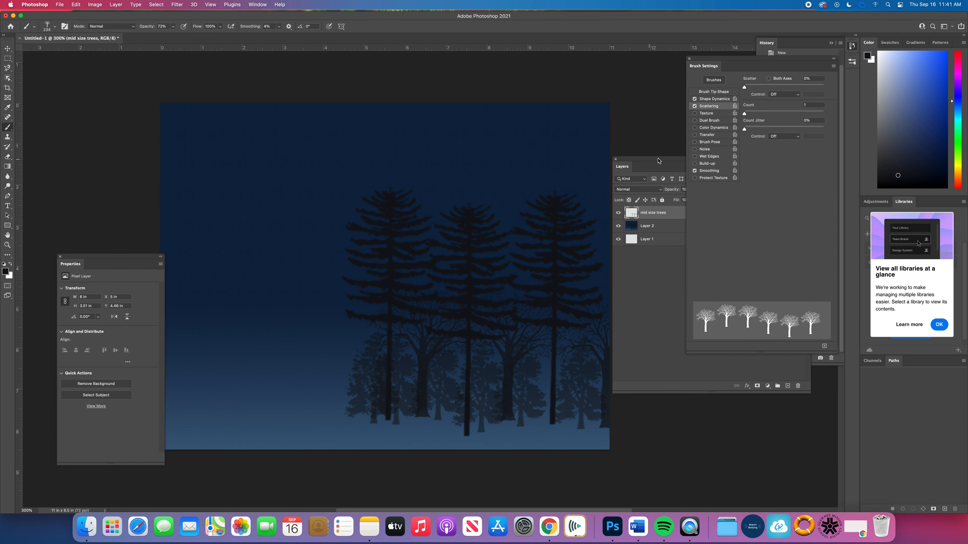
Bring the Layers panel clear of the Brush Settings panel and rename Layer 2 as "background with large trees".
{"action": "left_click", "coordinate": [676, 166]}
{"action": "left_click_drag", "start_coordinate": [641, 162], "coordinate": [611, 95]}
{"action": "left_click", "coordinate": [633, 162]}
{"action": "double_click", "coordinate": [619, 159]}
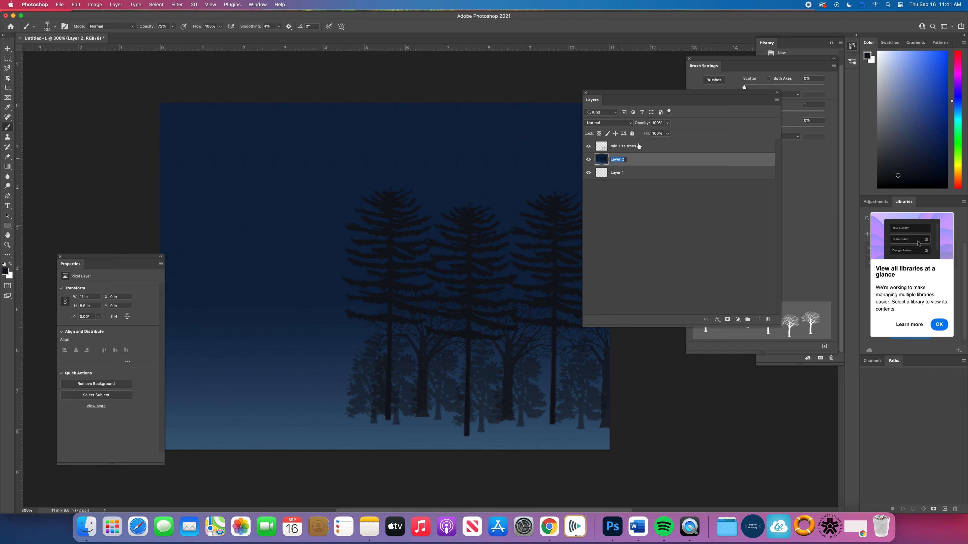
{"action": "type", "text": "background with "}
{"action": "type", "text": "bl"}
{"action": "type", "text": "arge trees"}
{"action": "key", "text": "Return"}
Add a new layer with the default name above the mid size trees layer.
{"action": "left_click", "coordinate": [656, 148]}
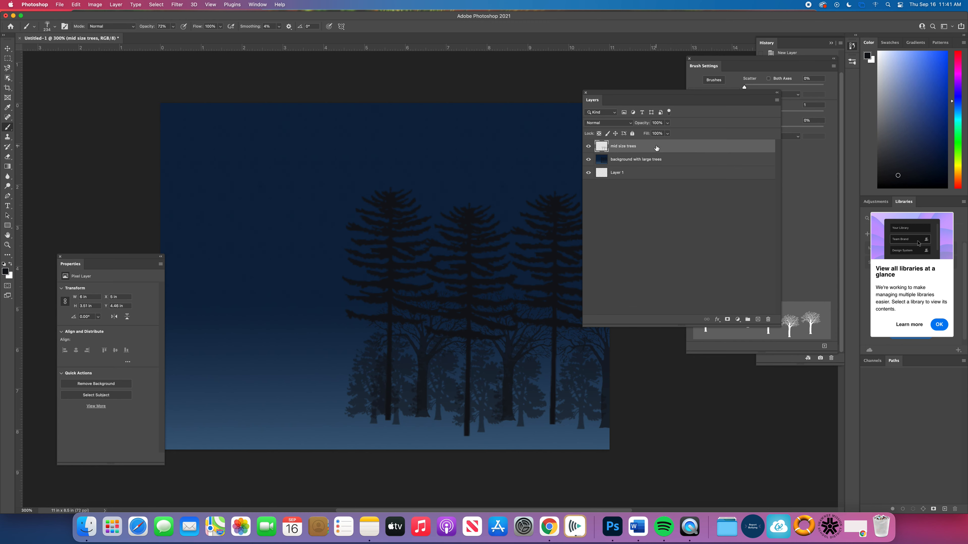
{"action": "key", "text": "super+shift+n"}
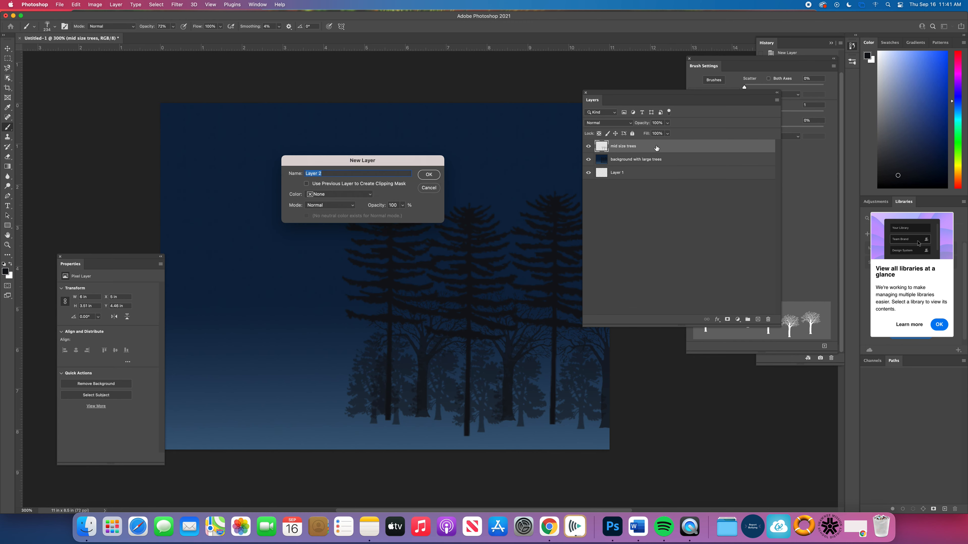
{"action": "key", "text": "Return"}
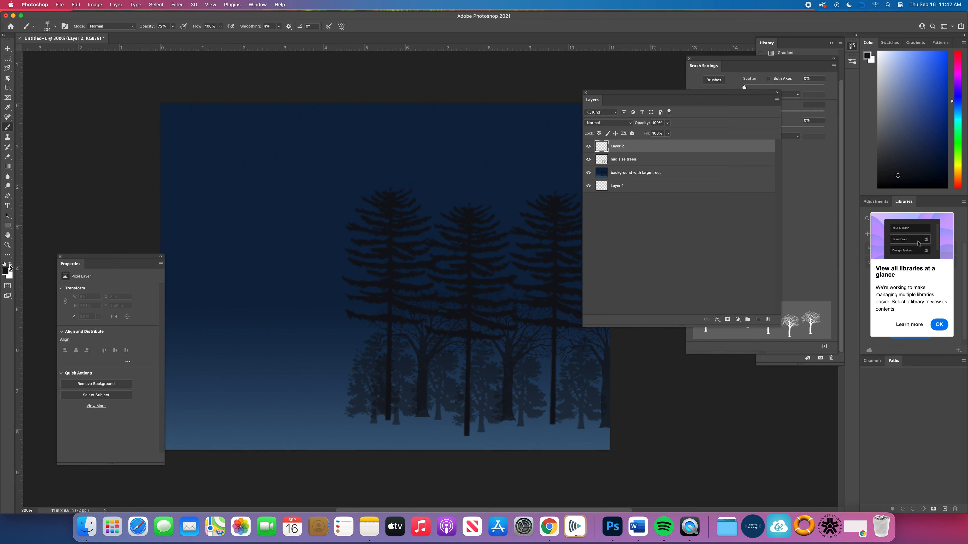
Make white the foreground color, set the background color to near-white as well, and return to the Brush tool.
{"action": "left_click", "coordinate": [10, 264]}
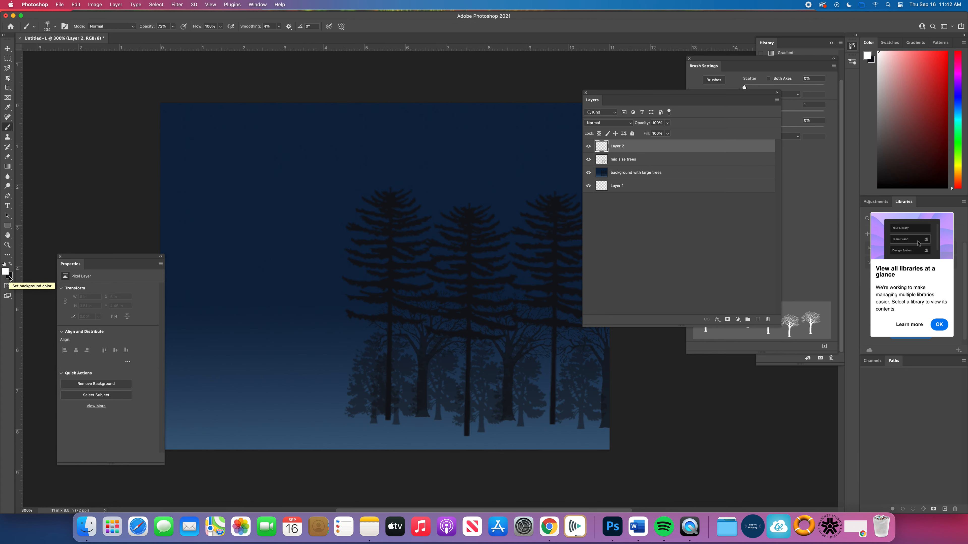
{"action": "left_click", "coordinate": [9, 276]}
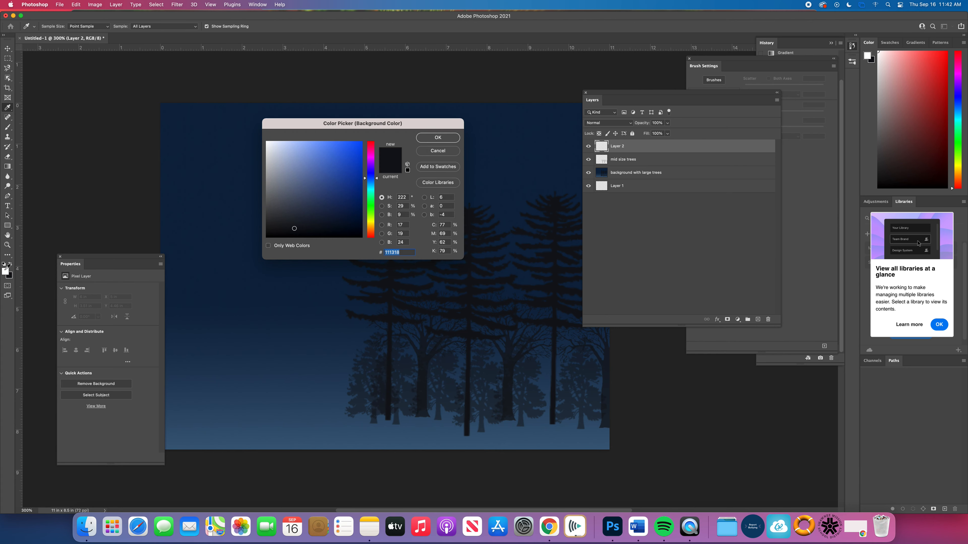
{"action": "left_click", "coordinate": [278, 145]}
{"action": "left_click", "coordinate": [438, 137]}
{"action": "key", "text": "b"}
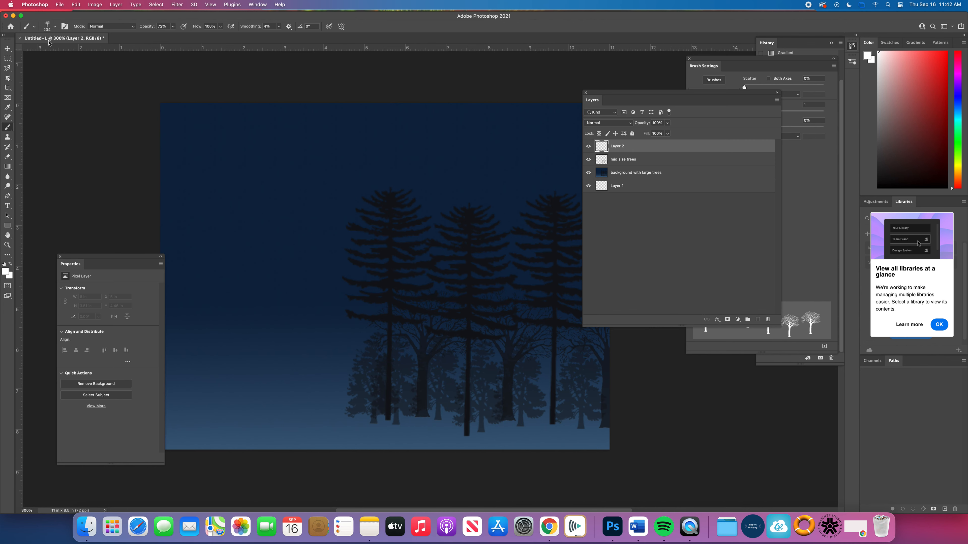
Expand the Moons_Stars_Sparkles_Brushes_by_Falln_Stock group and choose the Moon2 Falln-Brushes brush at 153 px.
{"action": "left_click", "coordinate": [56, 28]}
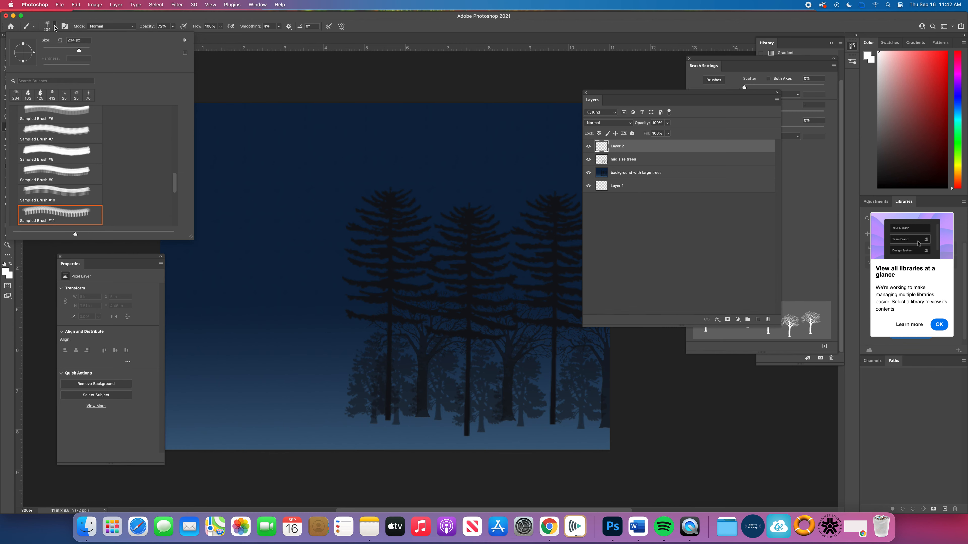
{"action": "left_click_drag", "start_coordinate": [174, 185], "coordinate": [181, 225]}
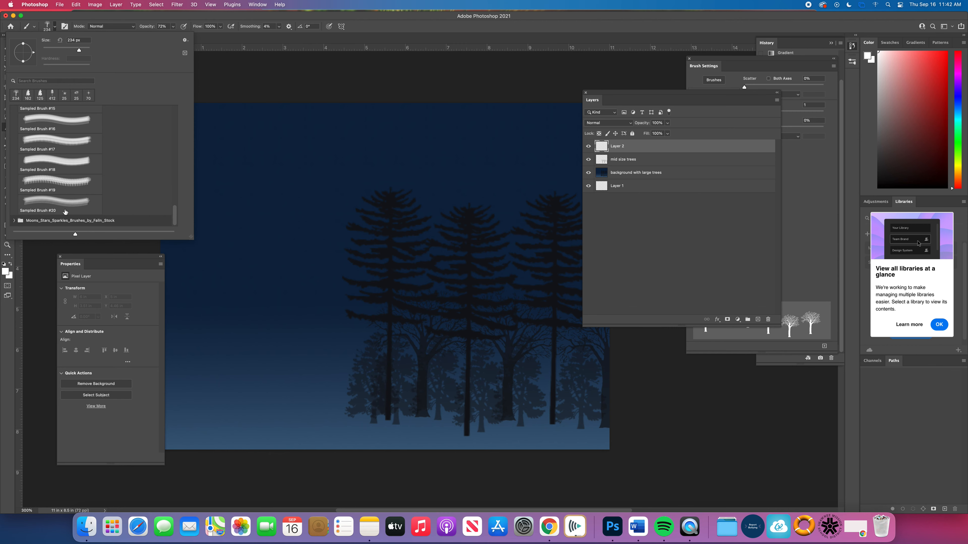
{"action": "left_click", "coordinate": [14, 221]}
{"action": "left_click_drag", "start_coordinate": [177, 186], "coordinate": [177, 195]}
{"action": "left_click", "coordinate": [71, 175]}
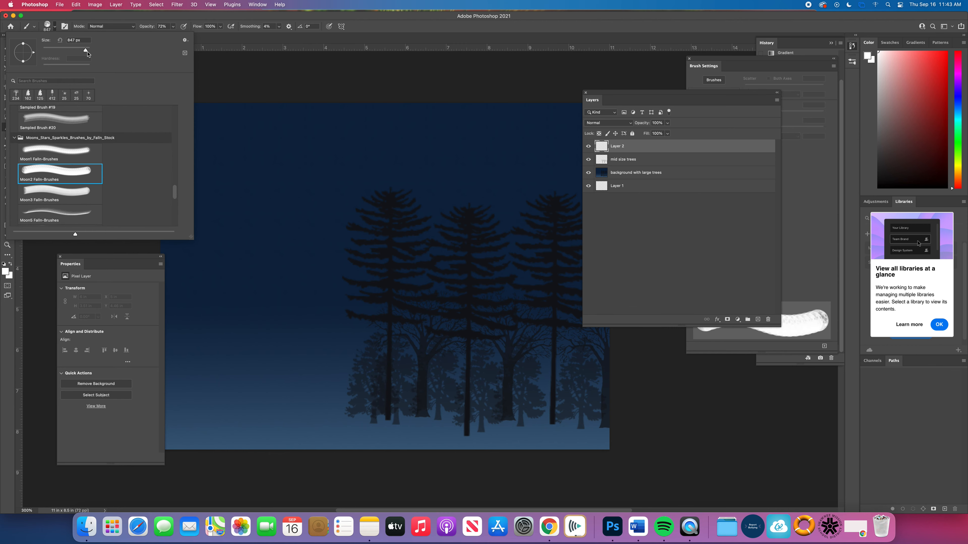
{"action": "left_click_drag", "start_coordinate": [87, 54], "coordinate": [73, 54]}
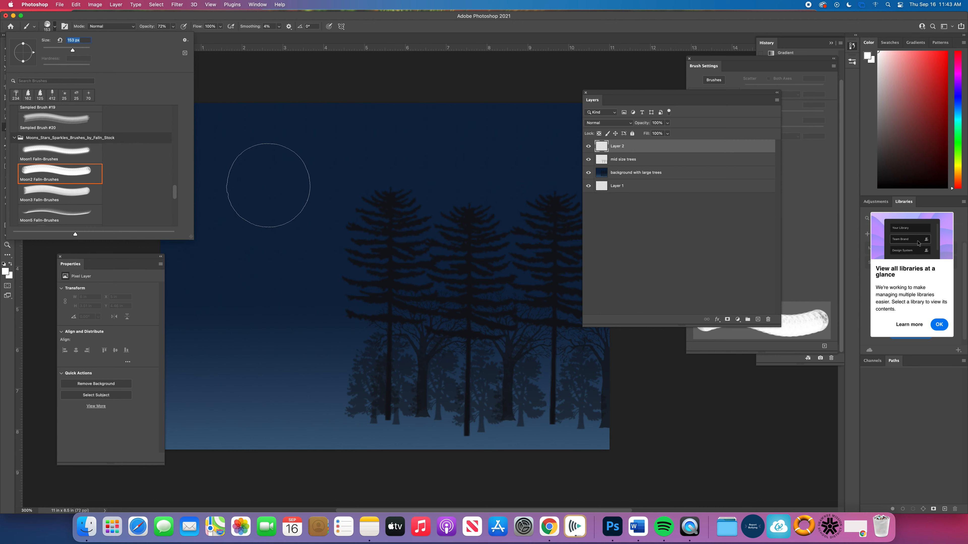
Try a 1413 px Moon3 Falln-Brushes stamp, scaled to about 42% and rotated about 26°, and undo it.
{"action": "left_click", "coordinate": [66, 193]}
{"action": "left_click", "coordinate": [245, 180]}
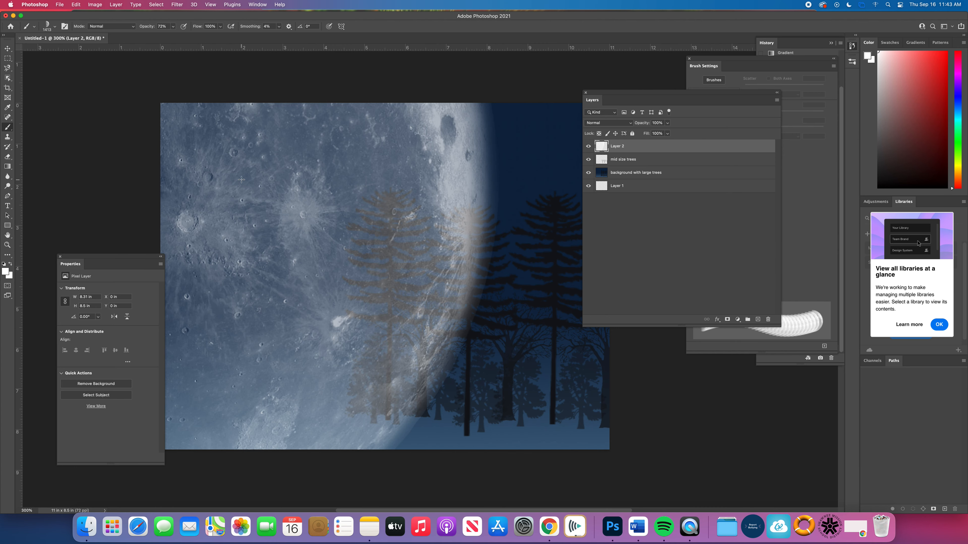
{"action": "key", "text": "super+t"}
{"action": "left_click_drag", "start_coordinate": [499, 103], "coordinate": [261, 170]}
{"action": "left_click_drag", "start_coordinate": [314, 258], "coordinate": [256, 291]}
{"action": "left_click_drag", "start_coordinate": [244, 223], "coordinate": [291, 246]}
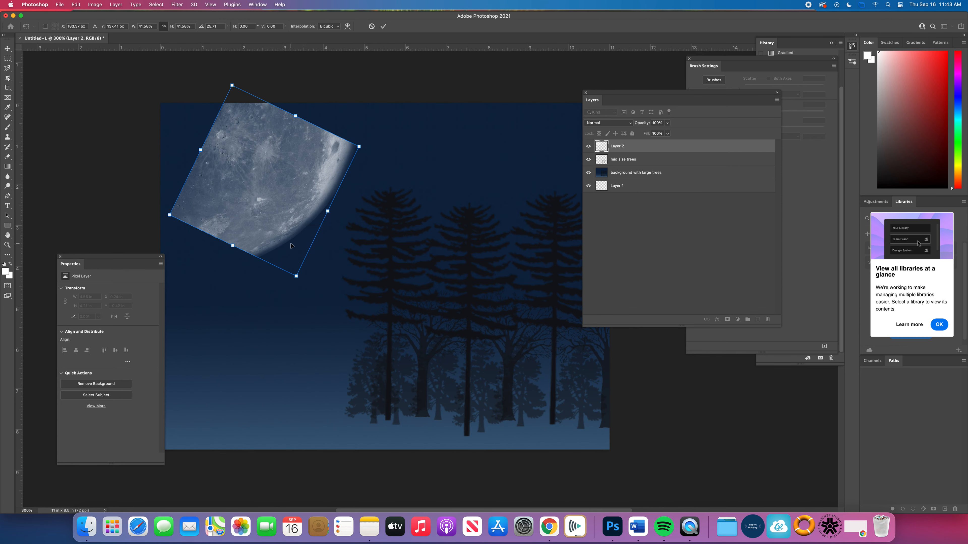
{"action": "key", "text": "b"}
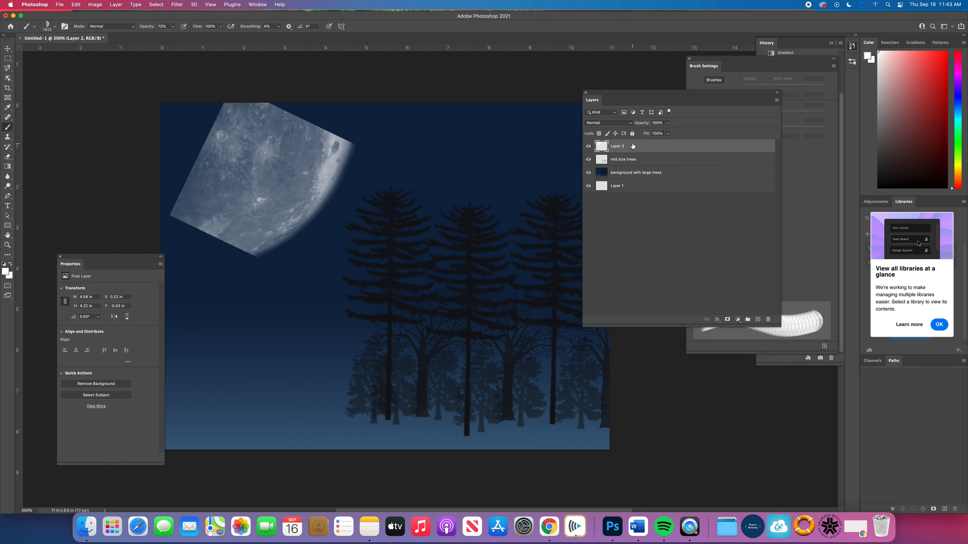
{"action": "key", "text": "super+z"}
{"action": "key", "text": "super+z"}
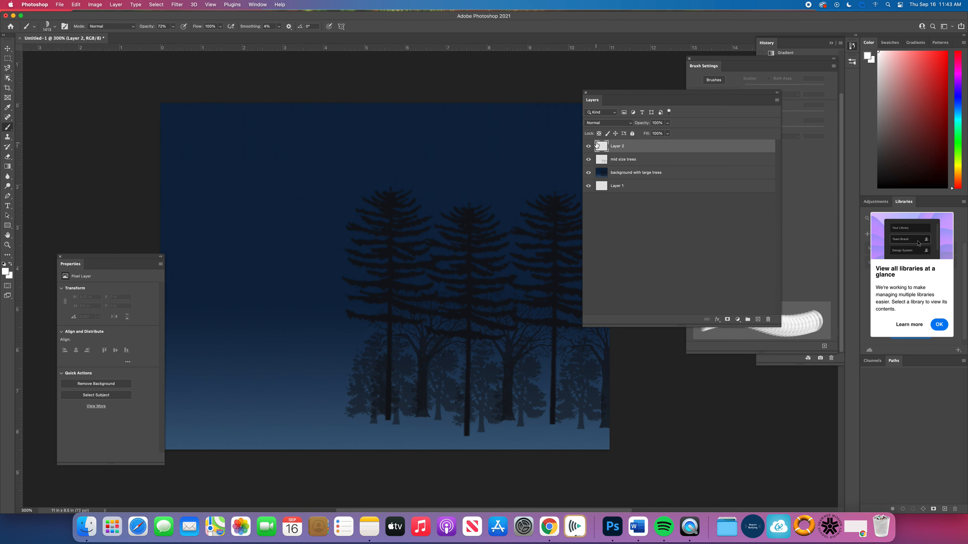
Reduce the Moon3 brush to 400 px, try stamping the moon in the upper-left sky, and undo it.
{"action": "left_click", "coordinate": [54, 28]}
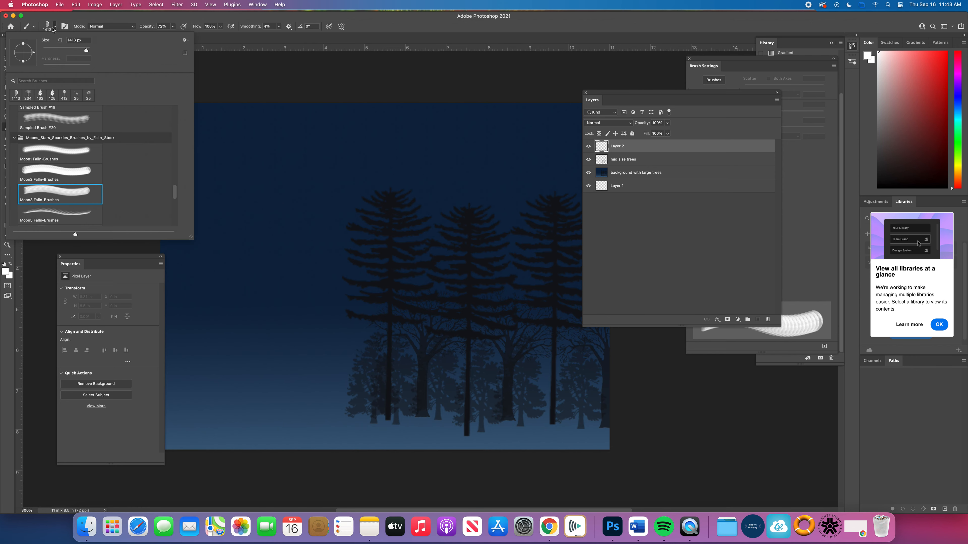
{"action": "left_click", "coordinate": [54, 27]}
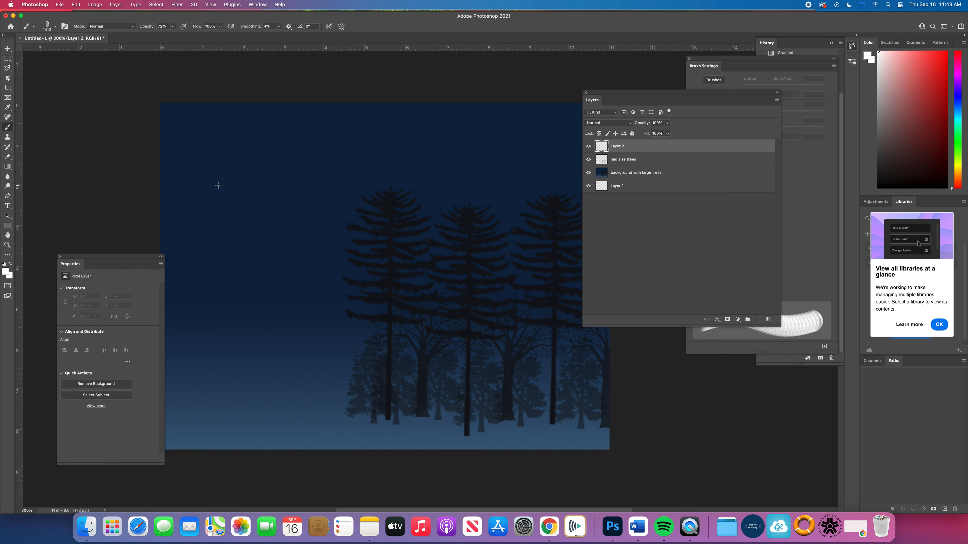
{"action": "key", "text": "bracketleft"}
{"action": "key", "text": "bracketleft"}
{"action": "key", "text": "bracketleft"}
{"action": "key", "text": "bracketleft"}
{"action": "key", "text": "bracketleft"}
{"action": "key", "text": "bracketleft"}
{"action": "key", "text": "bracketleft"}
{"action": "key", "text": "bracketleft"}
{"action": "key", "text": "bracketleft"}
{"action": "key", "text": "bracketleft"}
{"action": "key", "text": "bracketleft"}
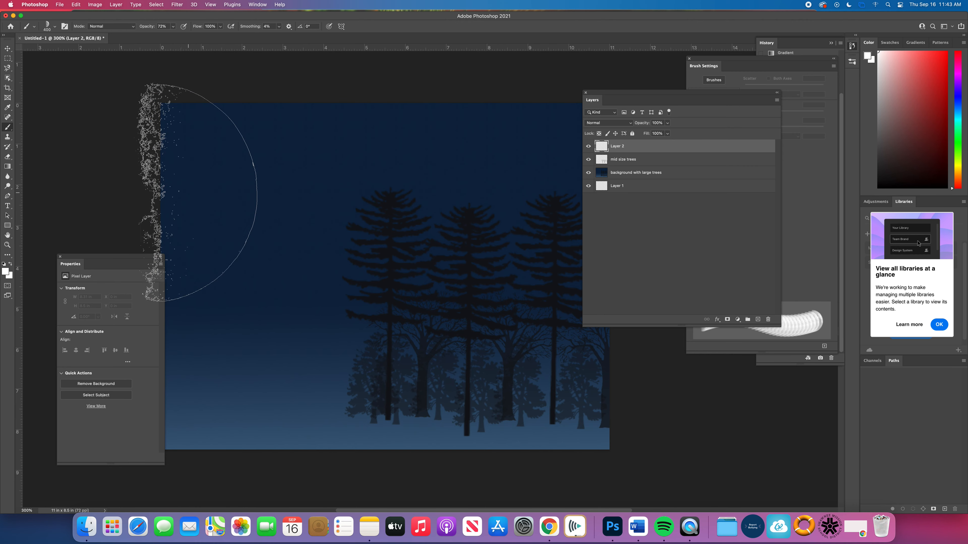
{"action": "left_click", "coordinate": [245, 219]}
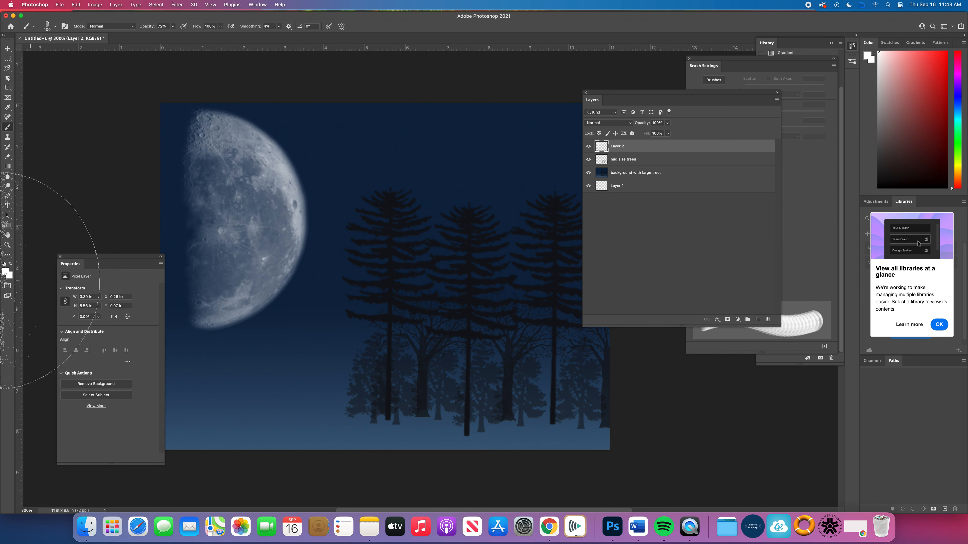
{"action": "key", "text": "super+z"}
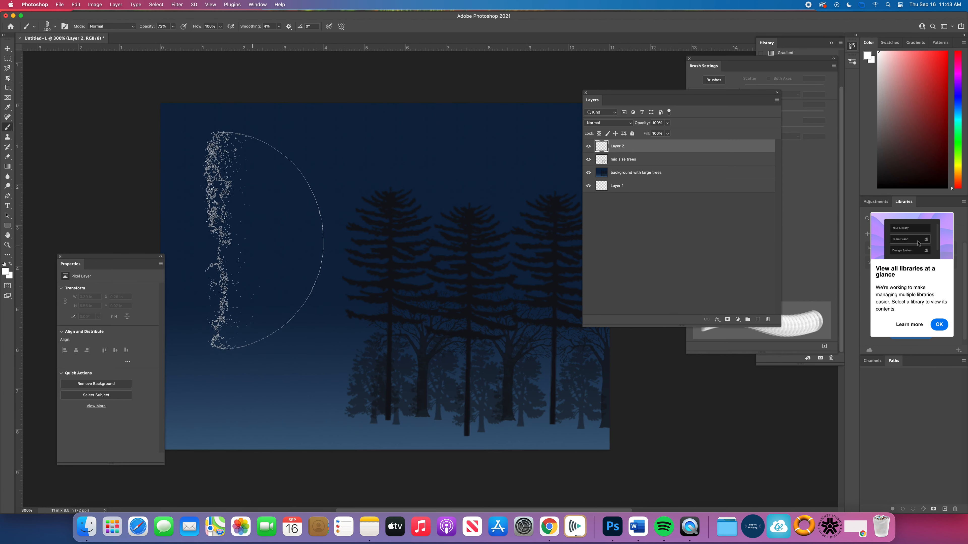
Try a 250 px Moon3 stamp in the upper-left sky, rotated about 31° and moved slightly, and undo it.
{"action": "key", "text": "bracketleft"}
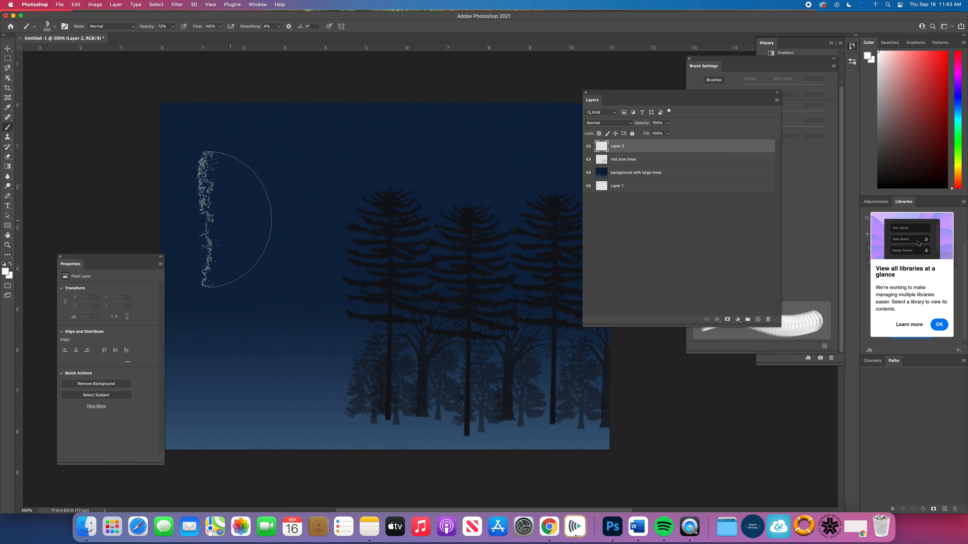
{"action": "left_click", "coordinate": [196, 194]}
{"action": "key", "text": "super+t"}
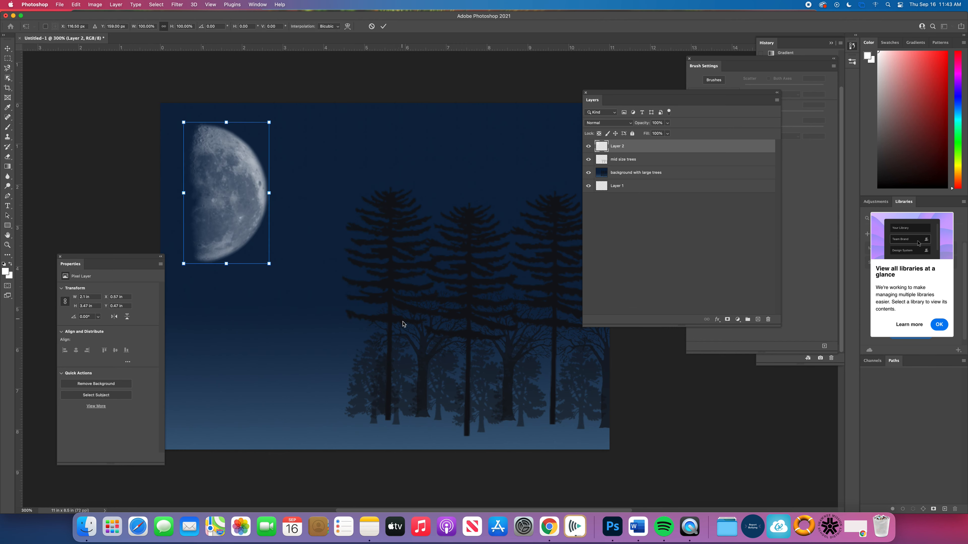
{"action": "left_click_drag", "start_coordinate": [283, 281], "coordinate": [228, 284]}
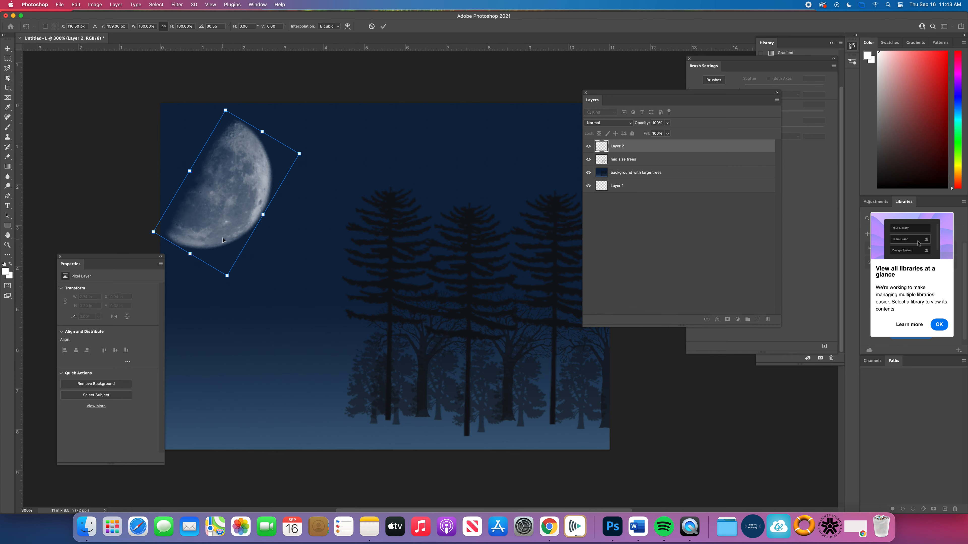
{"action": "left_click_drag", "start_coordinate": [222, 238], "coordinate": [240, 225]}
{"action": "key", "text": "Return"}
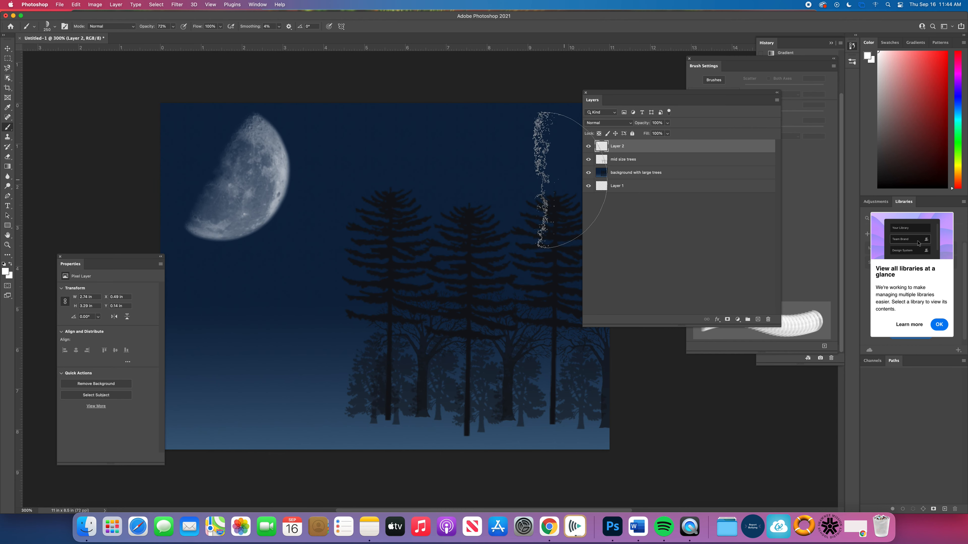
{"action": "key", "text": "super+z"}
{"action": "key", "text": "super+z"}
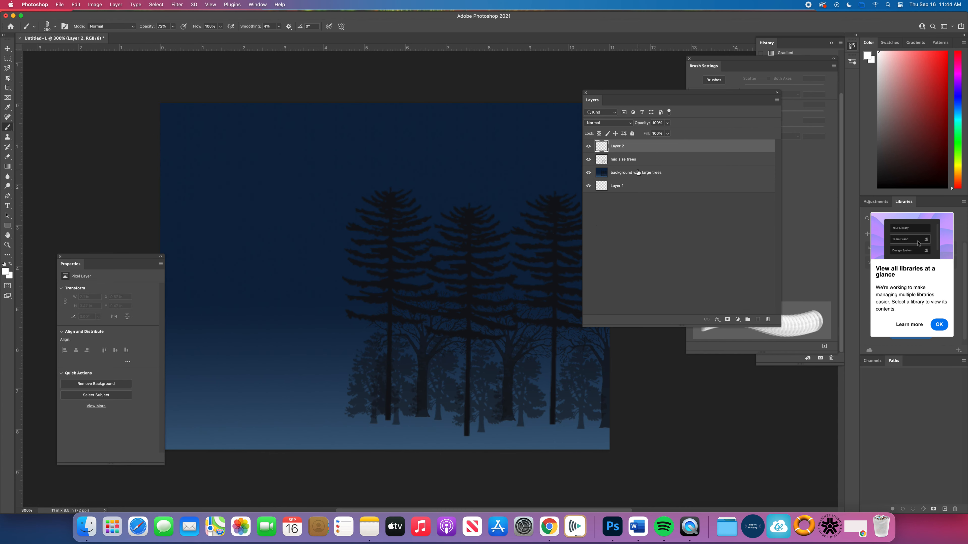
Choose the Moon2 Falln-Brushes full moon brush and set its size to about 159 px.
{"action": "left_click", "coordinate": [55, 26]}
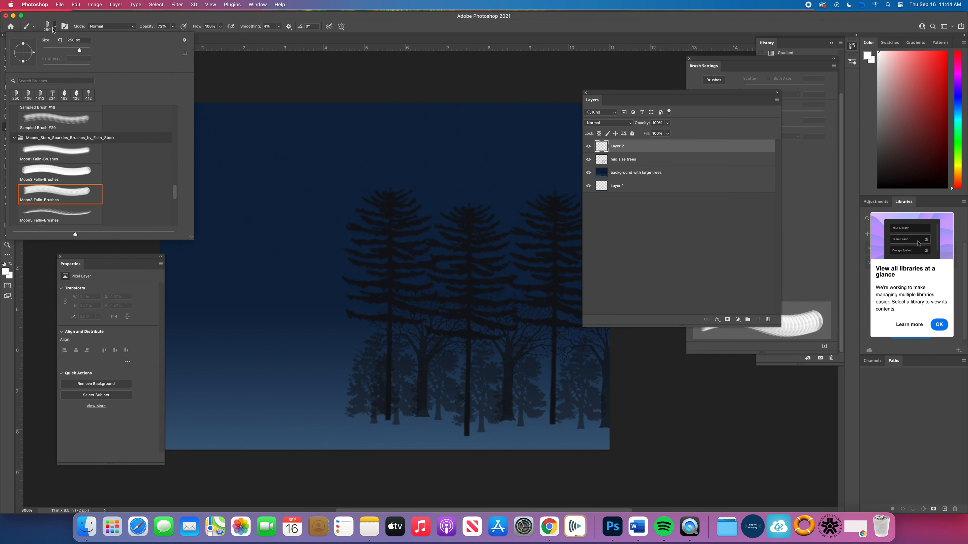
{"action": "left_click", "coordinate": [70, 174]}
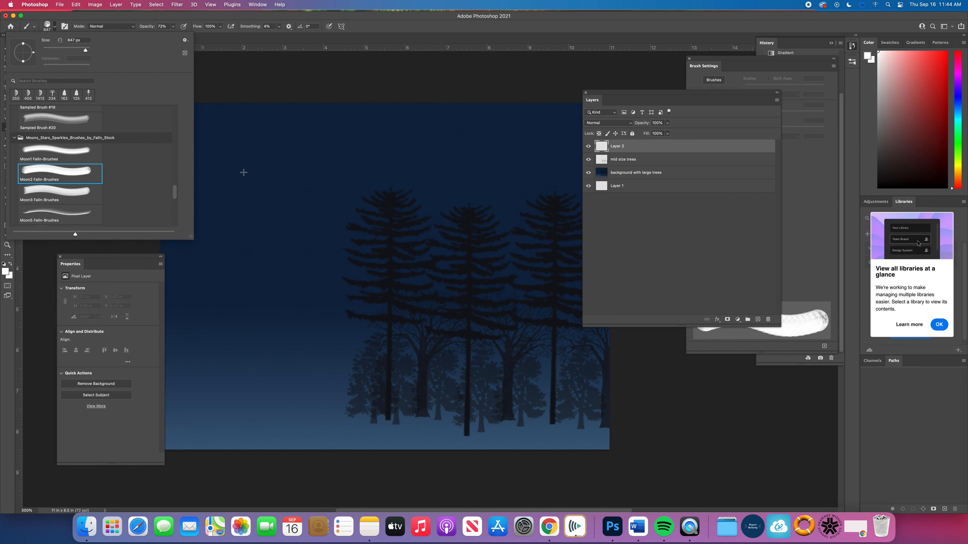
{"action": "mouse_move", "coordinate": [85, 50]}
{"action": "left_mouse_down"}
{"action": "mouse_move", "coordinate": [67, 50]}
{"action": "mouse_move", "coordinate": [78, 55]}
{"action": "left_mouse_up"}
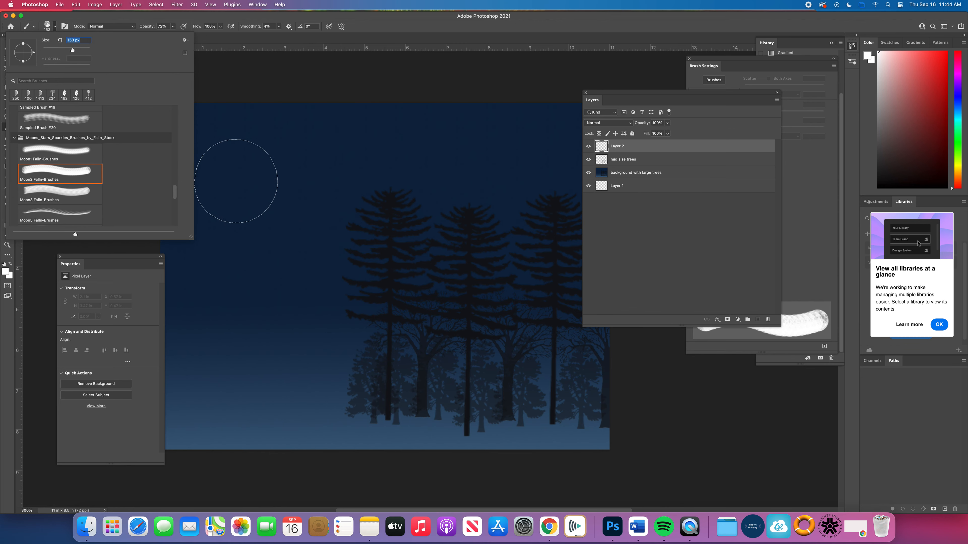
{"action": "key", "text": "BackSpace"}
{"action": "left_click", "coordinate": [75, 52]}
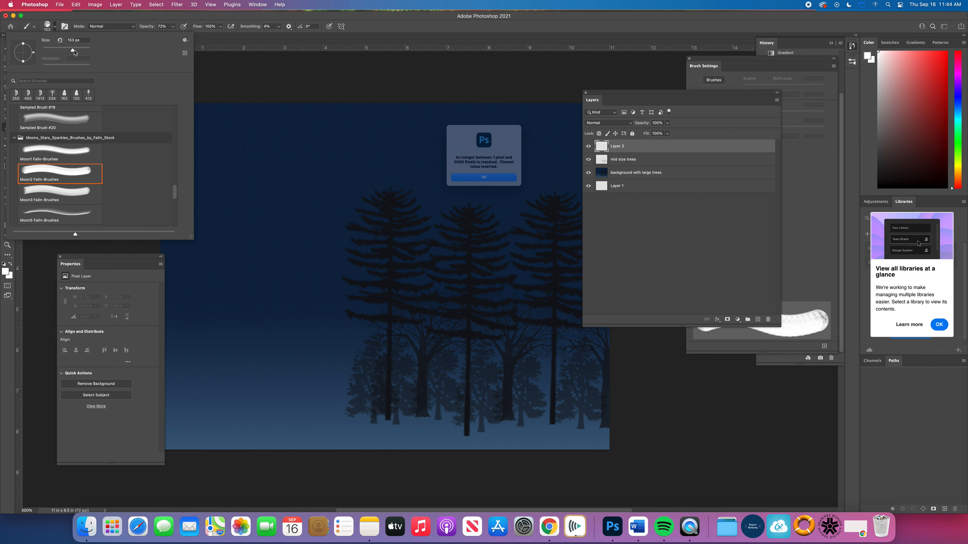
{"action": "left_click", "coordinate": [499, 184]}
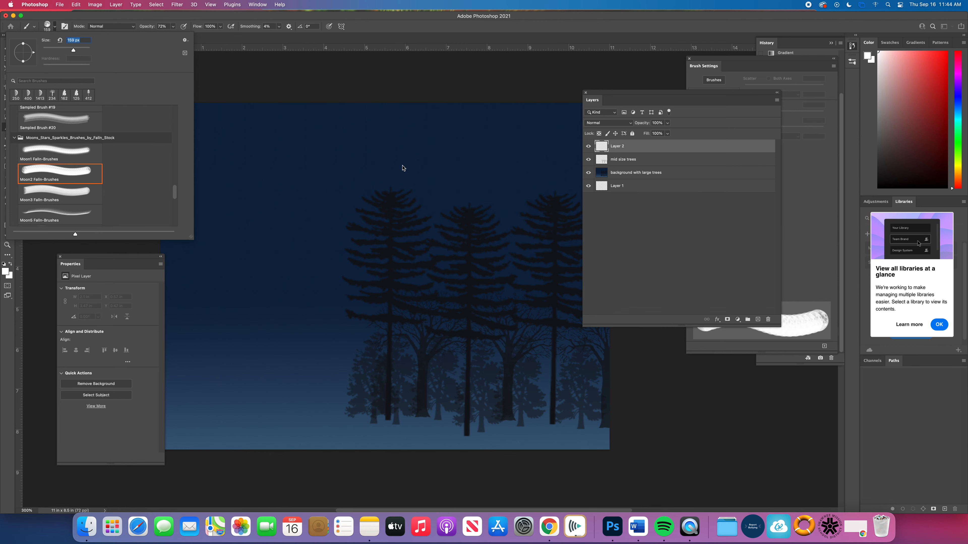
Set the Moon2 brush size to 188 px and stamp a full moon in the upper-left sky.
{"action": "left_click", "coordinate": [74, 52]}
{"action": "left_click_drag", "start_coordinate": [74, 52], "coordinate": [77, 49]}
{"action": "left_click", "coordinate": [261, 193]}
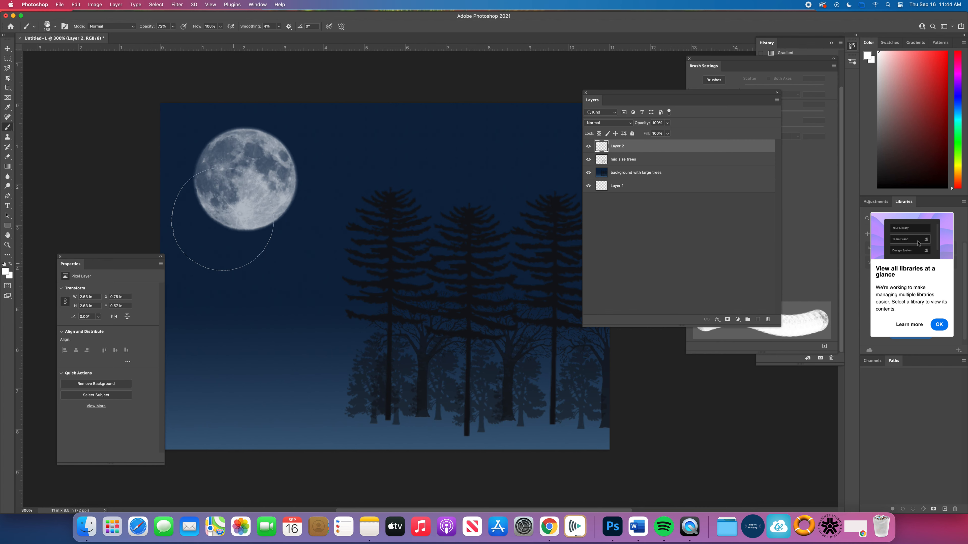
Choose the Hard Round brush from the General Brushes and set its size to about 46 px.
{"action": "left_click", "coordinate": [55, 26]}
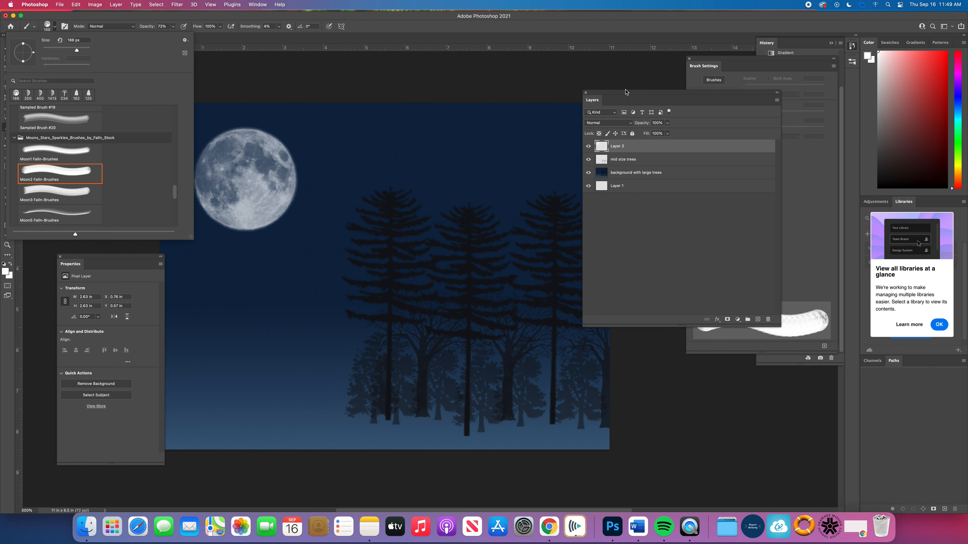
{"action": "left_click_drag", "start_coordinate": [594, 96], "coordinate": [705, 107]}
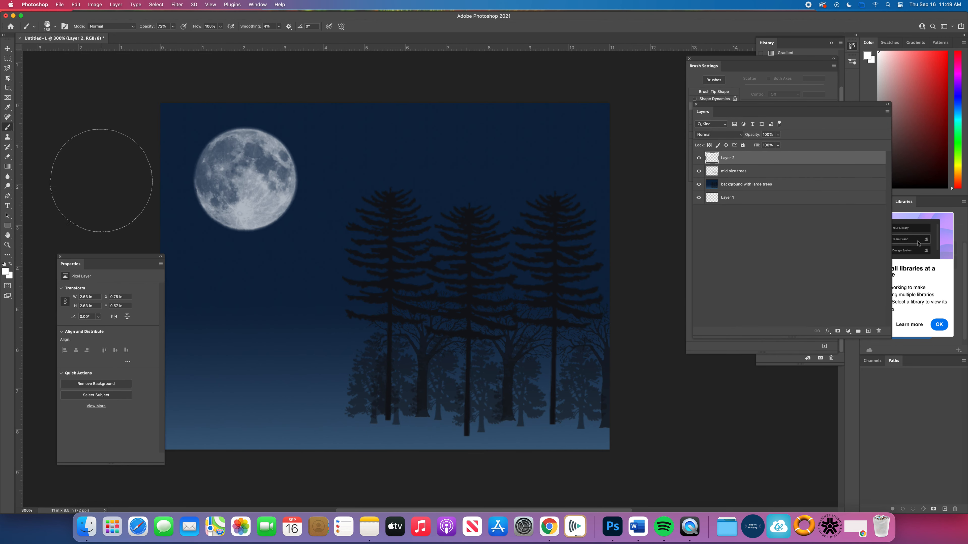
{"action": "left_click", "coordinate": [55, 29]}
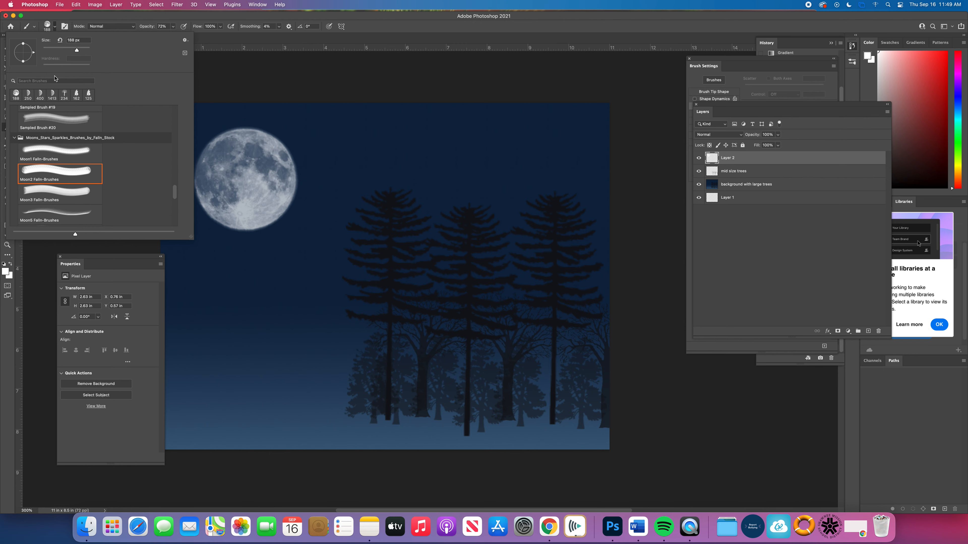
{"action": "scroll", "coordinate": [71, 147], "scroll_direction": "up", "scroll_amount": 15}
{"action": "left_click", "coordinate": [15, 111]}
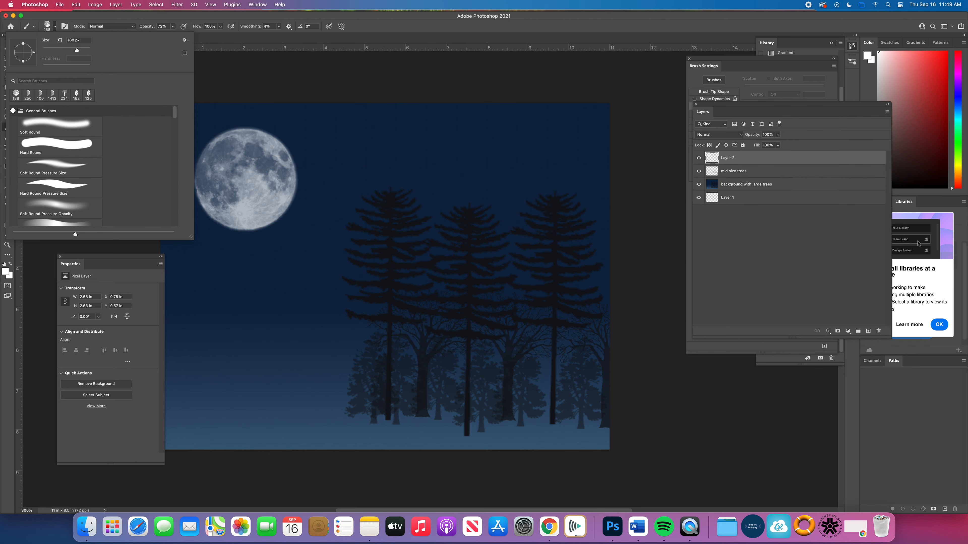
{"action": "left_click", "coordinate": [47, 147]}
{"action": "left_click_drag", "start_coordinate": [75, 48], "coordinate": [60, 50]}
{"action": "left_click_drag", "start_coordinate": [61, 51], "coordinate": [54, 50]}
Try a white dab in the canvas's lower-right corner, undo it, and reset the foreground colour to black.
{"action": "left_click_drag", "start_coordinate": [609, 439], "coordinate": [595, 442]}
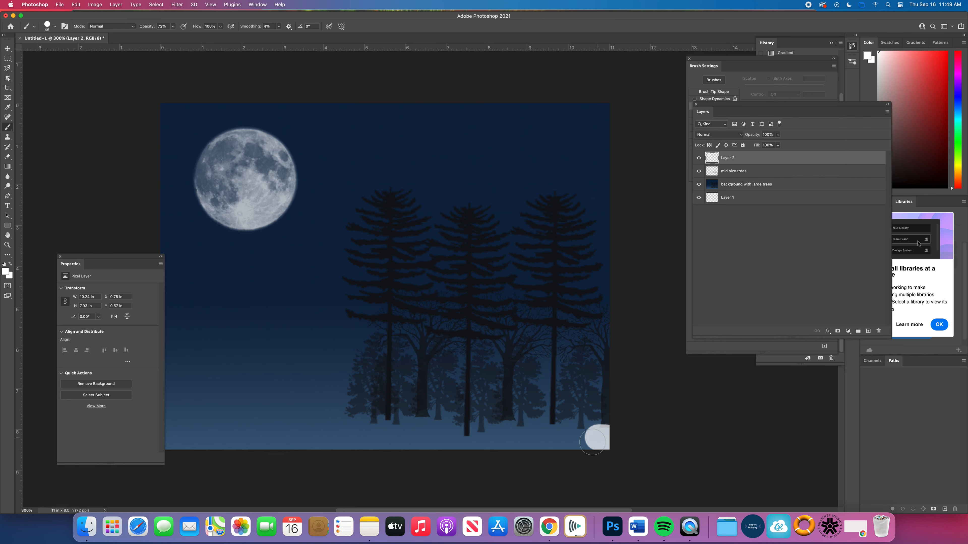
{"action": "key", "text": "super+z"}
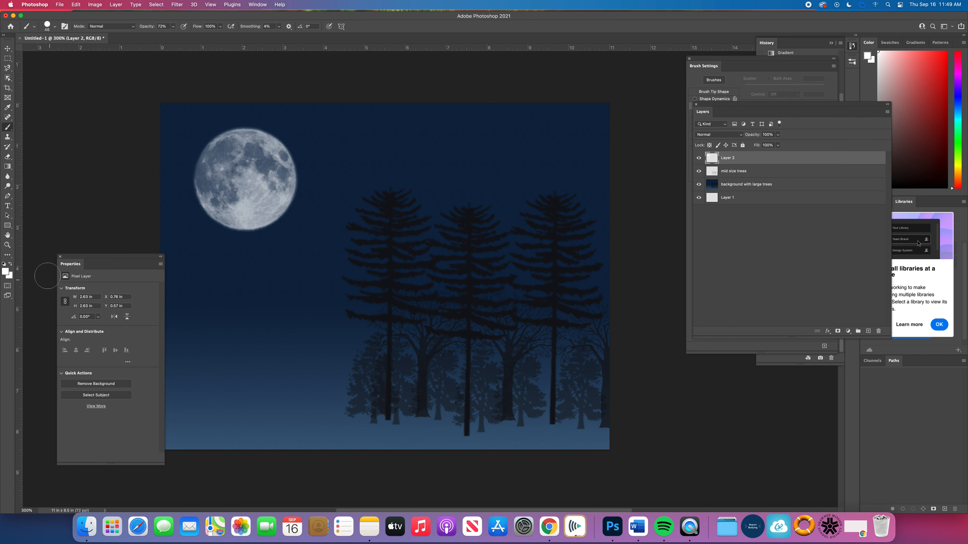
{"action": "left_click", "coordinate": [5, 264]}
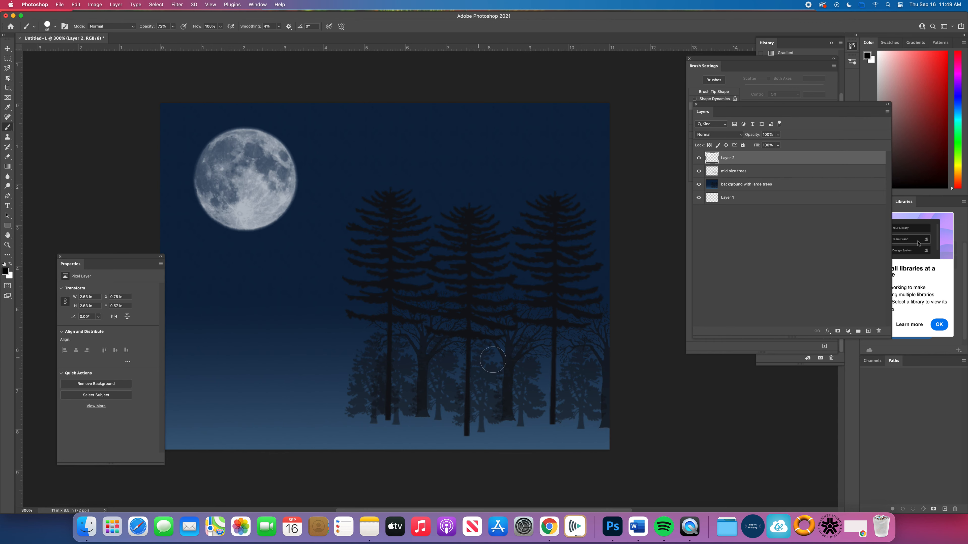
Try painting semi-transparent black ground across the lower canvas on Layer 2, undo the last stroke, and delete that layer.
{"action": "left_click", "coordinate": [608, 437]}
{"action": "mouse_move", "coordinate": [608, 436]}
{"action": "left_mouse_down"}
{"action": "mouse_move", "coordinate": [507, 427]}
{"action": "mouse_move", "coordinate": [461, 440]}
{"action": "mouse_move", "coordinate": [420, 422]}
{"action": "mouse_move", "coordinate": [343, 434]}
{"action": "mouse_move", "coordinate": [305, 389]}
{"action": "mouse_move", "coordinate": [255, 397]}
{"action": "mouse_move", "coordinate": [233, 373]}
{"action": "mouse_move", "coordinate": [185, 381]}
{"action": "mouse_move", "coordinate": [160, 358]}
{"action": "left_mouse_up"}
{"action": "mouse_move", "coordinate": [571, 445]}
{"action": "left_mouse_down"}
{"action": "mouse_move", "coordinate": [490, 446]}
{"action": "mouse_move", "coordinate": [581, 446]}
{"action": "mouse_move", "coordinate": [377, 449]}
{"action": "mouse_move", "coordinate": [454, 448]}
{"action": "mouse_move", "coordinate": [382, 441]}
{"action": "mouse_move", "coordinate": [411, 435]}
{"action": "mouse_move", "coordinate": [344, 437]}
{"action": "mouse_move", "coordinate": [389, 437]}
{"action": "left_mouse_up"}
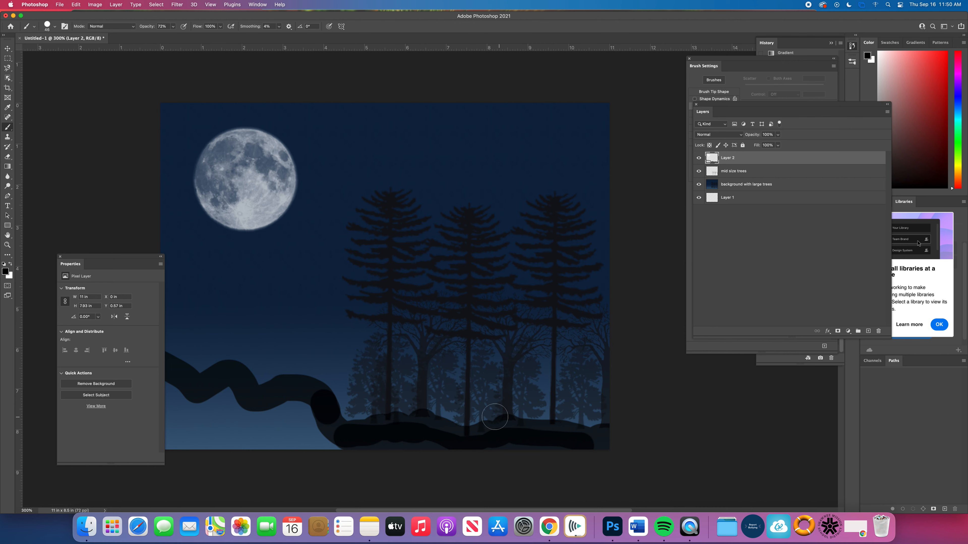
{"action": "key", "text": "super+z"}
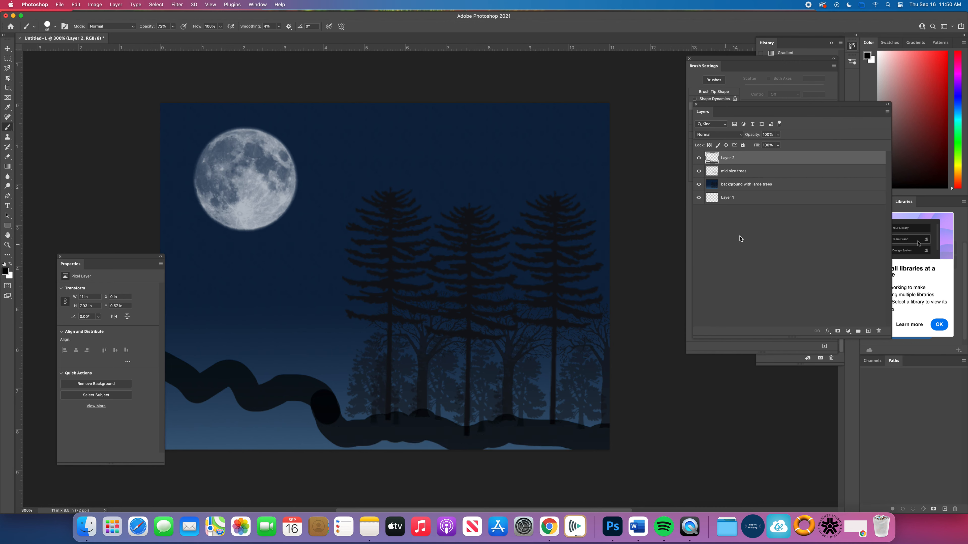
{"action": "mouse_move", "coordinate": [741, 161]}
{"action": "left_mouse_down"}
{"action": "mouse_move", "coordinate": [843, 226]}
{"action": "mouse_move", "coordinate": [878, 331]}
{"action": "left_mouse_up"}
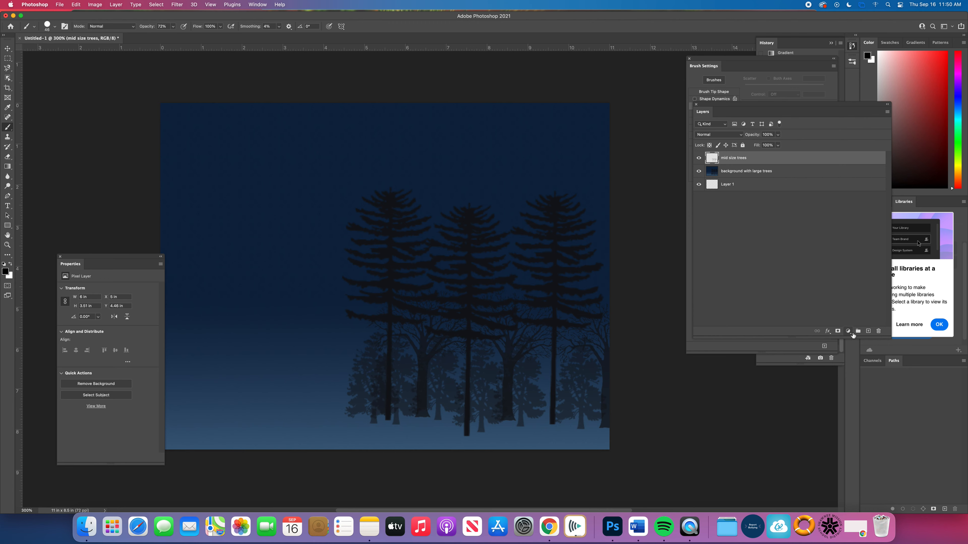
Add a new layer named Ground above the mid size trees layer.
{"action": "key", "text": "super+shift+n"}
{"action": "type", "text": "Ground"}
{"action": "key", "text": "Return"}
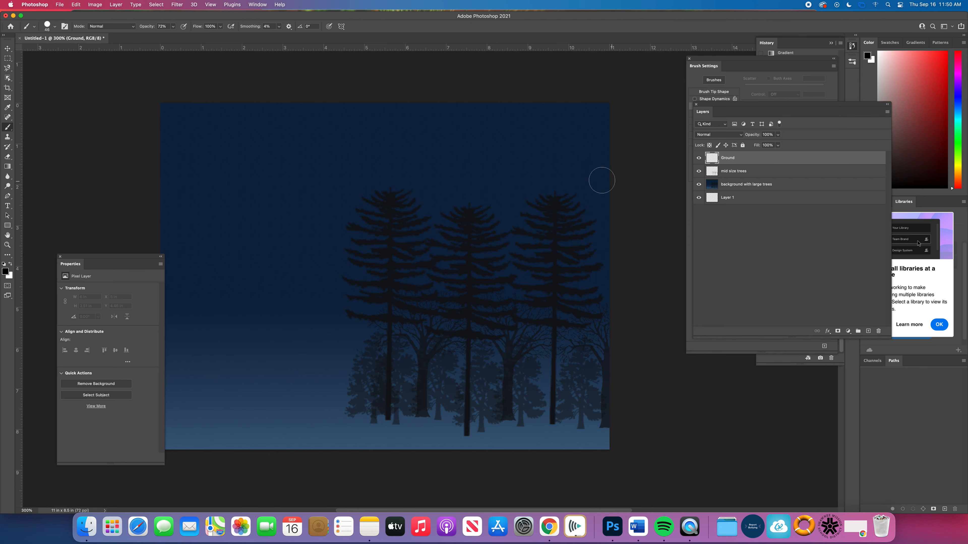
{"action": "left_click_drag", "start_coordinate": [124, 258], "coordinate": [97, 239]}
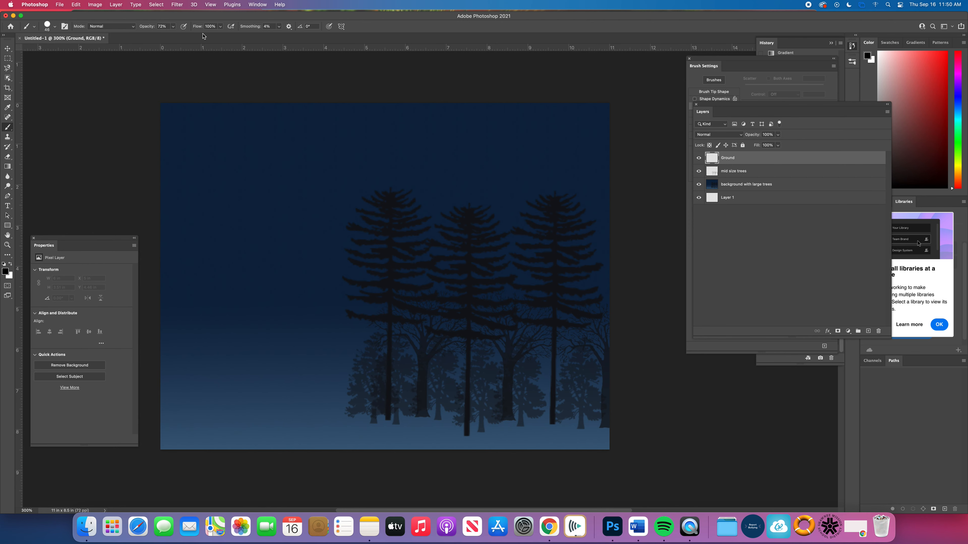
Draw a black hilly ground outline across the lower canvas with the brush at 100% opacity and 15 px.
{"action": "left_click", "coordinate": [169, 26]}
{"action": "left_click_drag", "start_coordinate": [172, 37], "coordinate": [195, 40]}
{"action": "left_click", "coordinate": [217, 116]}
{"action": "key", "text": "bracketleft"}
{"action": "key", "text": "bracketleft"}
{"action": "key", "text": "bracketleft"}
{"action": "key", "text": "bracketleft"}
{"action": "key", "text": "bracketleft"}
{"action": "key", "text": "bracketleft"}
{"action": "key", "text": "bracketleft"}
{"action": "mouse_move", "coordinate": [611, 429]}
{"action": "left_mouse_down"}
{"action": "mouse_move", "coordinate": [505, 420]}
{"action": "mouse_move", "coordinate": [473, 432]}
{"action": "mouse_move", "coordinate": [417, 416]}
{"action": "mouse_move", "coordinate": [348, 427]}
{"action": "mouse_move", "coordinate": [305, 376]}
{"action": "mouse_move", "coordinate": [274, 394]}
{"action": "mouse_move", "coordinate": [245, 365]}
{"action": "mouse_move", "coordinate": [122, 385]}
{"action": "left_mouse_up"}
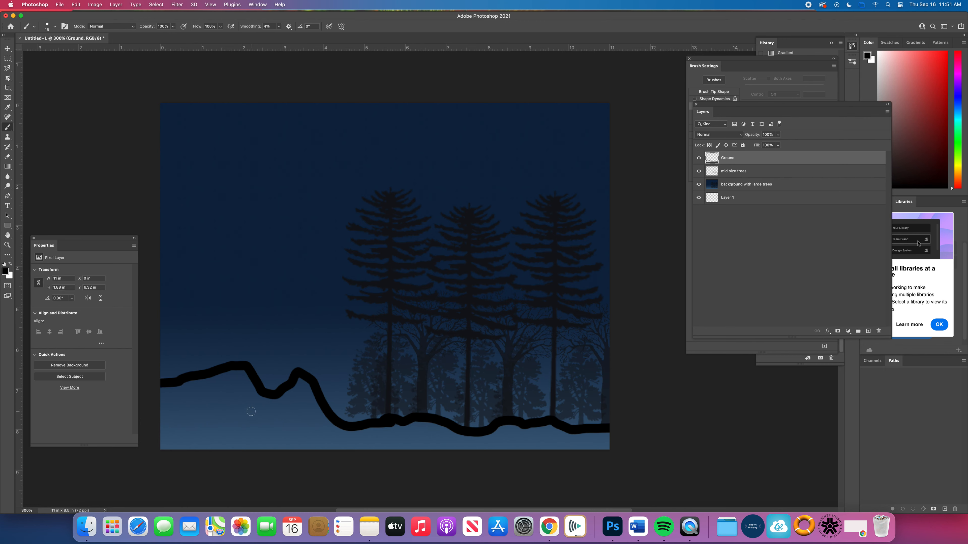
Enlarge the brush to 40 px and fill the area below the ground outline with solid black.
{"action": "key", "text": "bracketright"}
{"action": "key", "text": "bracketright"}
{"action": "key", "text": "bracketright"}
{"action": "mouse_move", "coordinate": [246, 393]}
{"action": "left_mouse_down"}
{"action": "mouse_move", "coordinate": [220, 386]}
{"action": "mouse_move", "coordinate": [238, 378]}
{"action": "mouse_move", "coordinate": [161, 394]}
{"action": "mouse_move", "coordinate": [237, 398]}
{"action": "mouse_move", "coordinate": [165, 409]}
{"action": "mouse_move", "coordinate": [256, 402]}
{"action": "mouse_move", "coordinate": [219, 406]}
{"action": "mouse_move", "coordinate": [233, 417]}
{"action": "mouse_move", "coordinate": [208, 424]}
{"action": "mouse_move", "coordinate": [227, 430]}
{"action": "mouse_move", "coordinate": [186, 437]}
{"action": "mouse_move", "coordinate": [294, 439]}
{"action": "mouse_move", "coordinate": [312, 420]}
{"action": "mouse_move", "coordinate": [299, 388]}
{"action": "mouse_move", "coordinate": [254, 412]}
{"action": "mouse_move", "coordinate": [319, 417]}
{"action": "mouse_move", "coordinate": [263, 426]}
{"action": "mouse_move", "coordinate": [267, 442]}
{"action": "mouse_move", "coordinate": [168, 449]}
{"action": "mouse_move", "coordinate": [297, 454]}
{"action": "mouse_move", "coordinate": [321, 433]}
{"action": "mouse_move", "coordinate": [312, 392]}
{"action": "mouse_move", "coordinate": [332, 423]}
{"action": "mouse_move", "coordinate": [375, 439]}
{"action": "mouse_move", "coordinate": [342, 443]}
{"action": "mouse_move", "coordinate": [318, 430]}
{"action": "mouse_move", "coordinate": [468, 440]}
{"action": "mouse_move", "coordinate": [389, 450]}
{"action": "mouse_move", "coordinate": [621, 437]}
{"action": "mouse_move", "coordinate": [608, 447]}
{"action": "mouse_move", "coordinate": [495, 451]}
{"action": "left_mouse_up"}
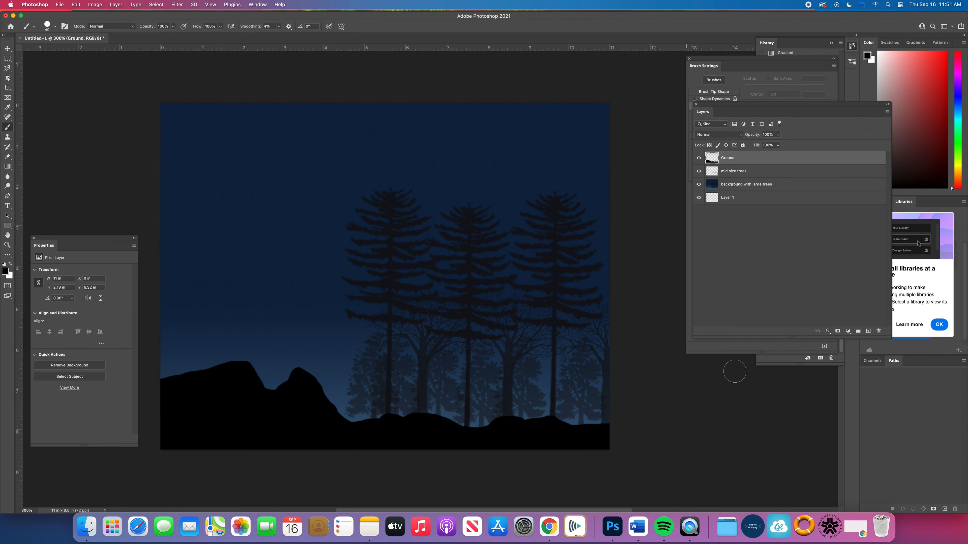
Add a new layer named Moon above the Ground layer.
{"action": "left_click", "coordinate": [869, 331], "text": "alt"}
{"action": "type", "text": "Moon"}
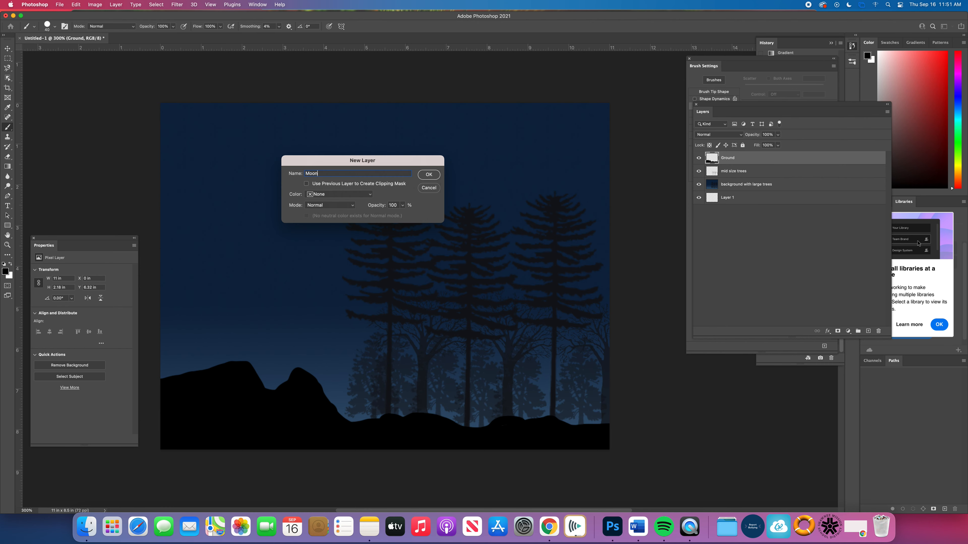
{"action": "key", "text": "Return"}
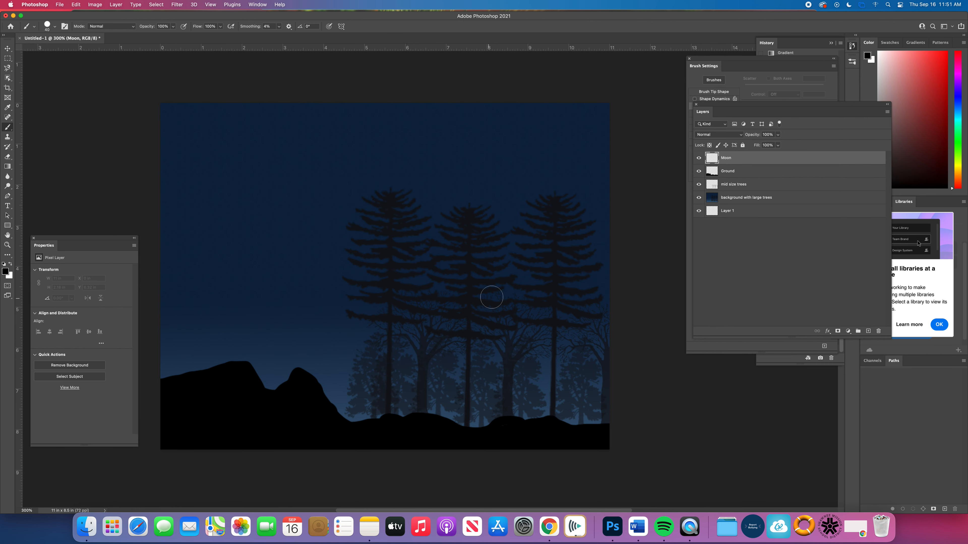
Stamp a white full moon in the upper-left sky with the recent 188 px moon brush, undoing the first placement.
{"action": "left_click", "coordinate": [11, 264]}
{"action": "left_click", "coordinate": [55, 27]}
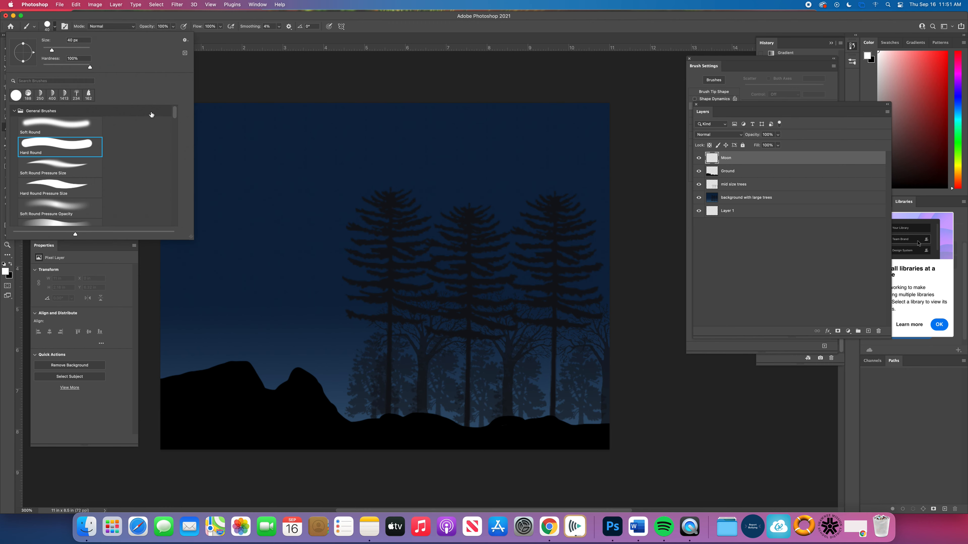
{"action": "left_click", "coordinate": [29, 96]}
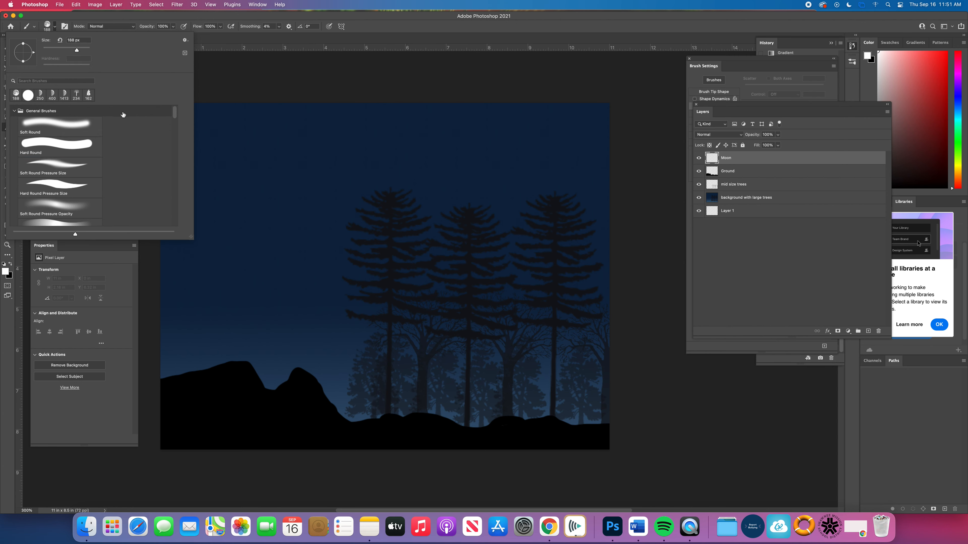
{"action": "left_click", "coordinate": [249, 193]}
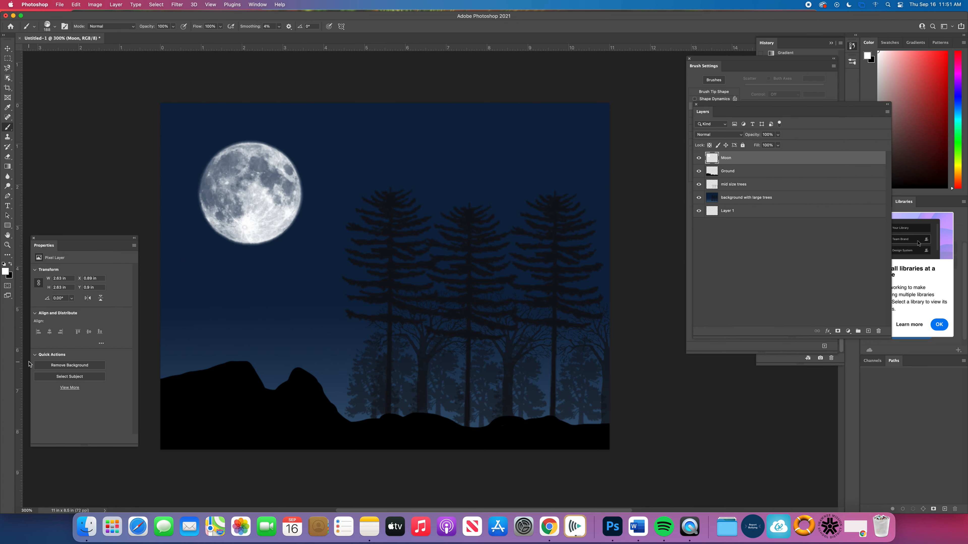
{"action": "key", "text": "super+z"}
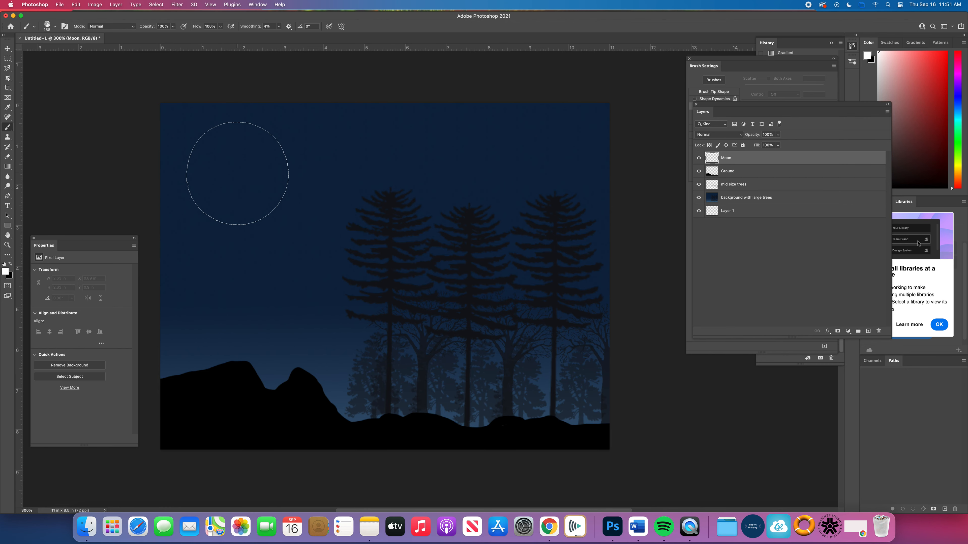
{"action": "left_click", "coordinate": [237, 174]}
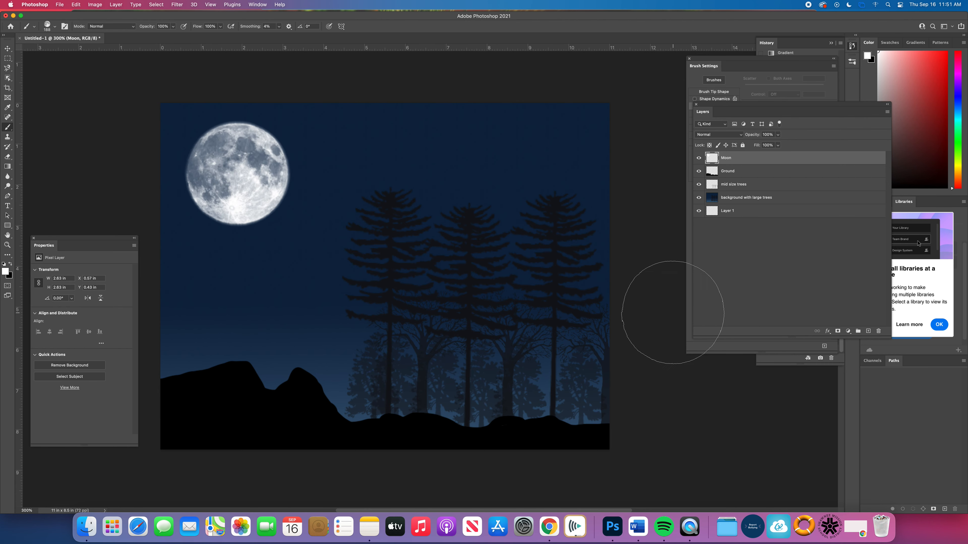
Rotate the moon with Free Transform so its brightest area faces the upper left.
{"action": "key", "text": "super+t"}
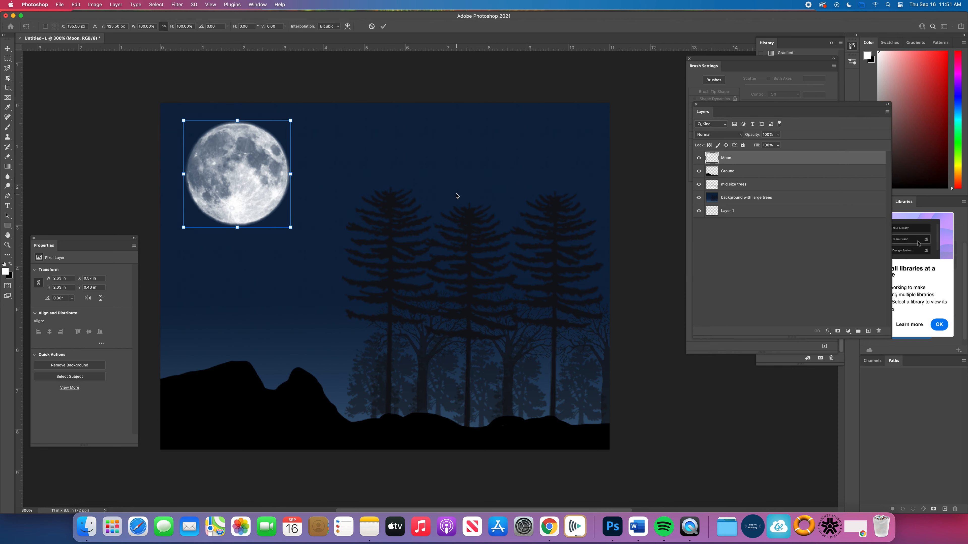
{"action": "left_click_drag", "start_coordinate": [306, 240], "coordinate": [113, 161]}
{"action": "key", "text": "Return"}
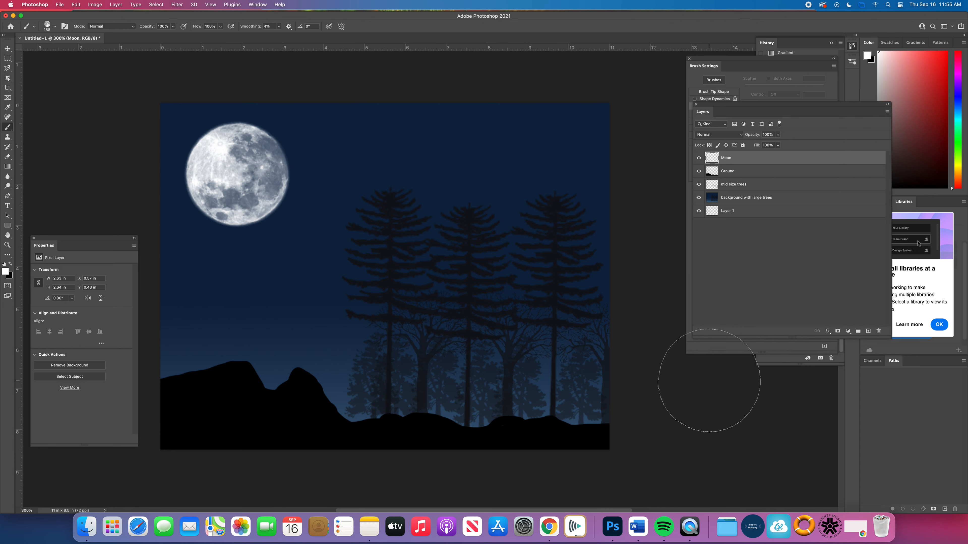
Open the Moon layer's blending options and preview an Outer Glow by toggling the effect off and on.
{"action": "left_click_drag", "start_coordinate": [733, 108], "coordinate": [565, 69]}
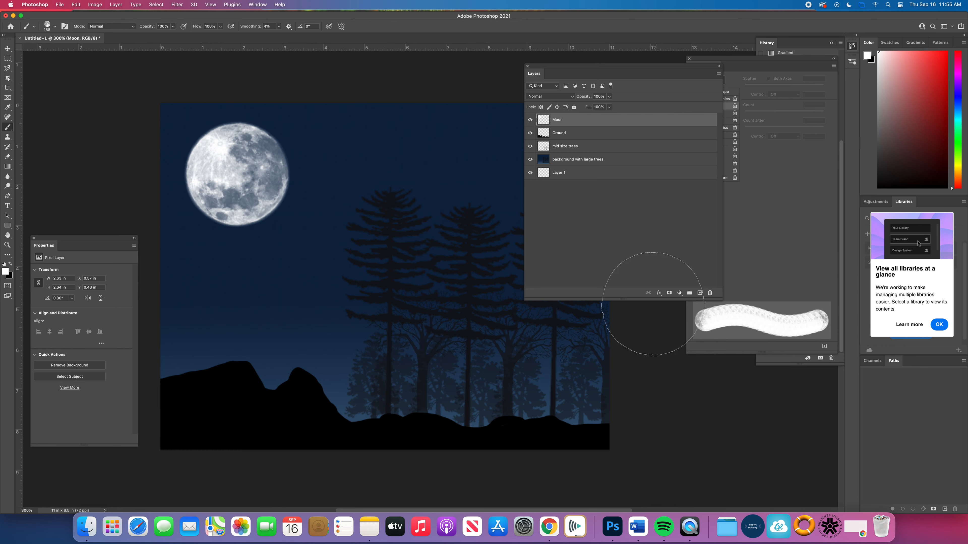
{"action": "left_click", "coordinate": [659, 293]}
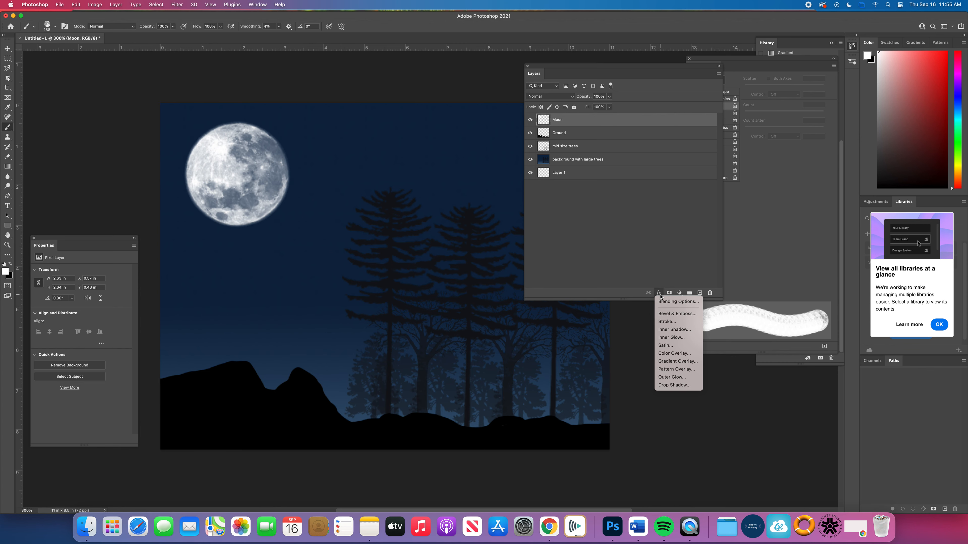
{"action": "left_click", "coordinate": [675, 302]}
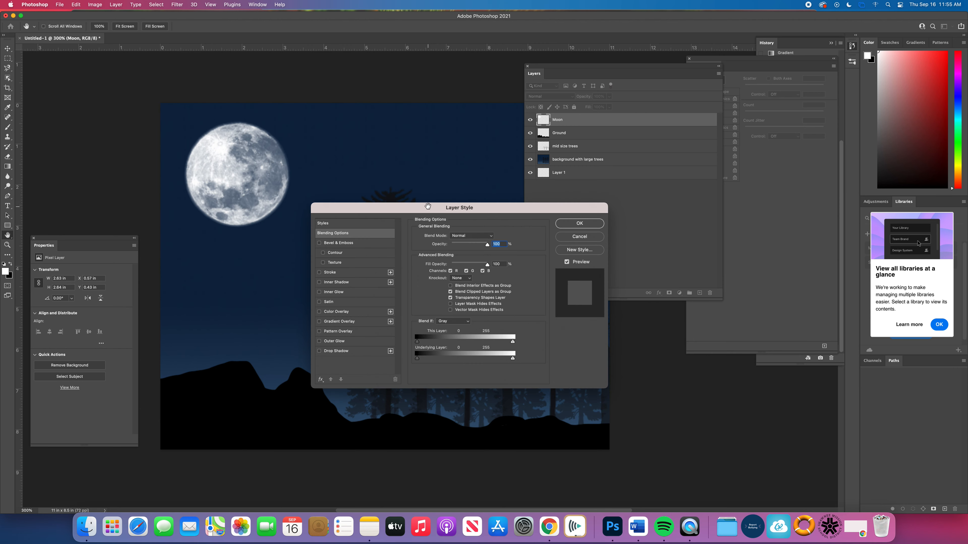
{"action": "left_click_drag", "start_coordinate": [424, 207], "coordinate": [453, 213]}
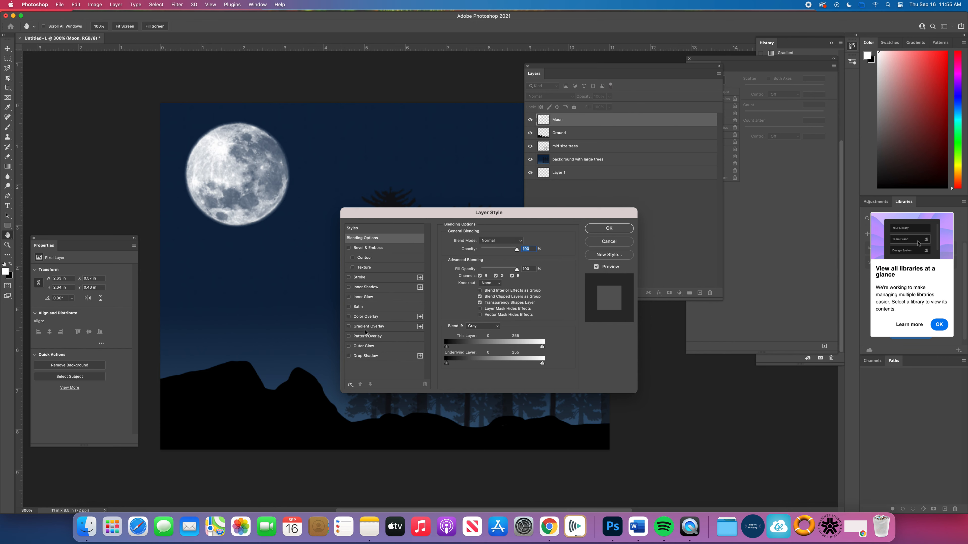
{"action": "left_click", "coordinate": [364, 346]}
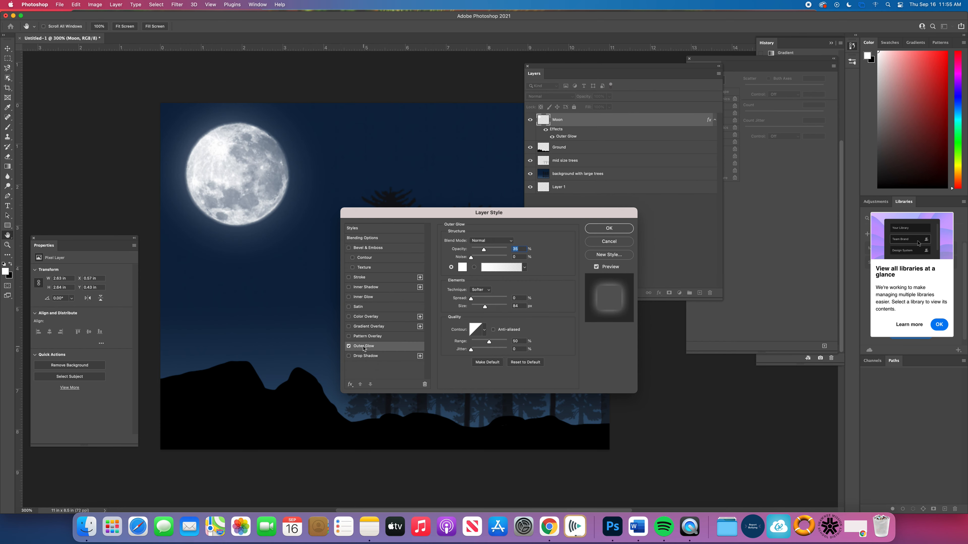
{"action": "left_click", "coordinate": [349, 346]}
{"action": "left_click", "coordinate": [349, 346]}
{"action": "left_click", "coordinate": [350, 346]}
{"action": "left_click", "coordinate": [362, 348]}
Try a red ff0000 colour for the moon's outer glow, and cancel the layer style changes.
{"action": "left_click", "coordinate": [464, 268]}
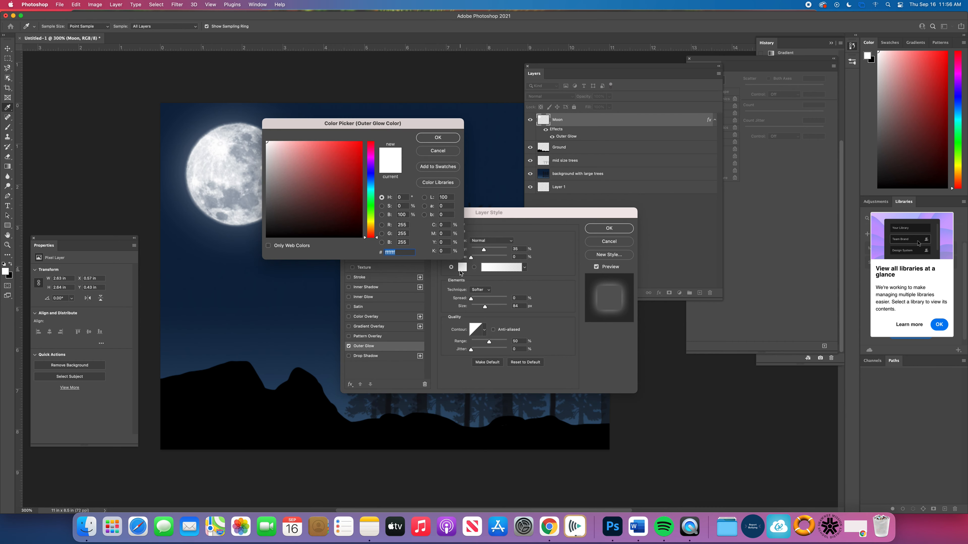
{"action": "left_click", "coordinate": [361, 143]}
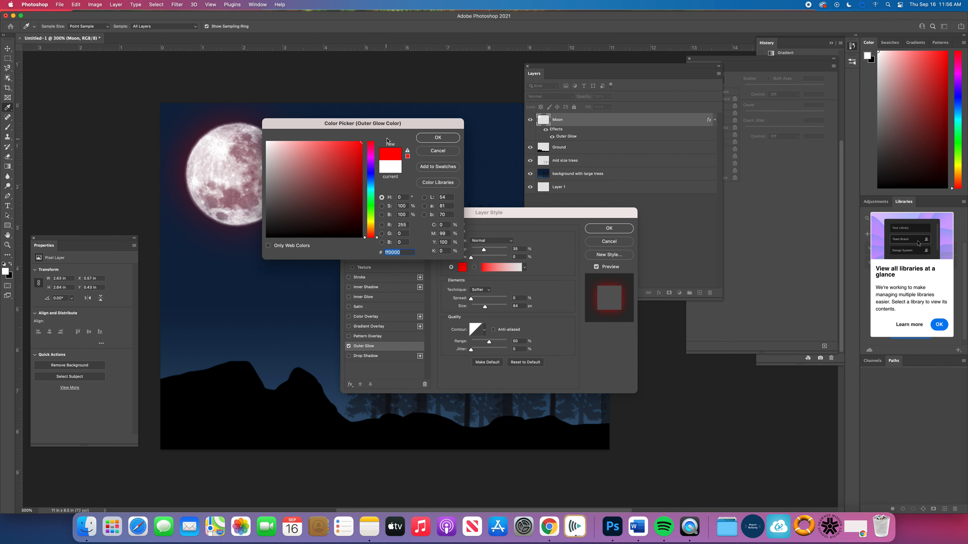
{"action": "left_click_drag", "start_coordinate": [396, 126], "coordinate": [455, 95]}
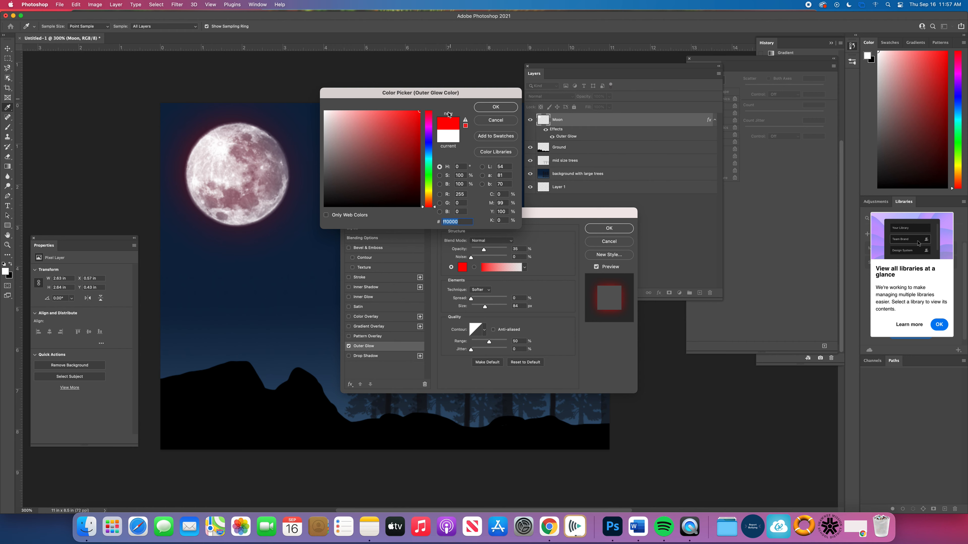
{"action": "left_click", "coordinate": [484, 107]}
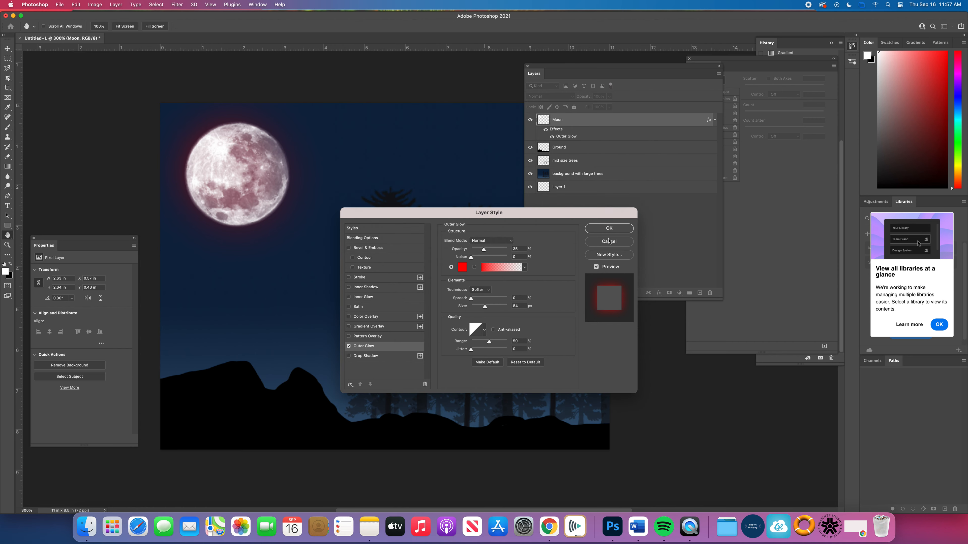
{"action": "left_click", "coordinate": [609, 241]}
Open the blending options of the Moon layer and shift the Layer Style dialog slightly down.
{"action": "left_click", "coordinate": [659, 292]}
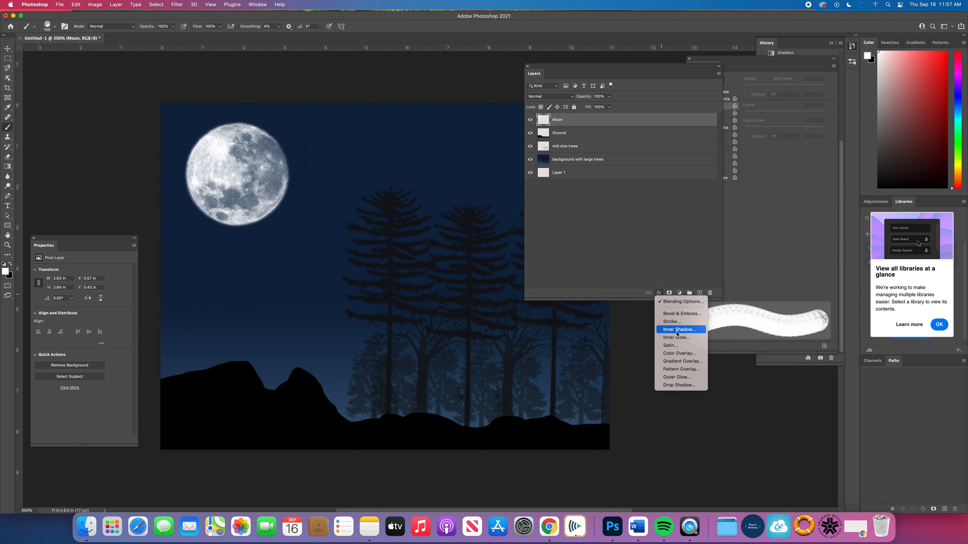
{"action": "left_click", "coordinate": [679, 302]}
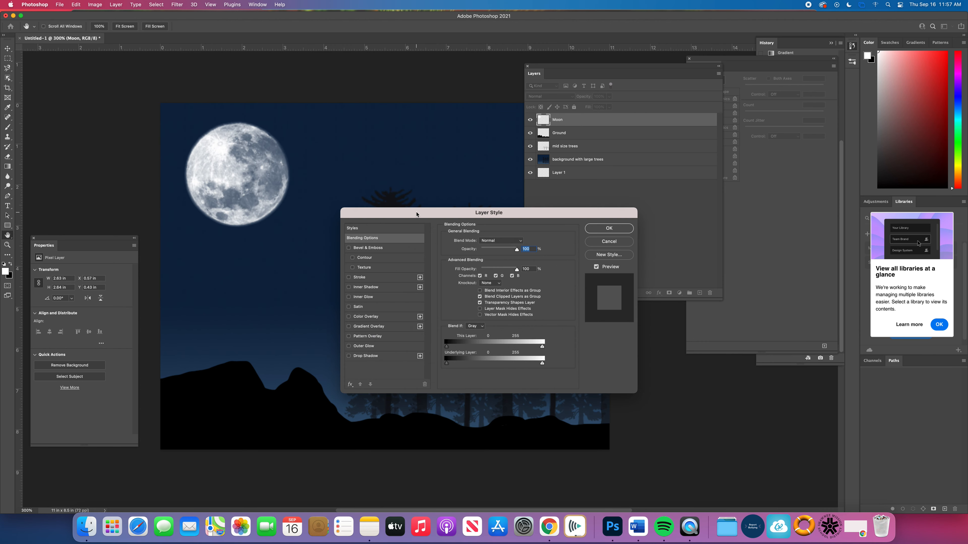
{"action": "left_click_drag", "start_coordinate": [419, 215], "coordinate": [423, 228]}
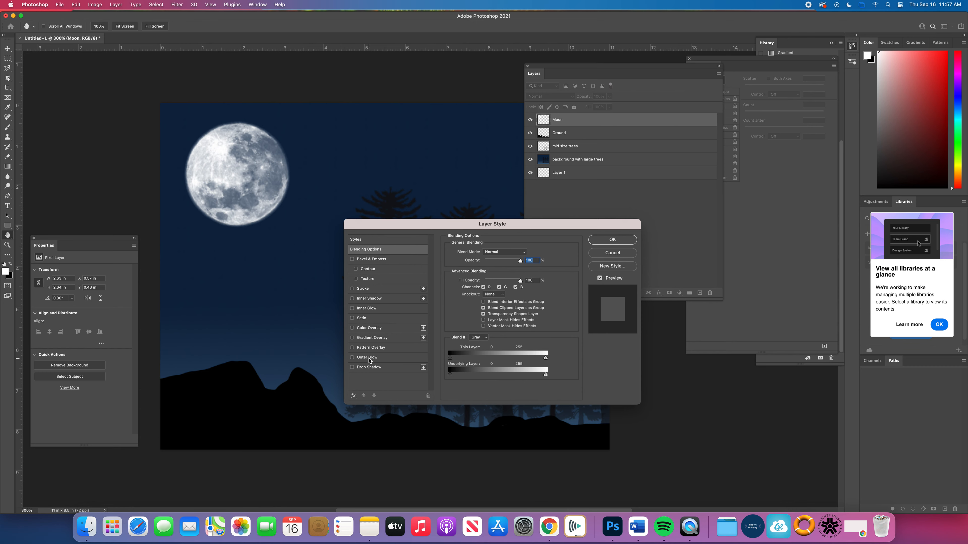
Try a dark red 190505 Color Overlay on the moon, cancel the colour choice and disable the overlay.
{"action": "left_click", "coordinate": [366, 329]}
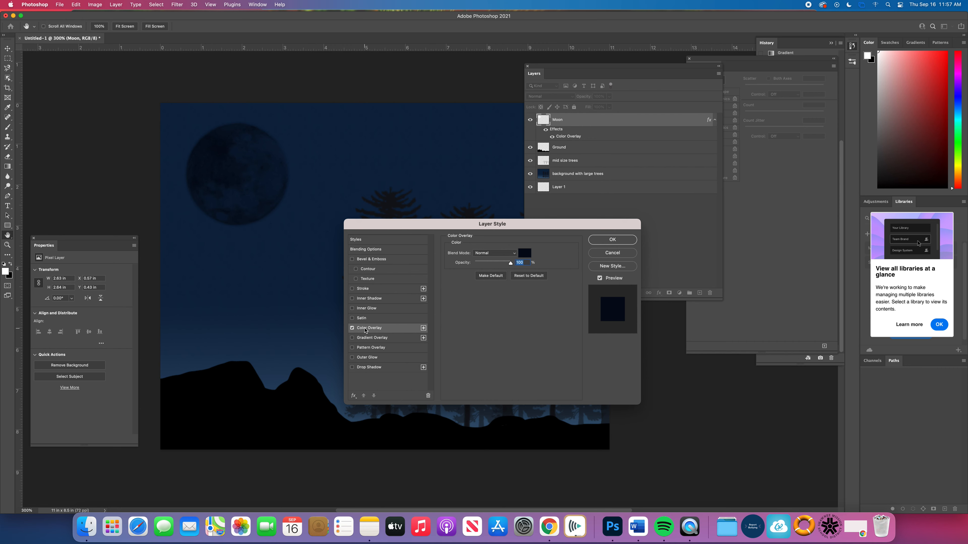
{"action": "left_click", "coordinate": [525, 253]}
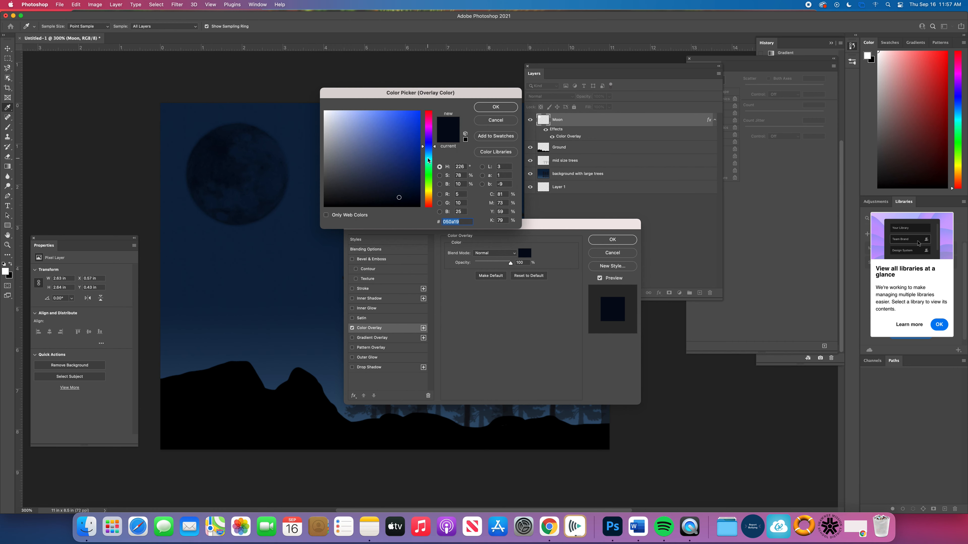
{"action": "left_click", "coordinate": [432, 111]}
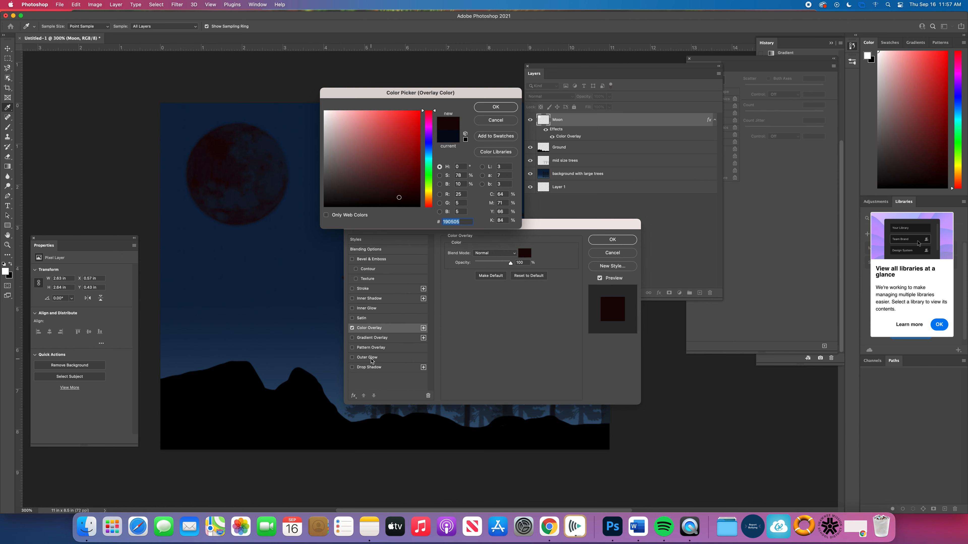
{"action": "left_click", "coordinate": [495, 121]}
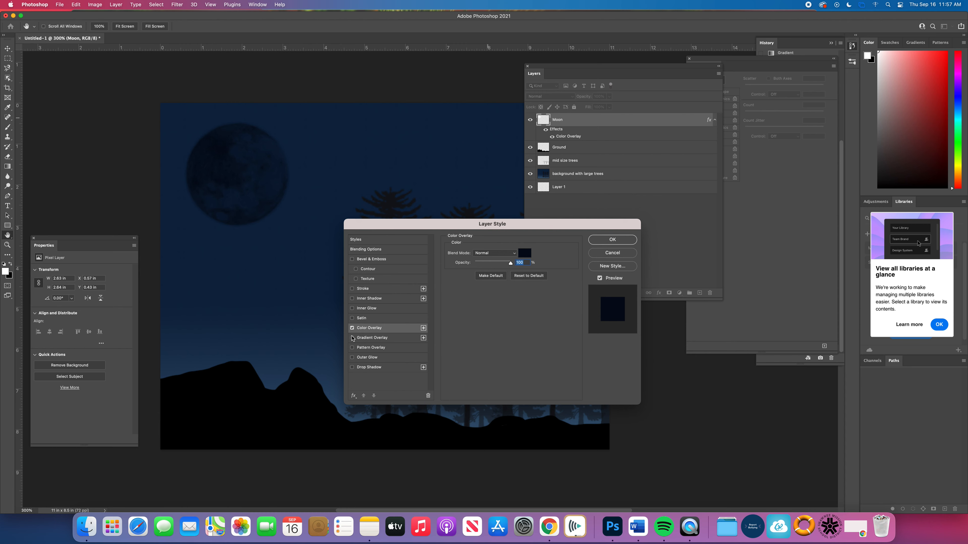
{"action": "left_click", "coordinate": [352, 328]}
Apply a white Outer Glow to the Moon layer, and reopen its blending options for a brief review.
{"action": "left_click", "coordinate": [368, 357]}
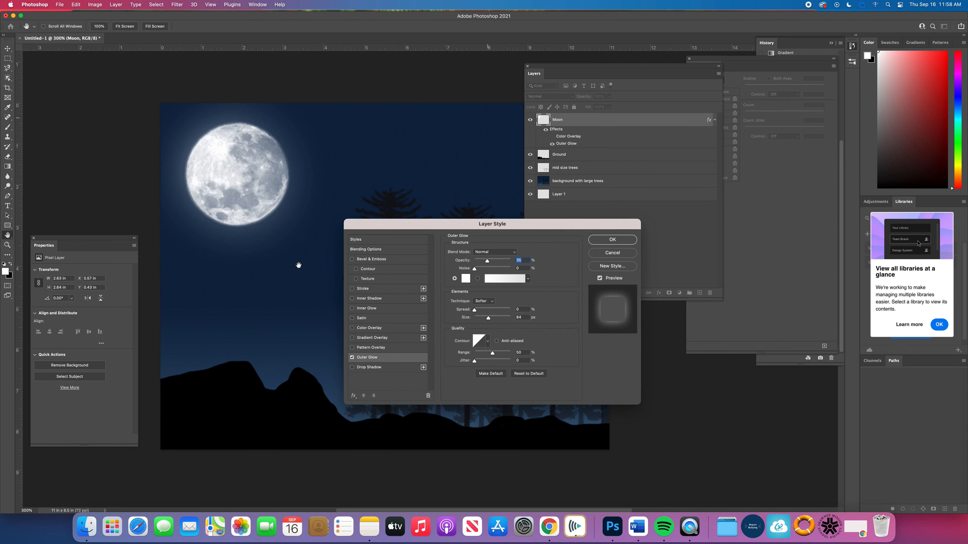
{"action": "key", "text": "Return"}
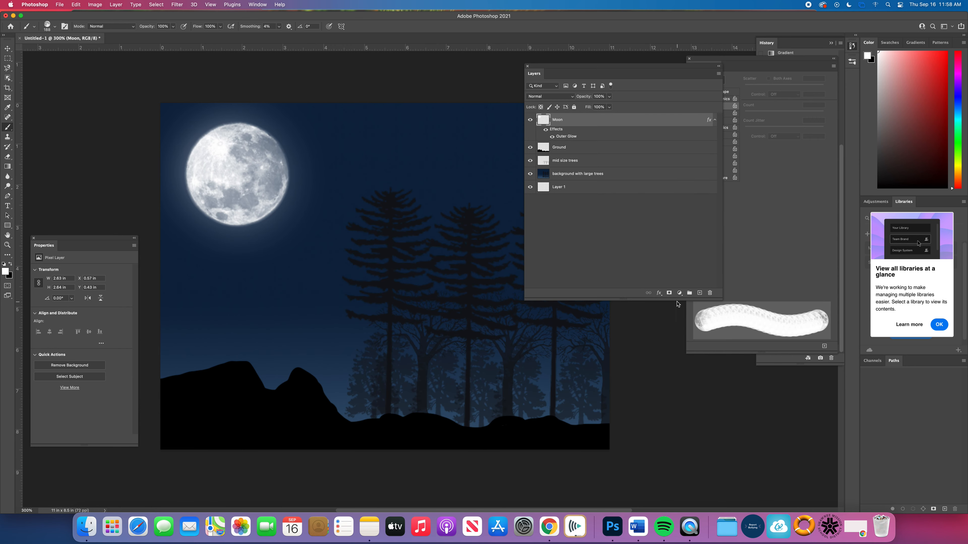
{"action": "left_click", "coordinate": [659, 293]}
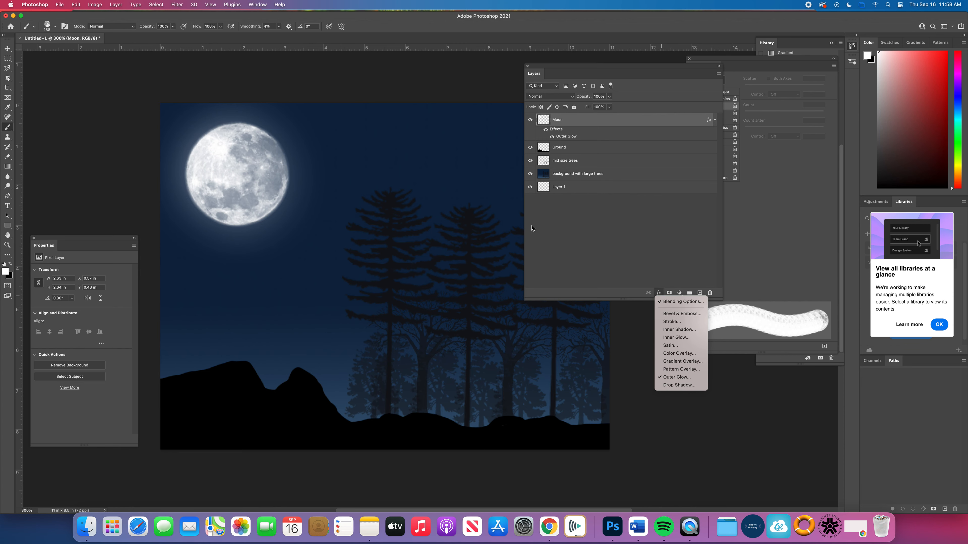
{"action": "left_click", "coordinate": [682, 302]}
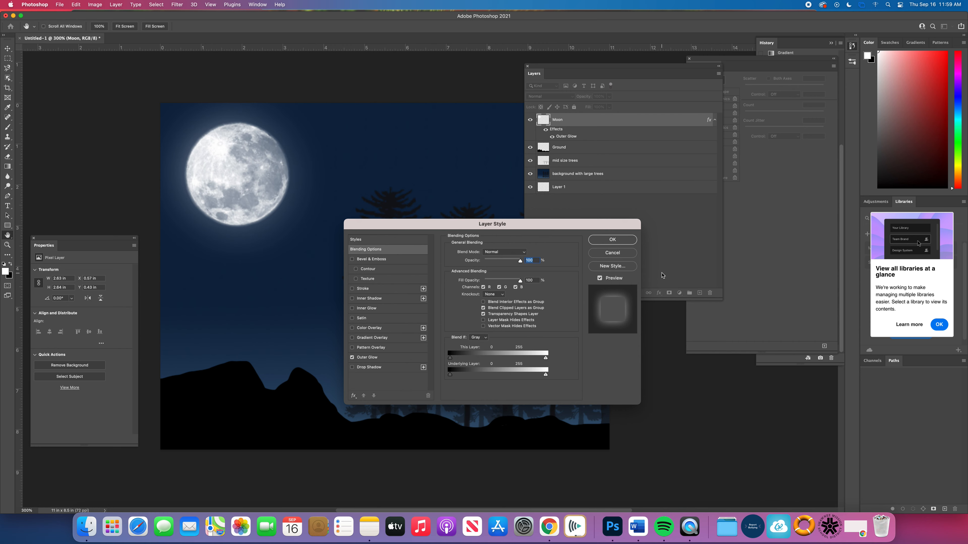
{"action": "left_click", "coordinate": [612, 240]}
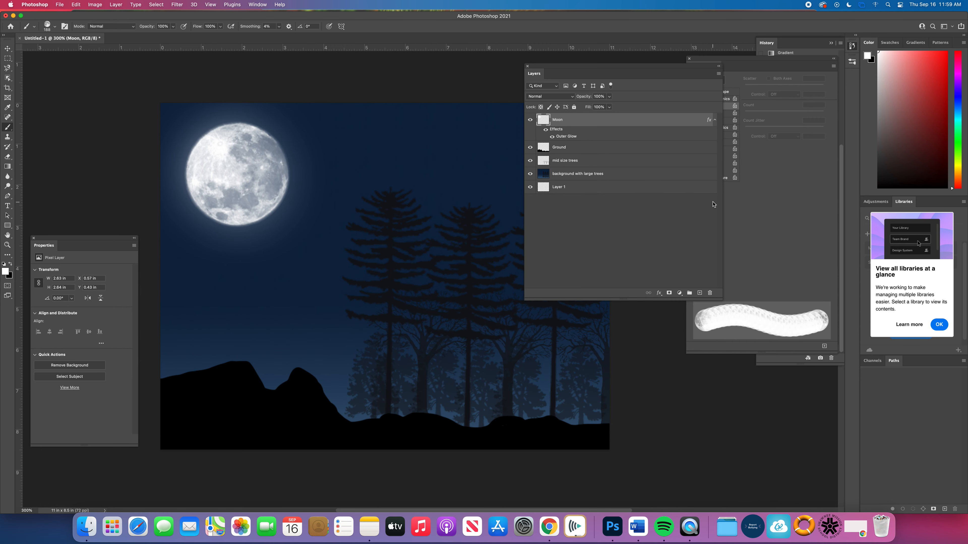
Display the layer style presets and expand the Basics and Fur groups, moving the layer list aside and enlarging the preset list.
{"action": "left_click_drag", "start_coordinate": [678, 66], "coordinate": [635, 72]}
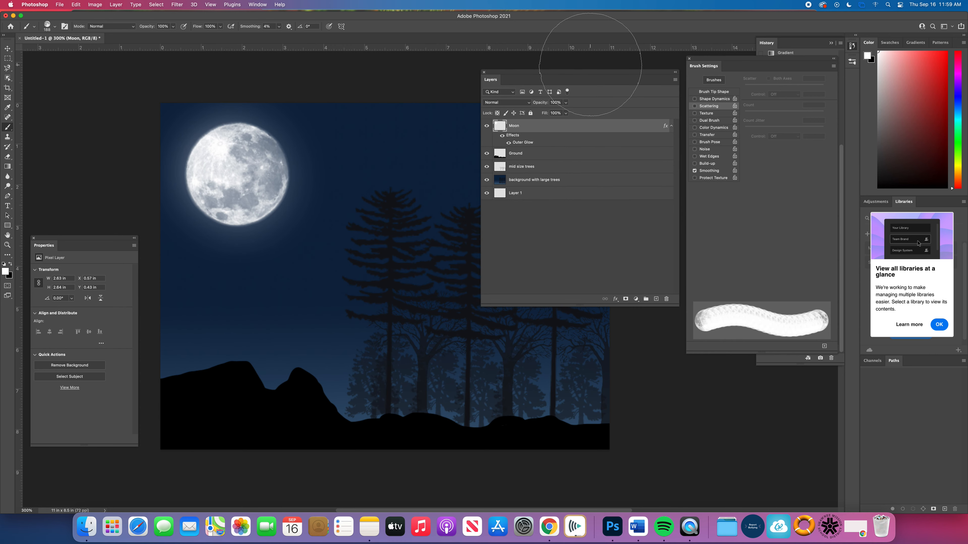
{"action": "left_click", "coordinate": [262, 6]}
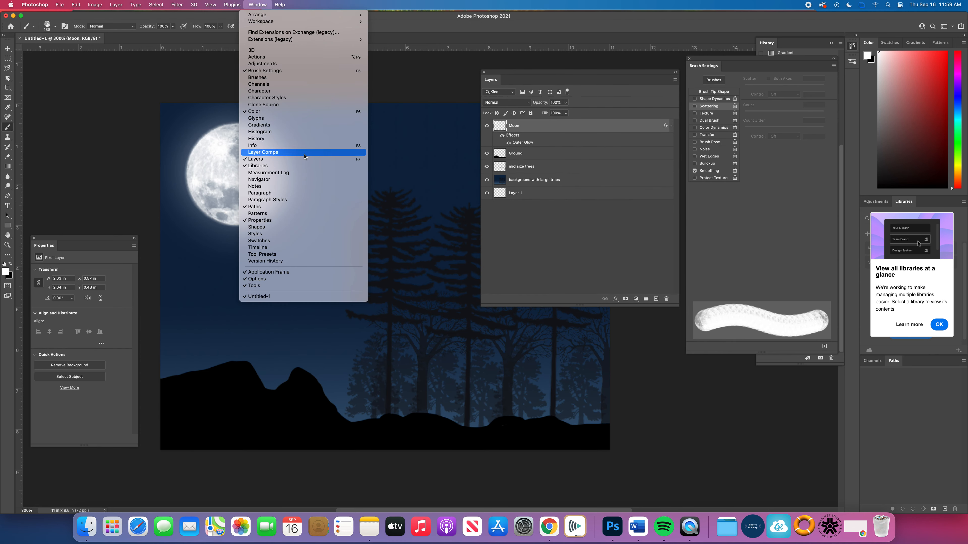
{"action": "left_click", "coordinate": [276, 235]}
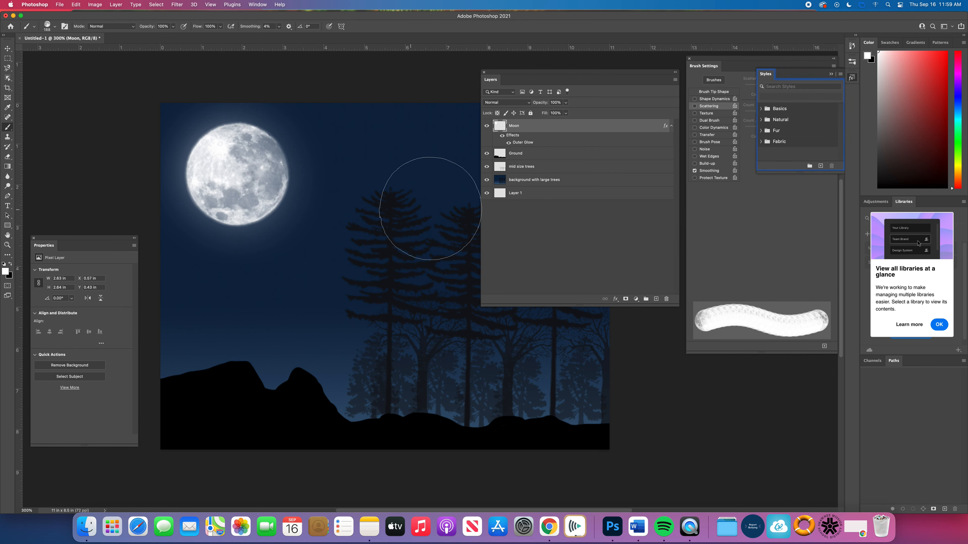
{"action": "left_click", "coordinate": [761, 108]}
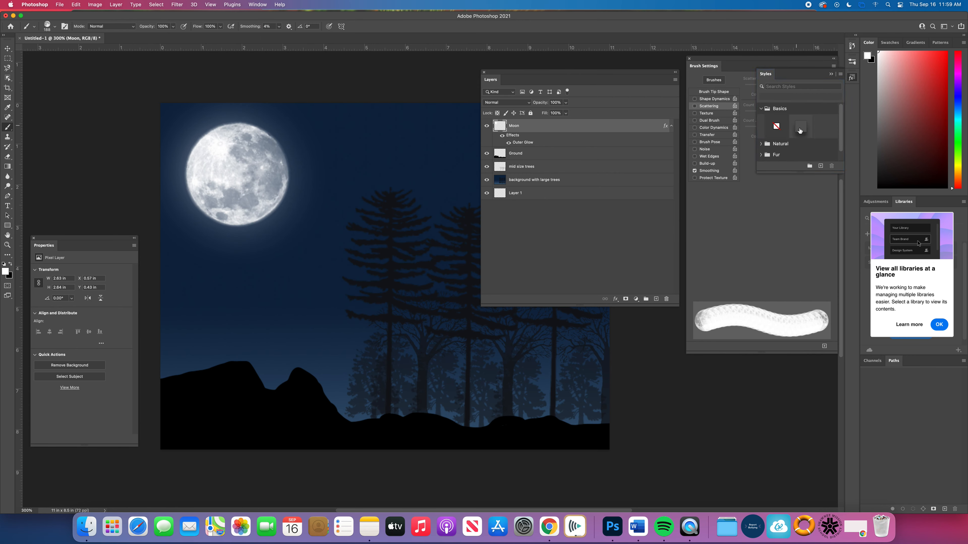
{"action": "left_click_drag", "start_coordinate": [836, 174], "coordinate": [836, 269]}
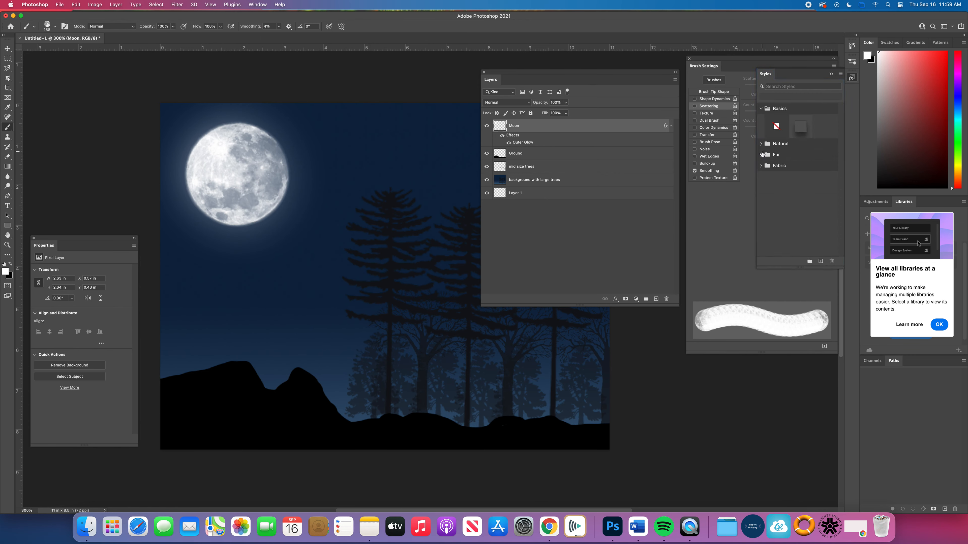
{"action": "left_click", "coordinate": [762, 156]}
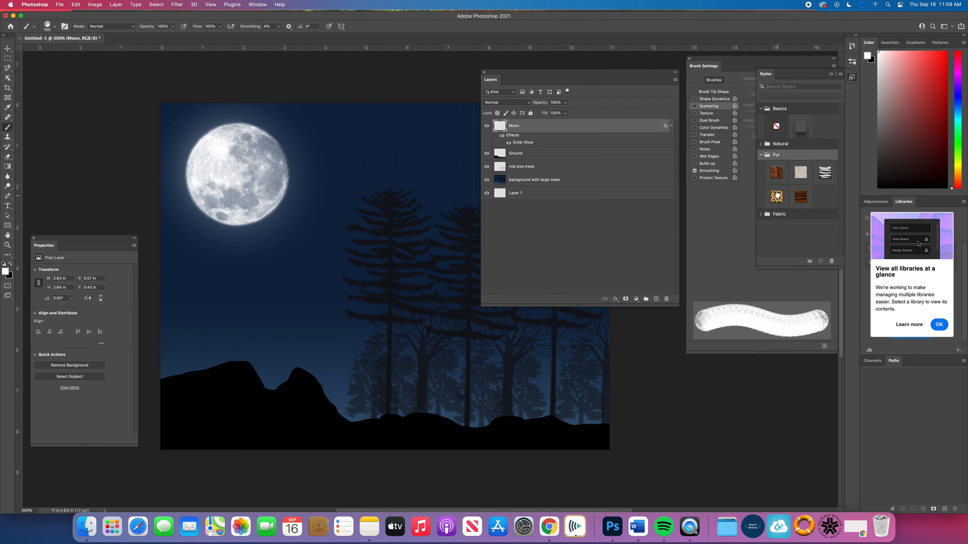
Try the Fur style presets on the Moon layer one after another, starting with Cheetah.
{"action": "left_click", "coordinate": [777, 196]}
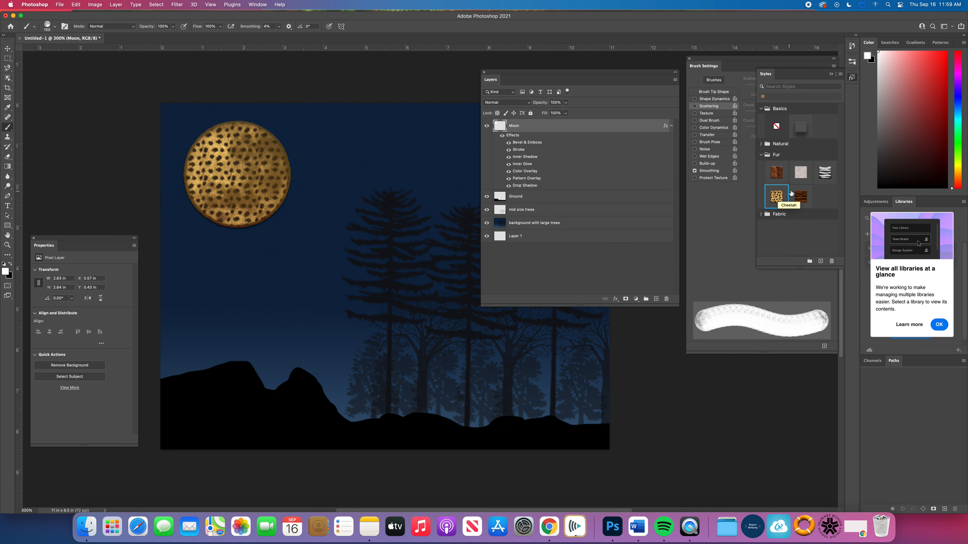
{"action": "left_click", "coordinate": [825, 173]}
{"action": "left_click", "coordinate": [776, 172]}
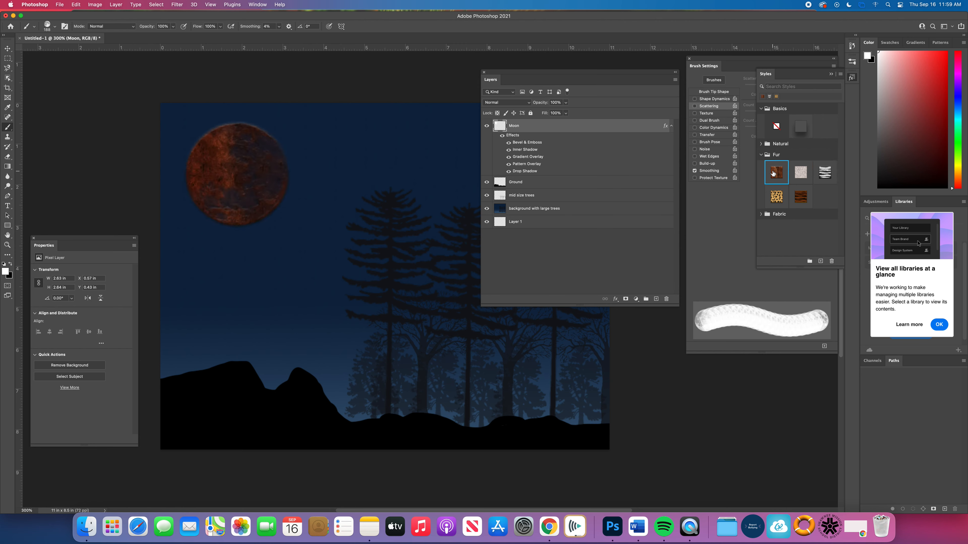
{"action": "left_click", "coordinate": [800, 200]}
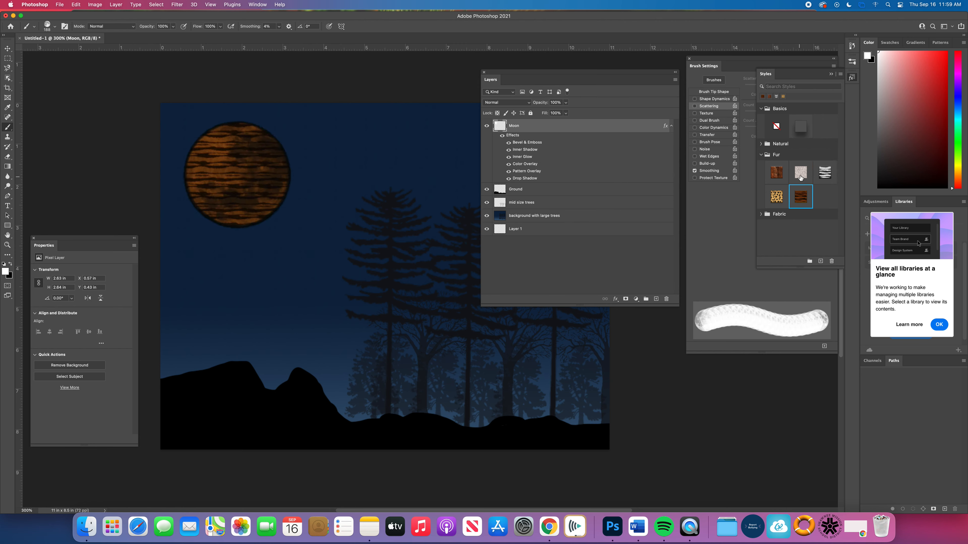
{"action": "left_click", "coordinate": [801, 173]}
Expand the Natural group and try several of its presets plus the striped black-and-white fur on the moon.
{"action": "left_click", "coordinate": [763, 145]}
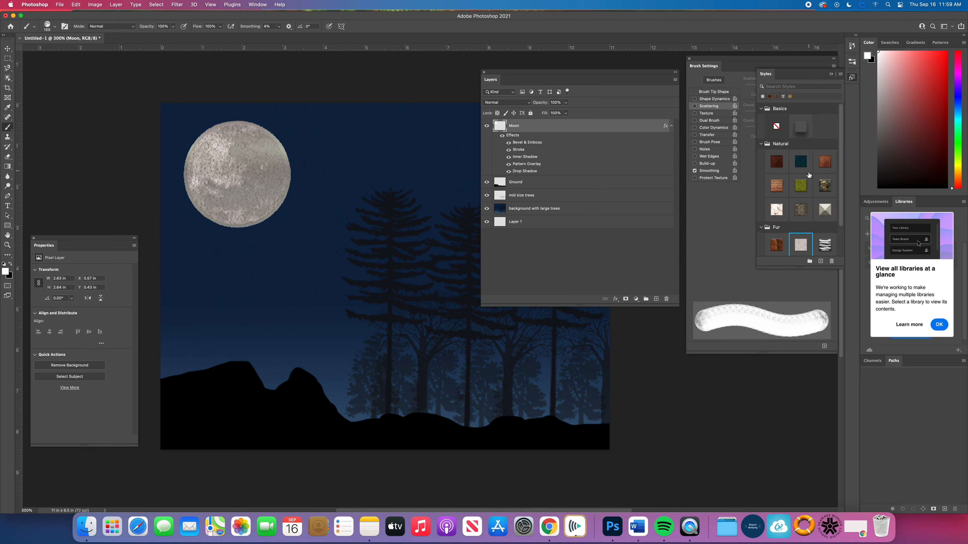
{"action": "left_click", "coordinate": [800, 209]}
{"action": "left_click", "coordinate": [776, 211]}
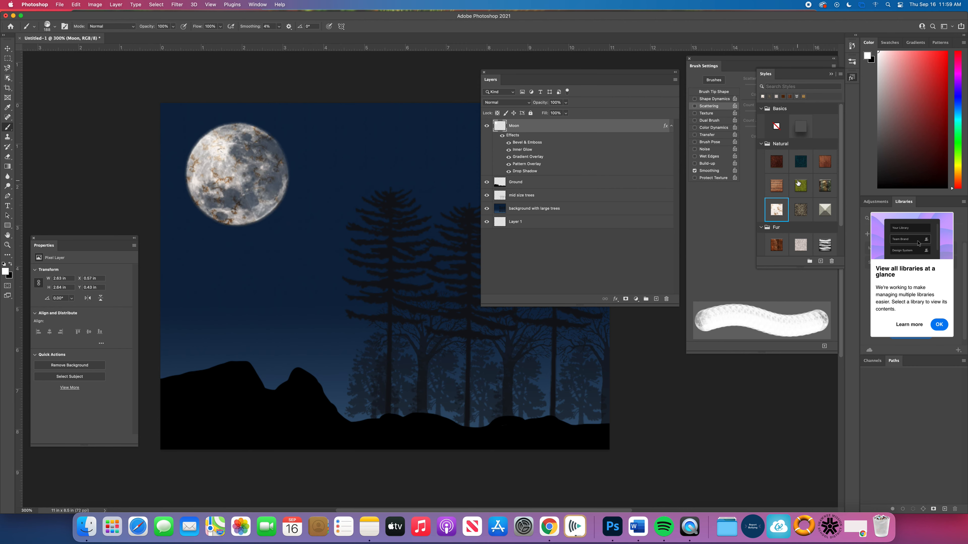
{"action": "left_click", "coordinate": [800, 185]}
{"action": "left_click", "coordinate": [821, 210]}
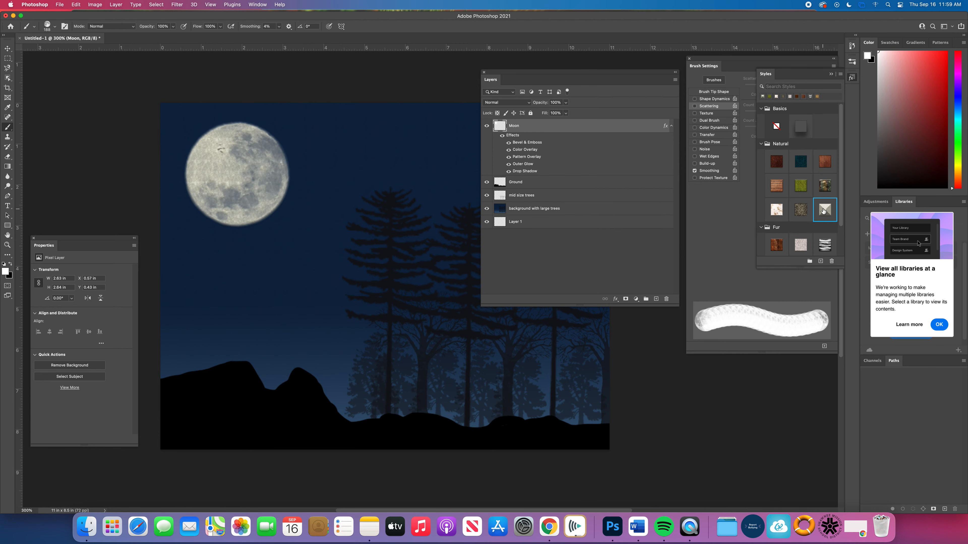
{"action": "left_click", "coordinate": [825, 242]}
{"action": "left_click", "coordinate": [822, 164]}
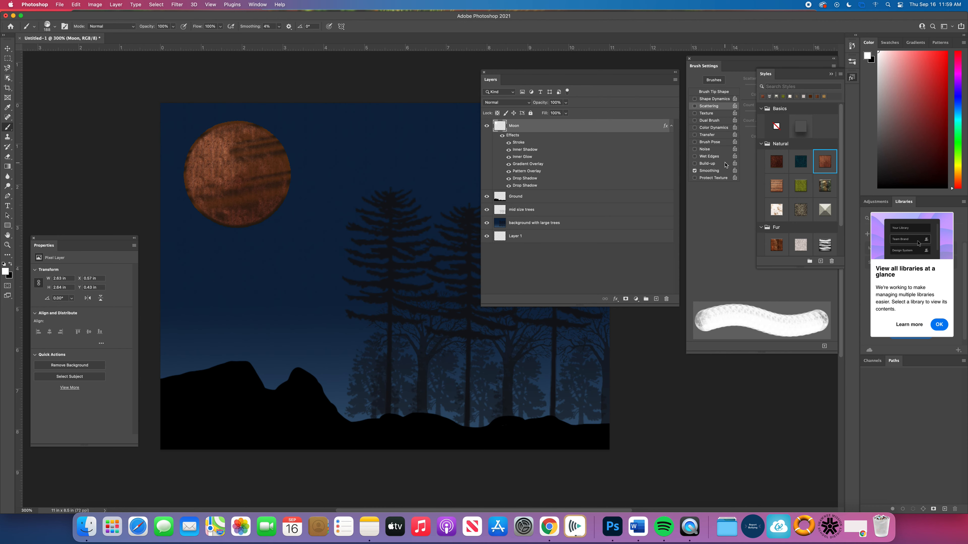
Revert the document history to the Layer Style state, undoing all the applied style presets on the moon.
{"action": "scroll", "coordinate": [684, 141], "scroll_direction": "up", "scroll_amount": 5}
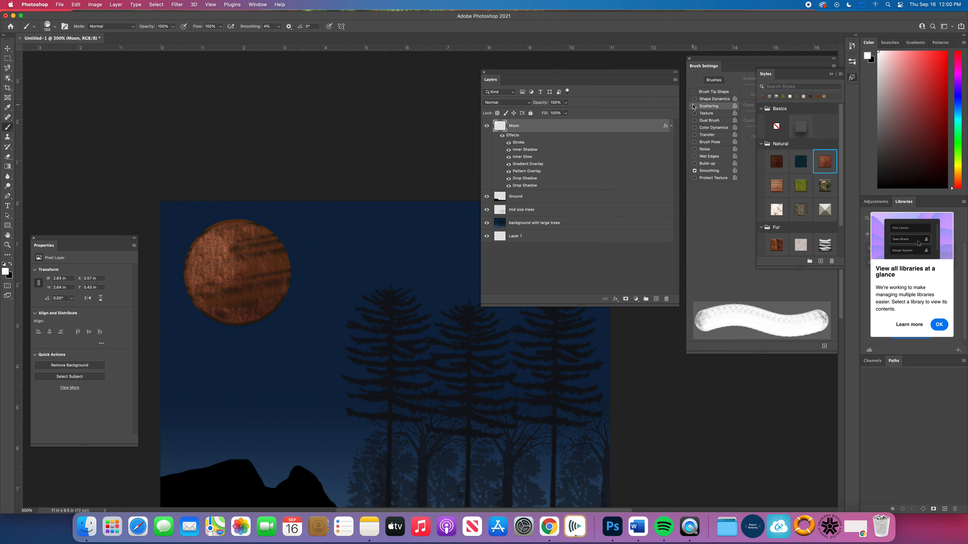
{"action": "left_click", "coordinate": [261, 5]}
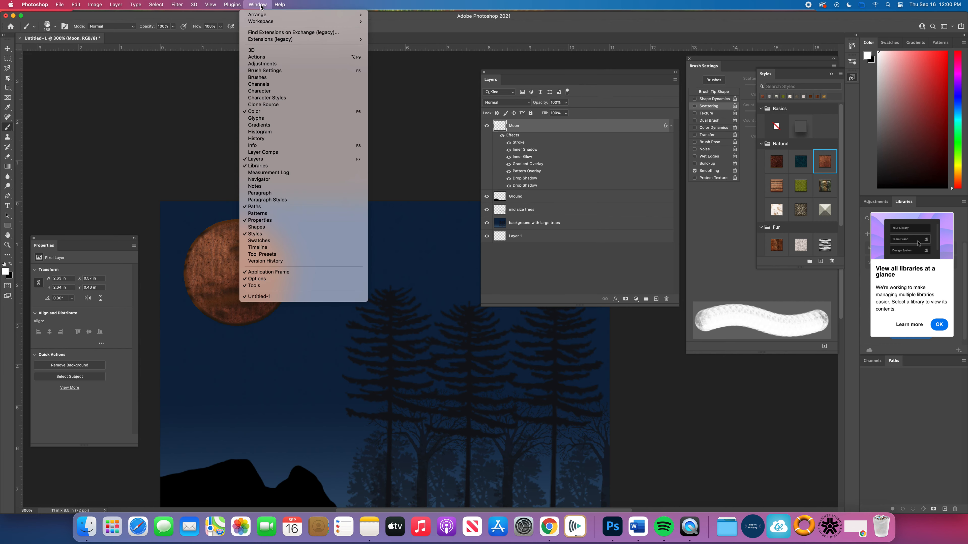
{"action": "left_click", "coordinate": [256, 138]}
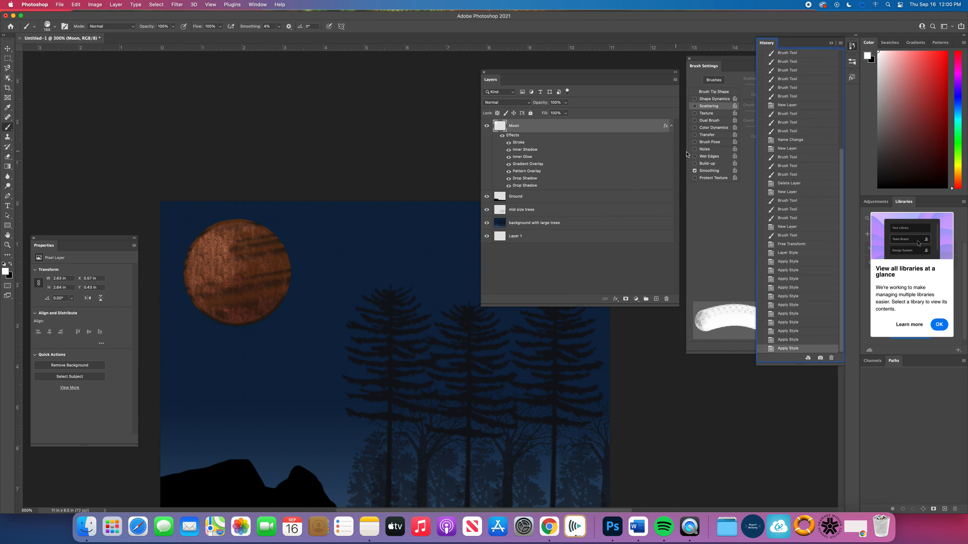
{"action": "left_click", "coordinate": [786, 246]}
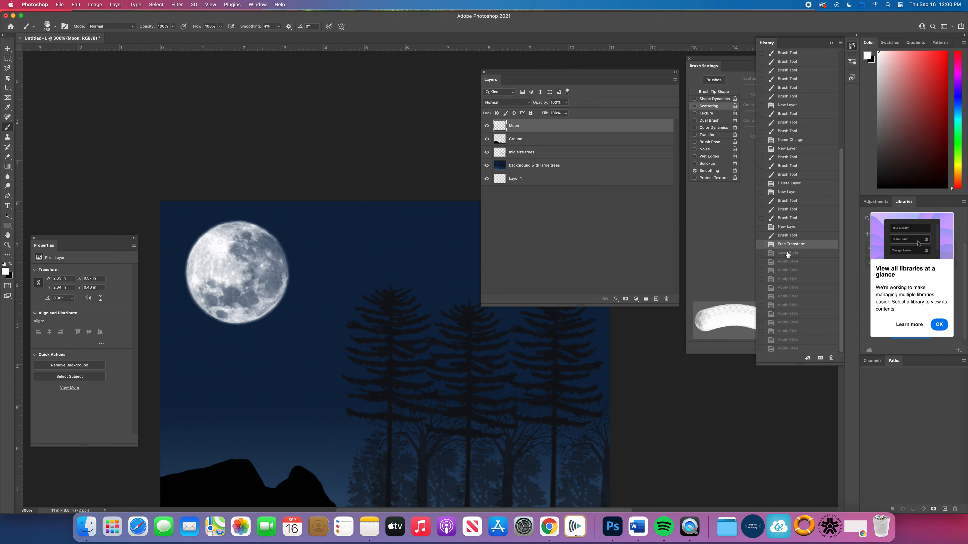
{"action": "left_click", "coordinate": [787, 253]}
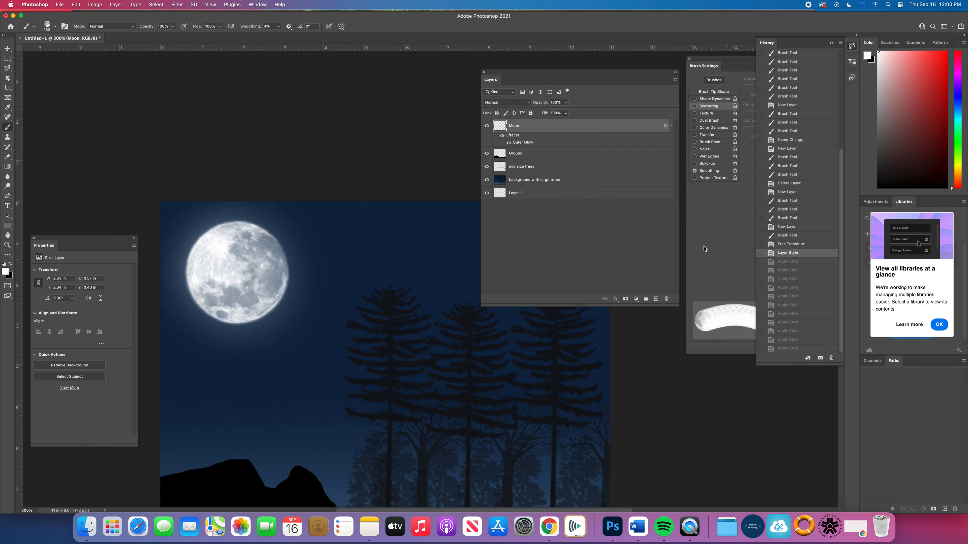
Create a new layer named Stars above the Moon layer, and move the layer list clear of the artwork.
{"action": "left_click", "coordinate": [583, 212]}
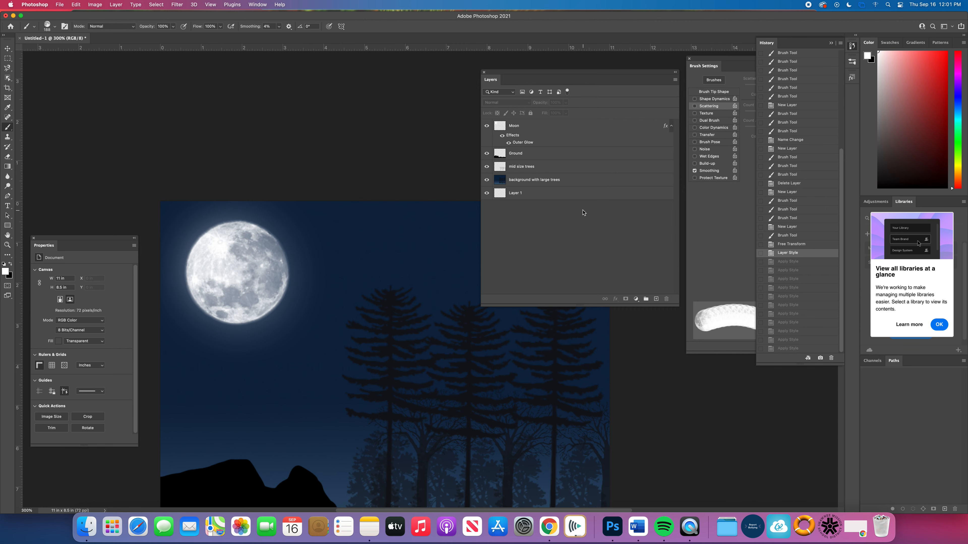
{"action": "left_click", "coordinate": [551, 126]}
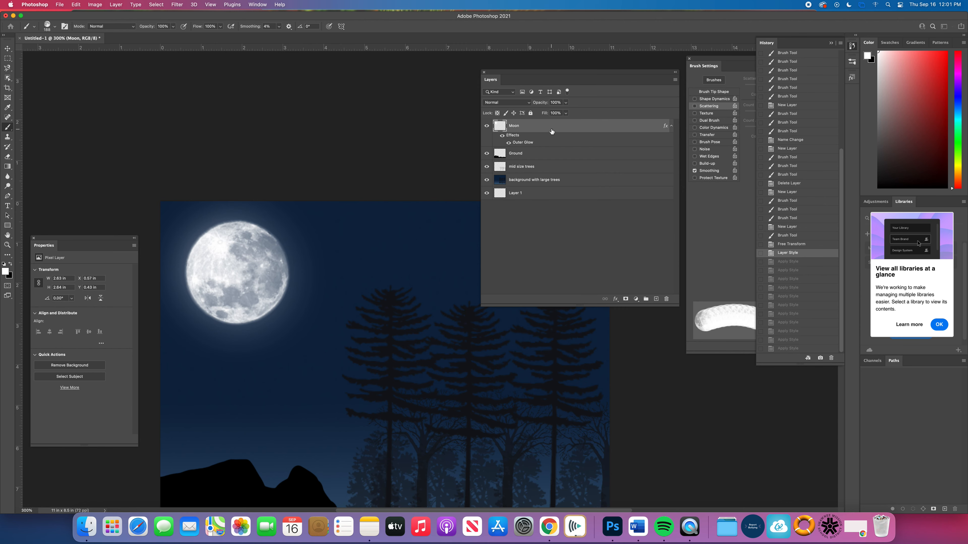
{"action": "key", "text": "super+shift+n"}
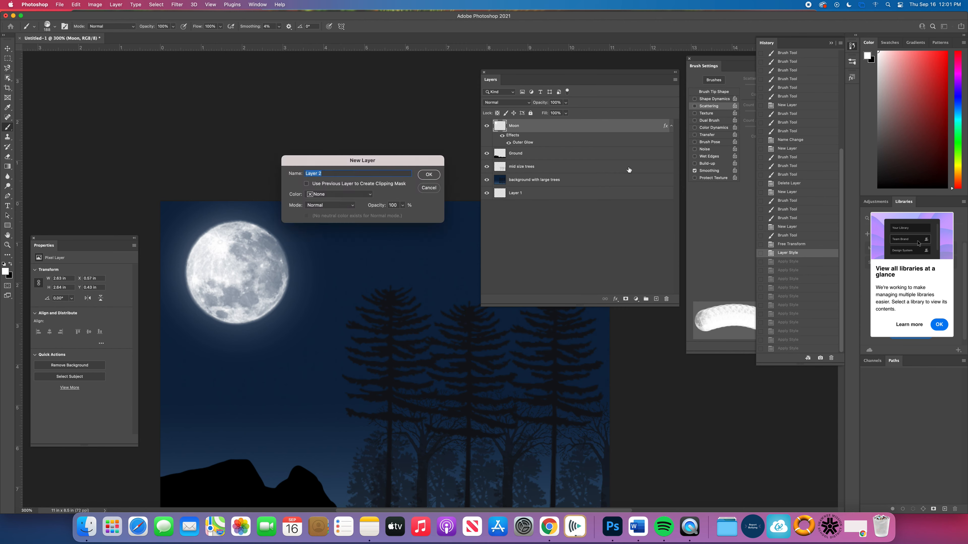
{"action": "type", "text": "Stars"}
{"action": "left_click", "coordinate": [426, 176]}
{"action": "left_click_drag", "start_coordinate": [533, 77], "coordinate": [673, 247]}
{"action": "scroll", "coordinate": [532, 246], "scroll_direction": "down", "scroll_amount": 10}
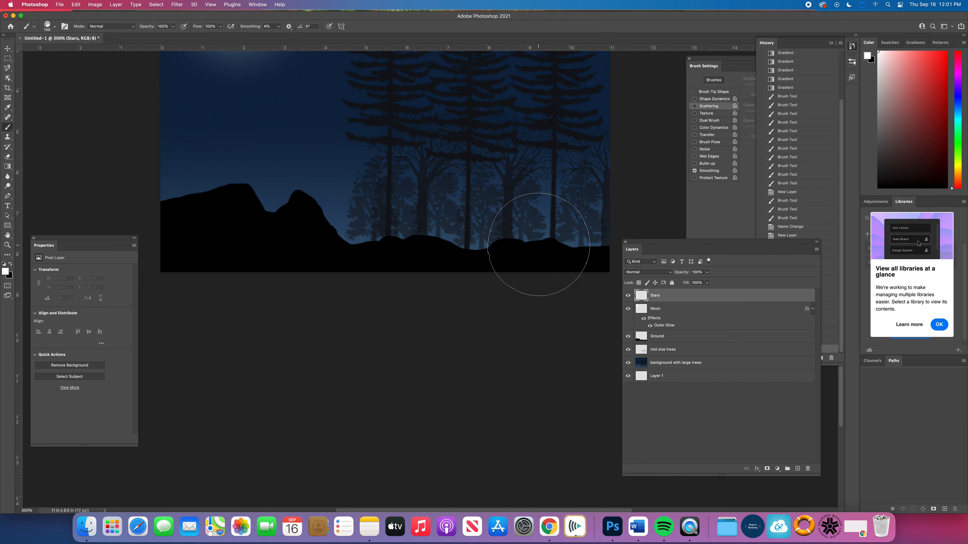
{"action": "scroll", "coordinate": [538, 246], "scroll_direction": "up", "scroll_amount": 5}
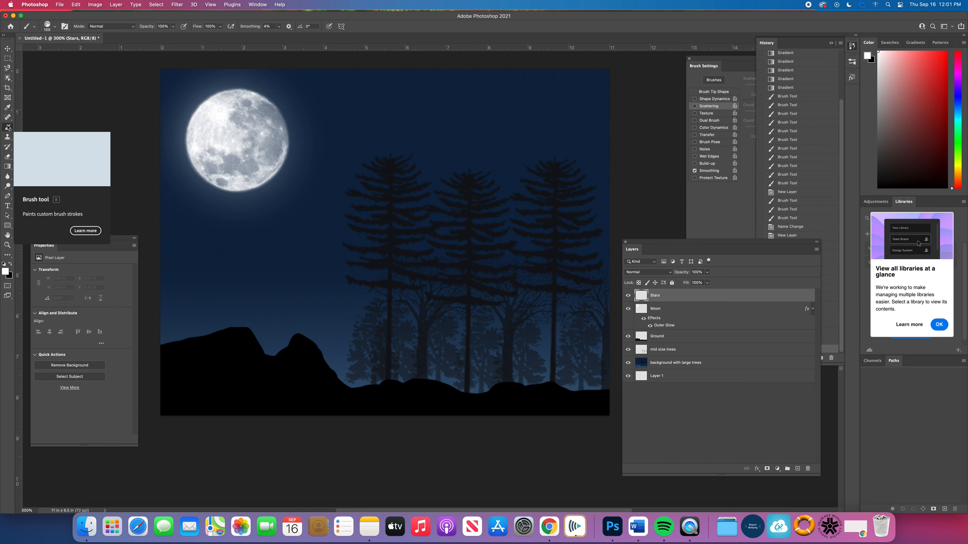
Try the last star brush of the seishido.biz_starshine set with one star in the sky above the trees, and undo it.
{"action": "left_click", "coordinate": [56, 27]}
{"action": "left_click_drag", "start_coordinate": [175, 115], "coordinate": [174, 136]}
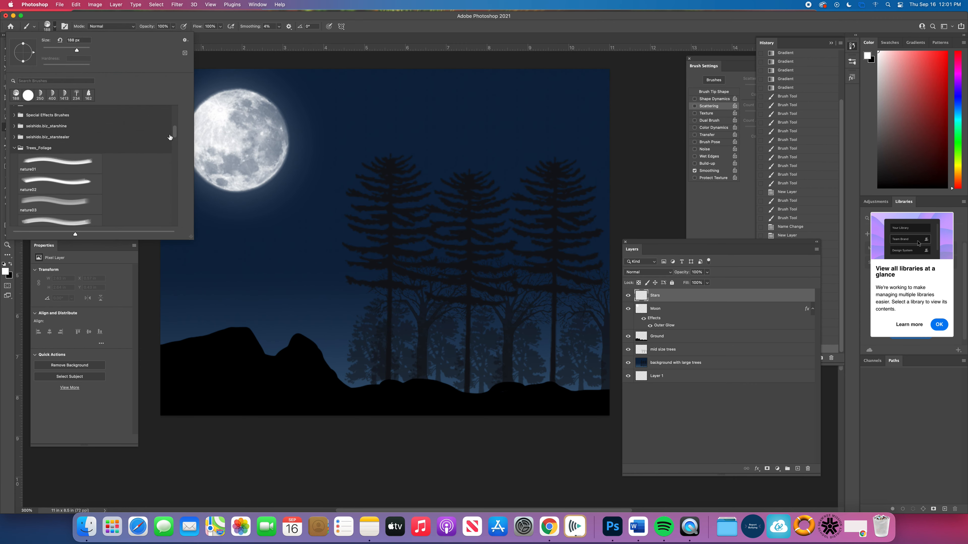
{"action": "left_click", "coordinate": [13, 126]}
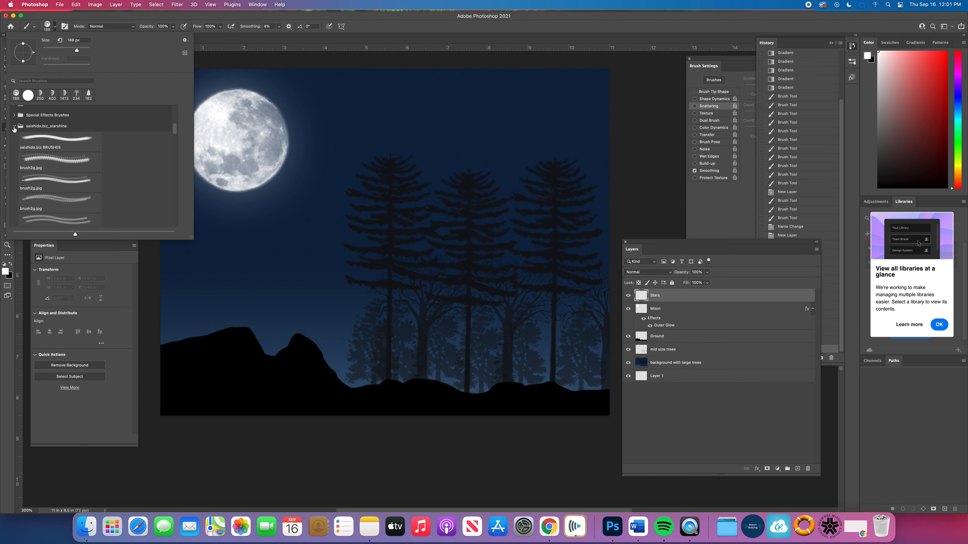
{"action": "left_click_drag", "start_coordinate": [174, 131], "coordinate": [173, 139]}
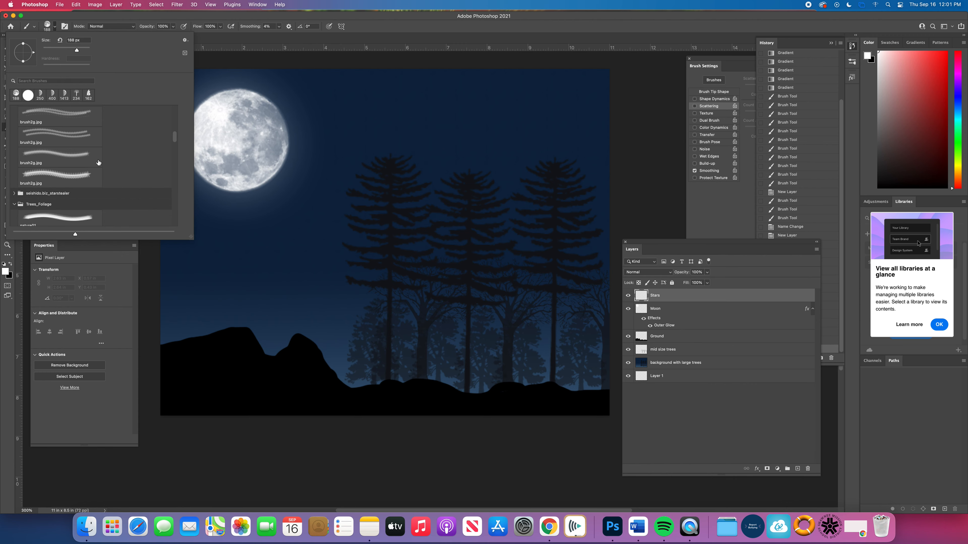
{"action": "left_click", "coordinate": [71, 176]}
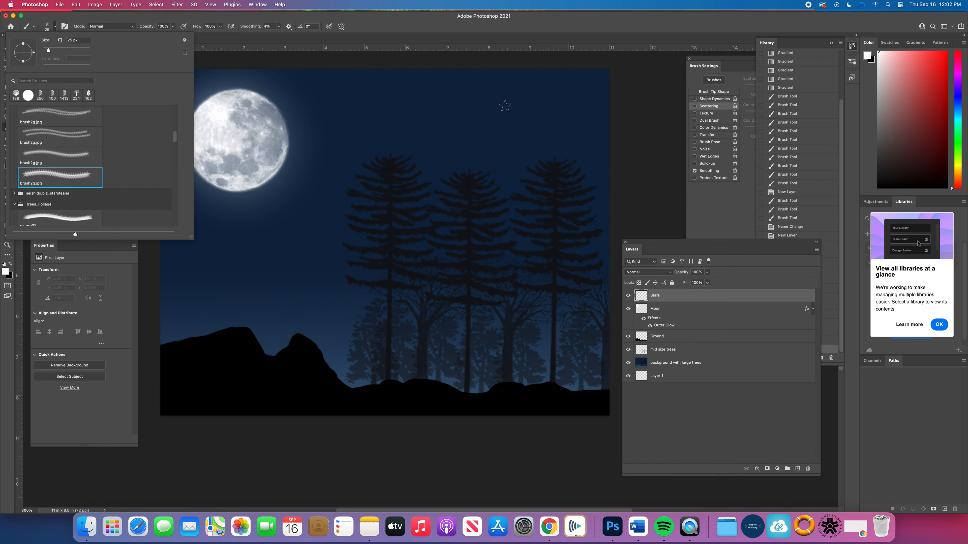
{"action": "left_click", "coordinate": [505, 105]}
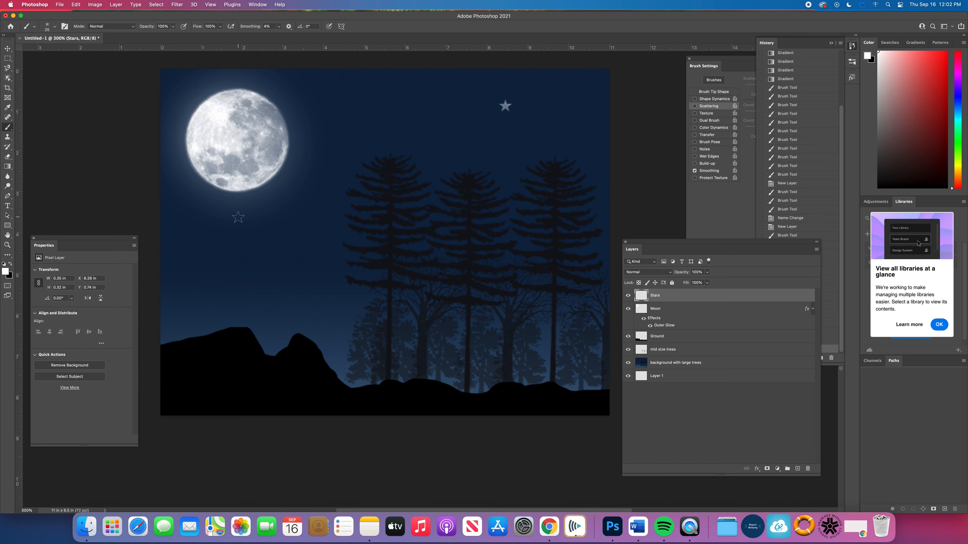
{"action": "key", "text": "super+z"}
Choose the seishido.biz_starshine brush with a large and a tiny star, and stamp it once in the sky beside the moon.
{"action": "left_click", "coordinate": [55, 27]}
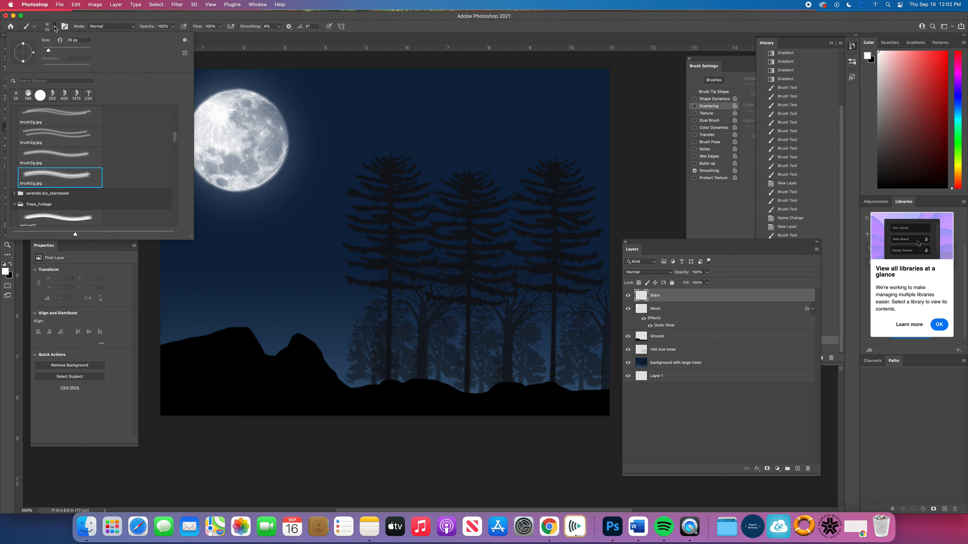
{"action": "left_click", "coordinate": [79, 155]}
{"action": "left_click", "coordinate": [85, 131]}
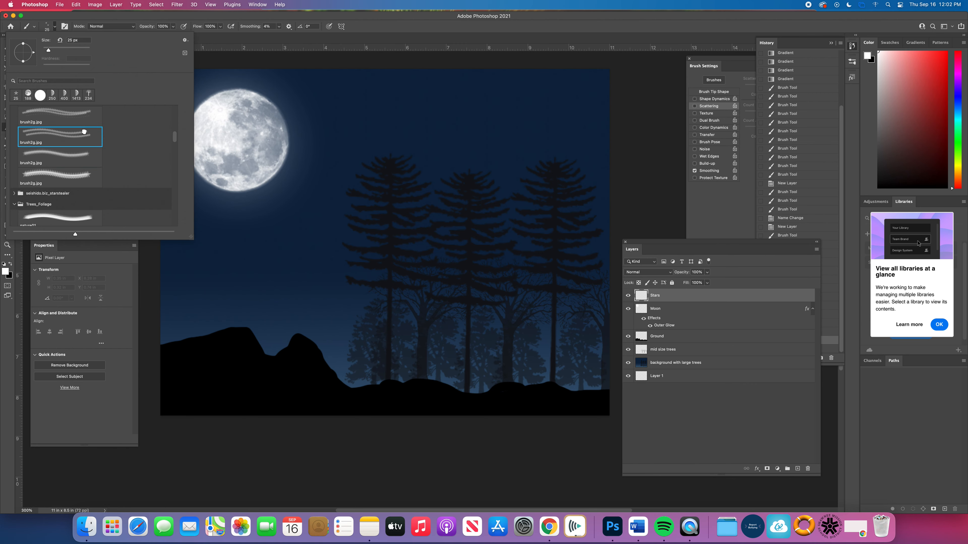
{"action": "scroll", "coordinate": [83, 173], "scroll_direction": "down", "scroll_amount": 5}
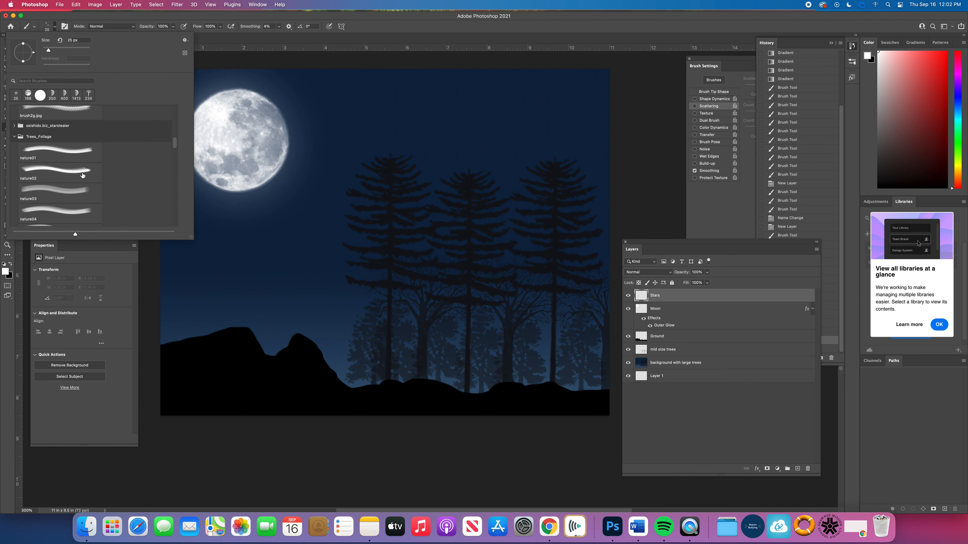
{"action": "left_click", "coordinate": [14, 126]}
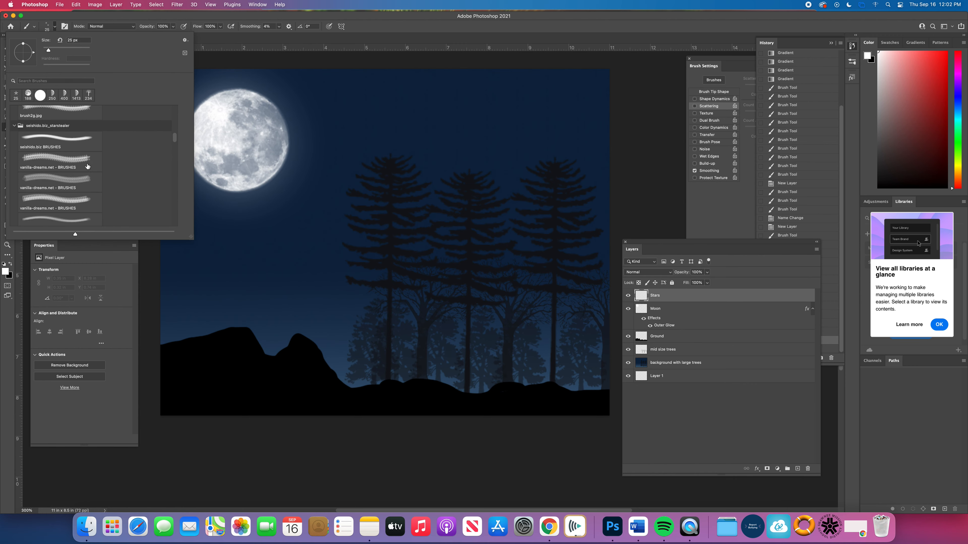
{"action": "left_click", "coordinate": [87, 157]}
{"action": "mouse_move", "coordinate": [174, 142]}
{"action": "left_mouse_down"}
{"action": "mouse_move", "coordinate": [175, 152]}
{"action": "mouse_move", "coordinate": [175, 127]}
{"action": "left_mouse_up"}
{"action": "left_click", "coordinate": [89, 185]}
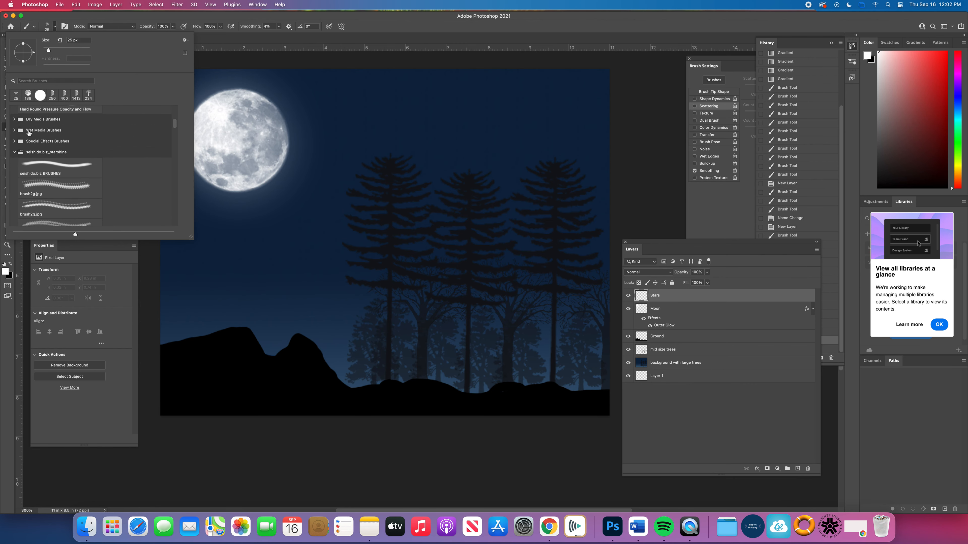
{"action": "left_click", "coordinate": [84, 188]}
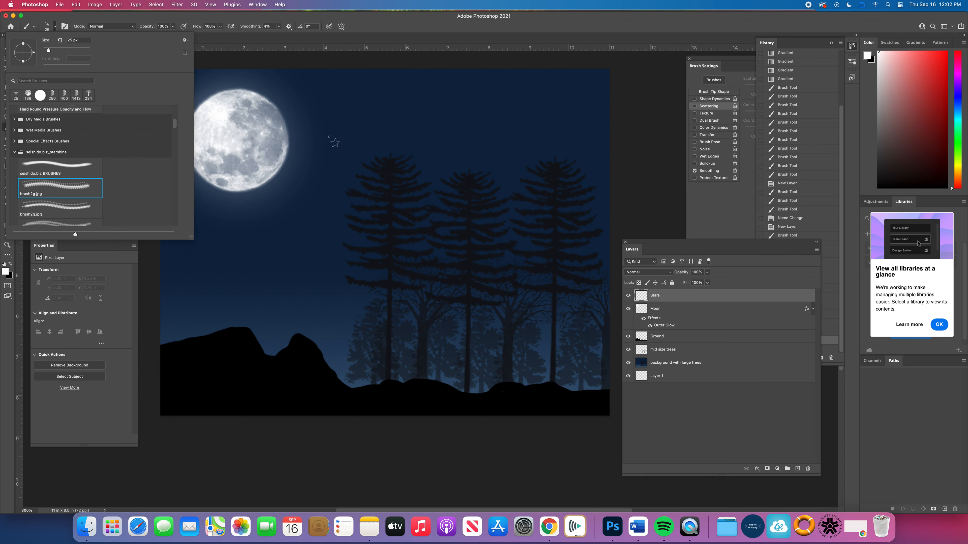
{"action": "left_click", "coordinate": [332, 117]}
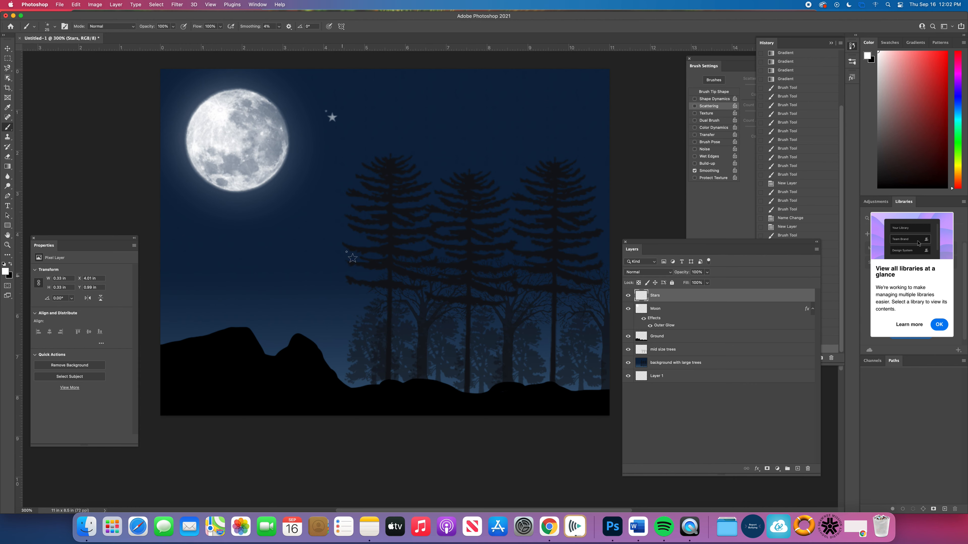
Stamp three single stars below the moon and three in the sky beside it, using the last 25 px seishido.biz_starshine brush.
{"action": "left_click", "coordinate": [54, 27]}
{"action": "scroll", "coordinate": [177, 128], "scroll_direction": "down", "scroll_amount": 3}
{"action": "left_click", "coordinate": [87, 206]}
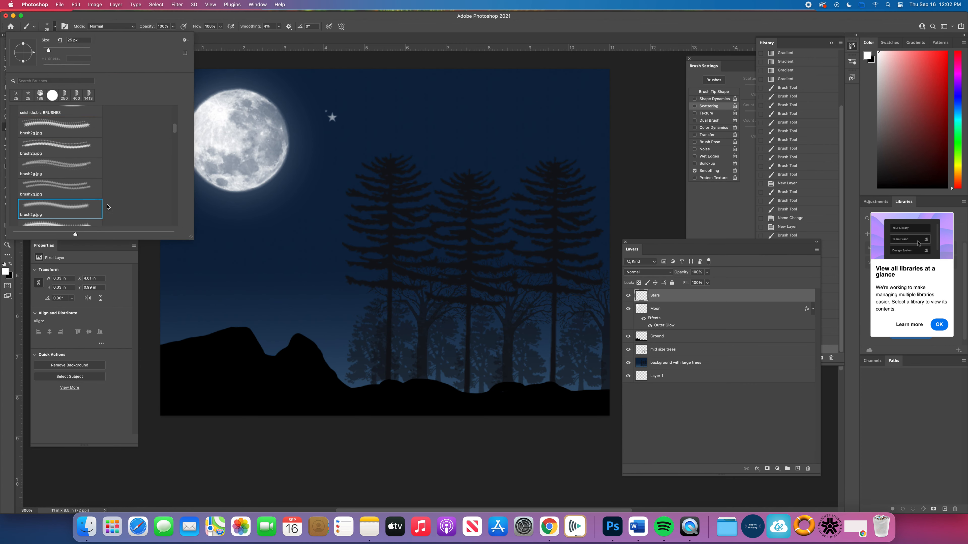
{"action": "scroll", "coordinate": [175, 129], "scroll_direction": "down", "scroll_amount": 3}
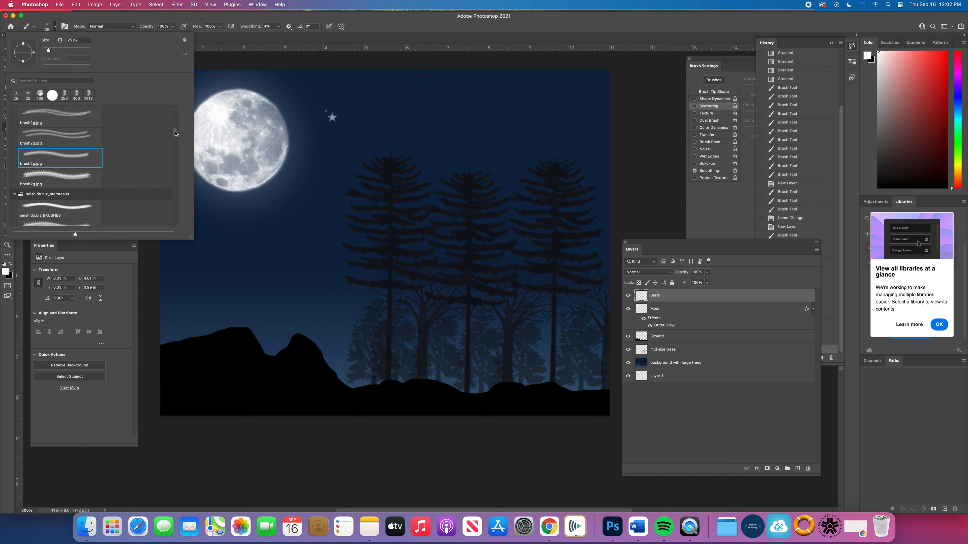
{"action": "left_click", "coordinate": [92, 178]}
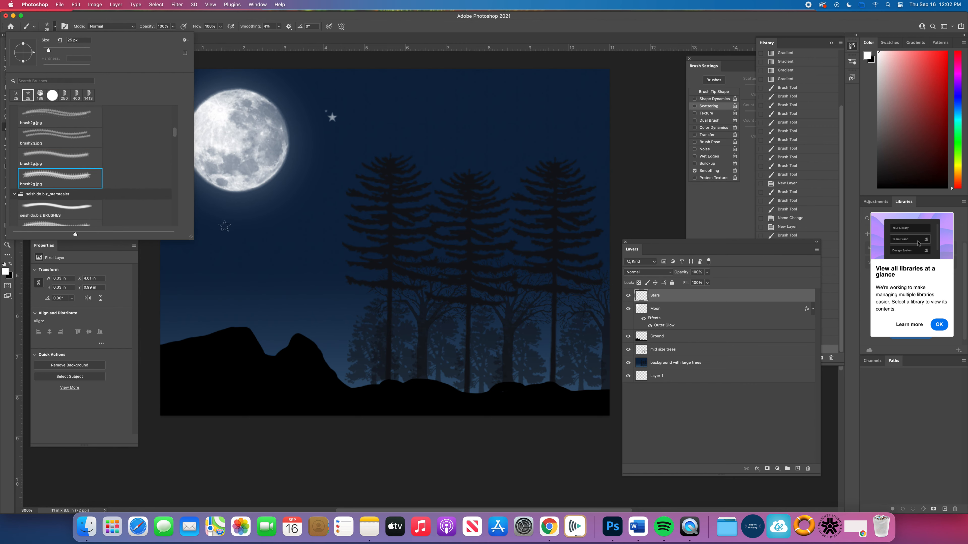
{"action": "left_click", "coordinate": [225, 228]}
{"action": "left_click", "coordinate": [201, 271]}
{"action": "left_click", "coordinate": [249, 243]}
{"action": "left_click", "coordinate": [376, 102]}
{"action": "left_click", "coordinate": [360, 126]}
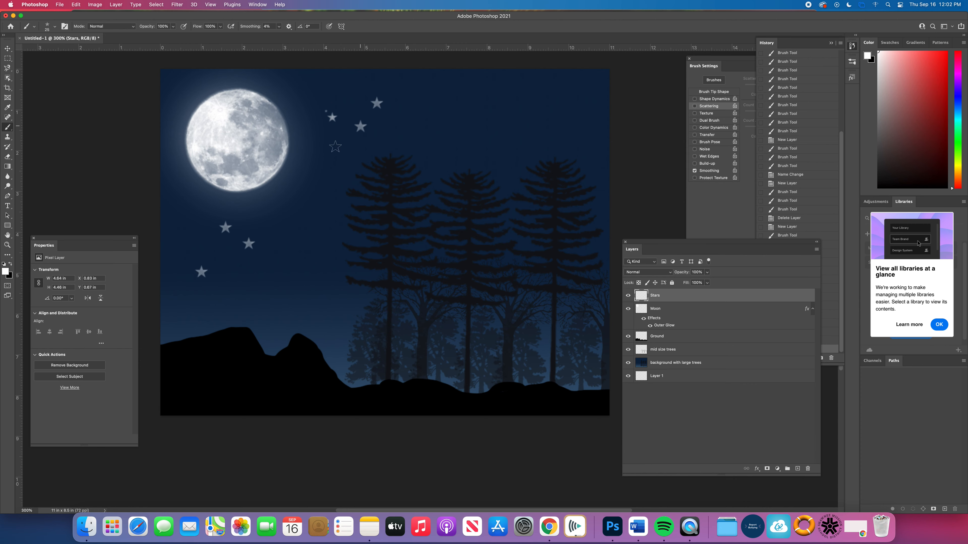
{"action": "left_click", "coordinate": [338, 143]}
Try stamping a constellation of single stars rising diagonally in the sky above the farthest tree from the moon.
{"action": "left_click", "coordinate": [493, 114]}
{"action": "left_click", "coordinate": [515, 130]}
{"action": "left_click", "coordinate": [546, 96]}
{"action": "left_click", "coordinate": [540, 104]}
{"action": "left_click", "coordinate": [556, 81]}
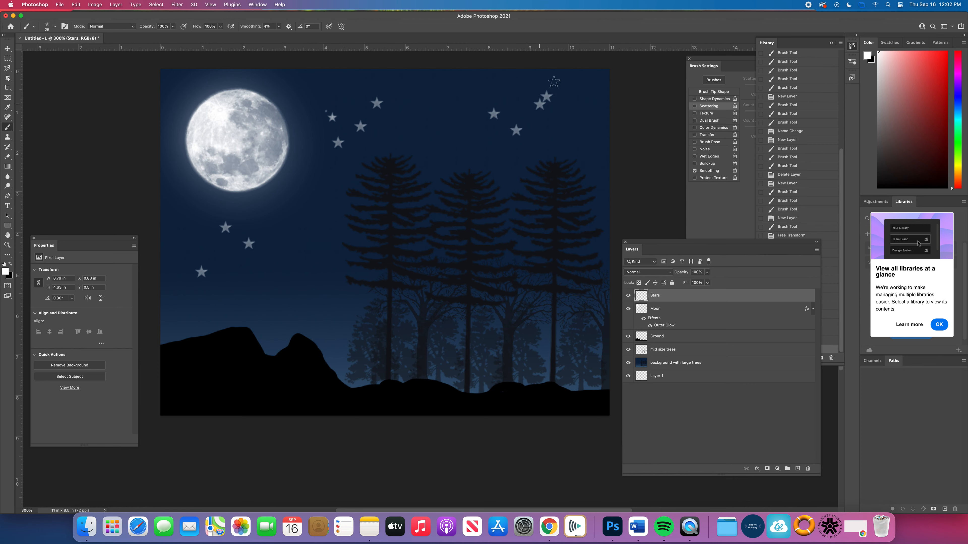
{"action": "left_click", "coordinate": [529, 113]}
{"action": "left_click", "coordinate": [567, 75]}
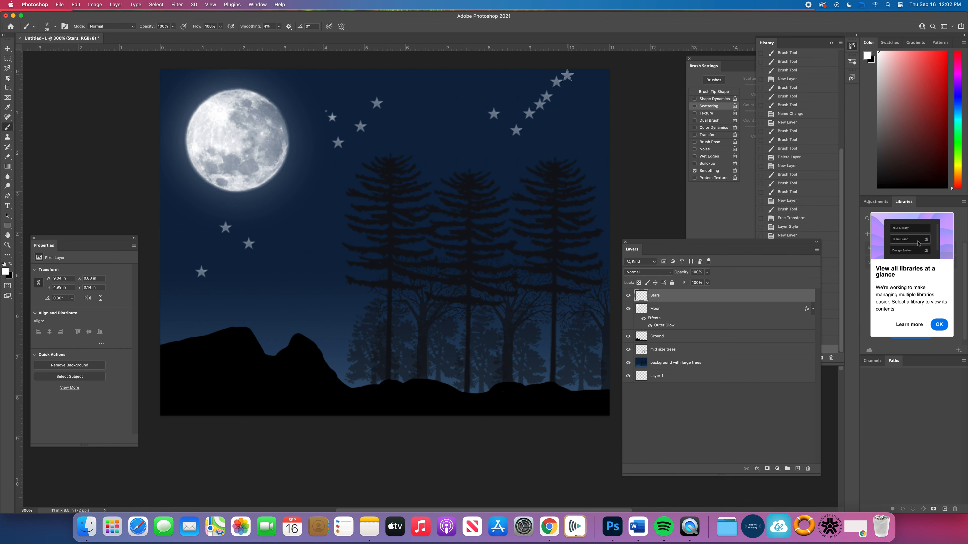
Undo all the constellation stars stamped above the trees on the Stars layer.
{"action": "key", "text": "z"}
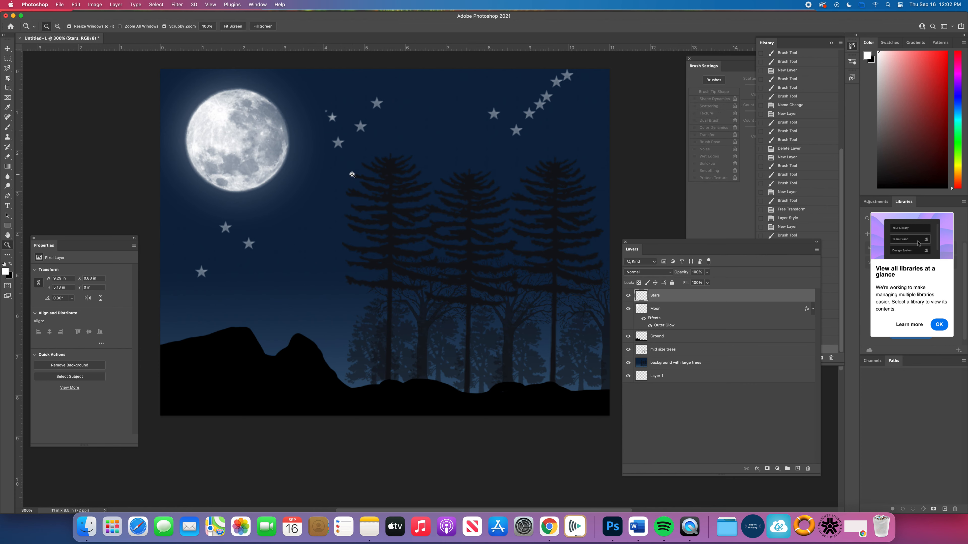
{"action": "key", "text": "super+z"}
{"action": "key", "text": "super+z"}
{"action": "key", "text": "super+z"}
{"action": "key", "text": "super+z"}
{"action": "key", "text": "super+z"}
{"action": "key", "text": "super+z"}
{"action": "key", "text": "super+z"}
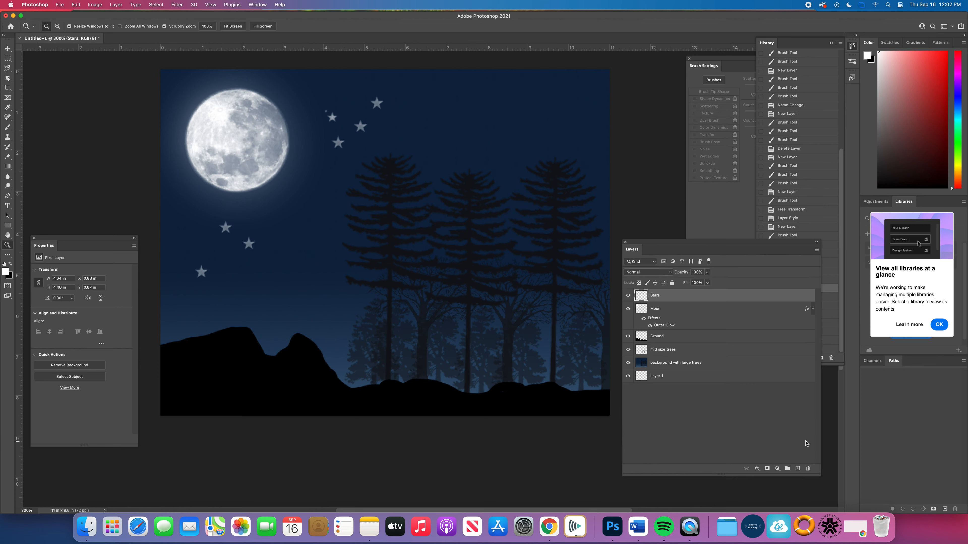
Create a new layer named Constellation above the Stars layer.
{"action": "key", "text": "shift+super+n"}
{"action": "type", "text": "Co"}
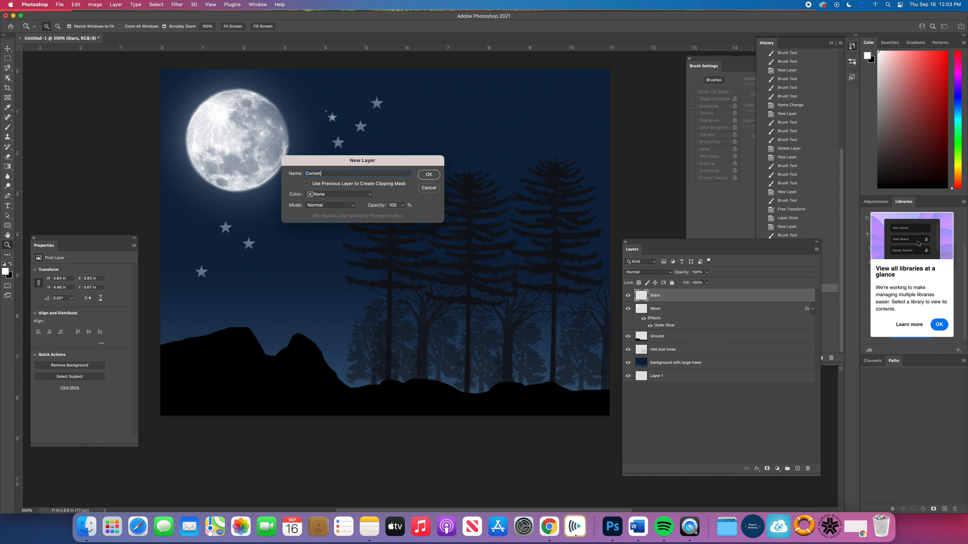
{"action": "type", "text": "nstellation"}
{"action": "key", "text": "Return"}
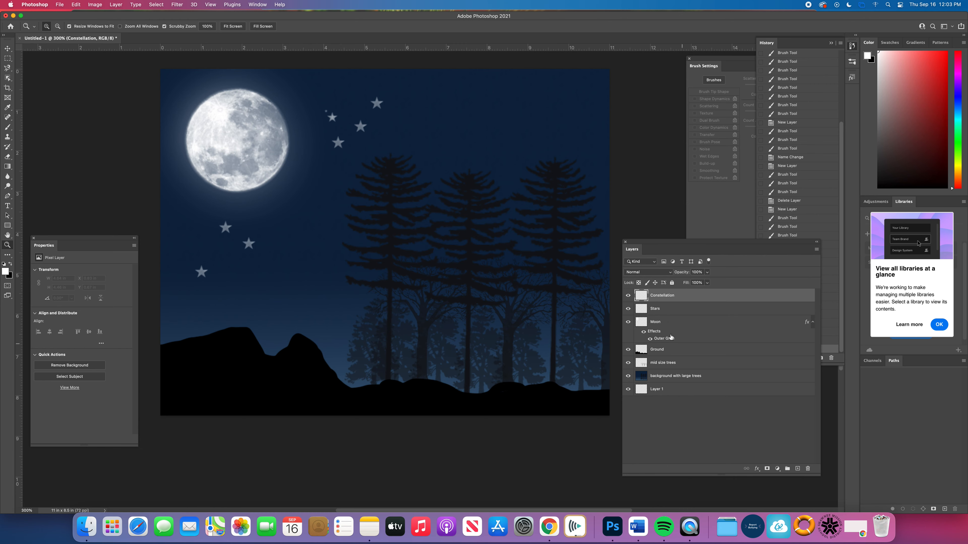
Activate the Brush tool and try out several brush presets from the seishido.biz_starstealer set.
{"action": "left_click", "coordinate": [7, 127]}
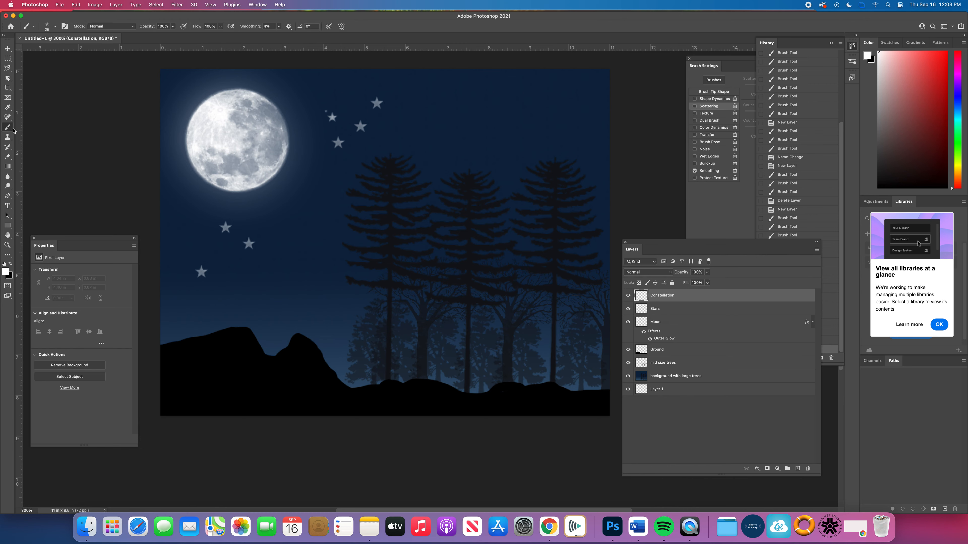
{"action": "left_click", "coordinate": [55, 28]}
{"action": "scroll", "coordinate": [172, 142], "scroll_direction": "down", "scroll_amount": 5}
{"action": "left_click", "coordinate": [76, 170]}
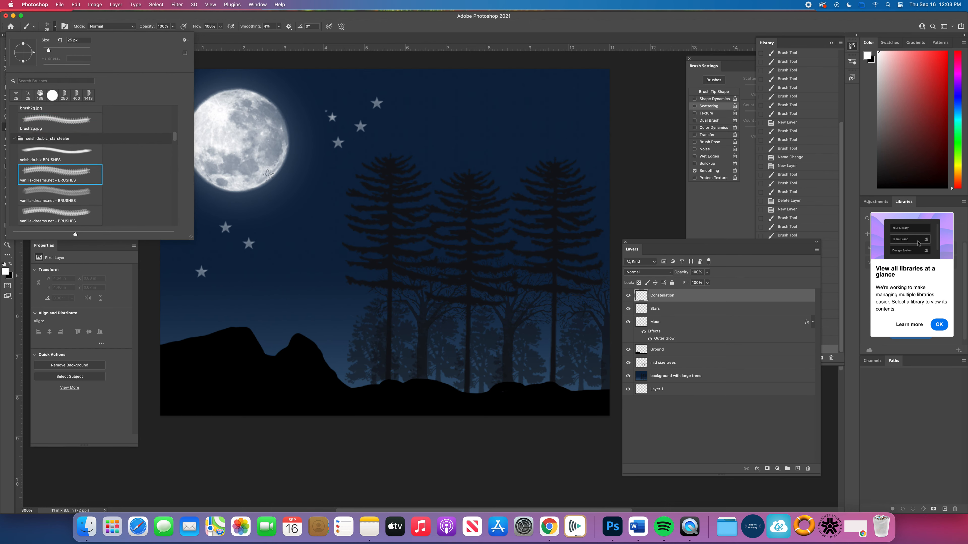
{"action": "left_click", "coordinate": [82, 152]}
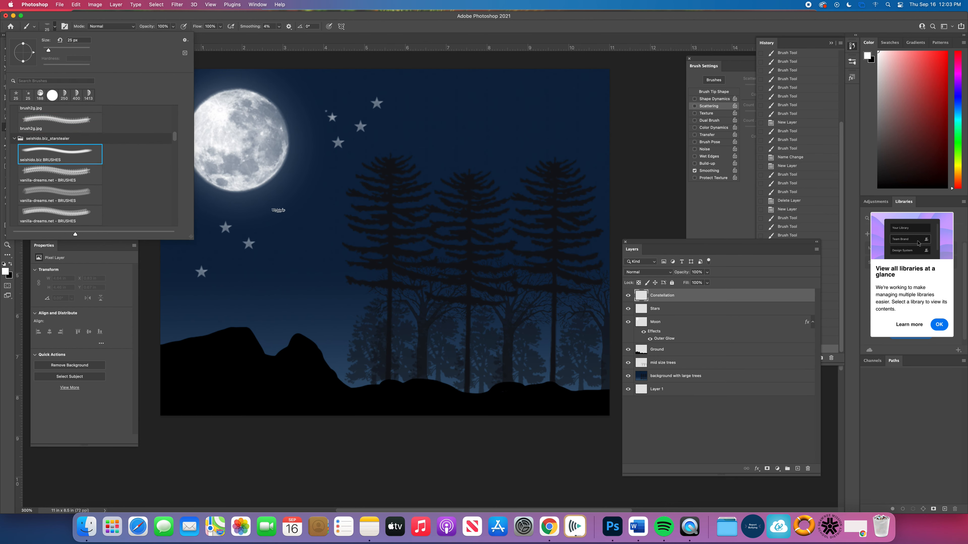
{"action": "left_click", "coordinate": [80, 213]}
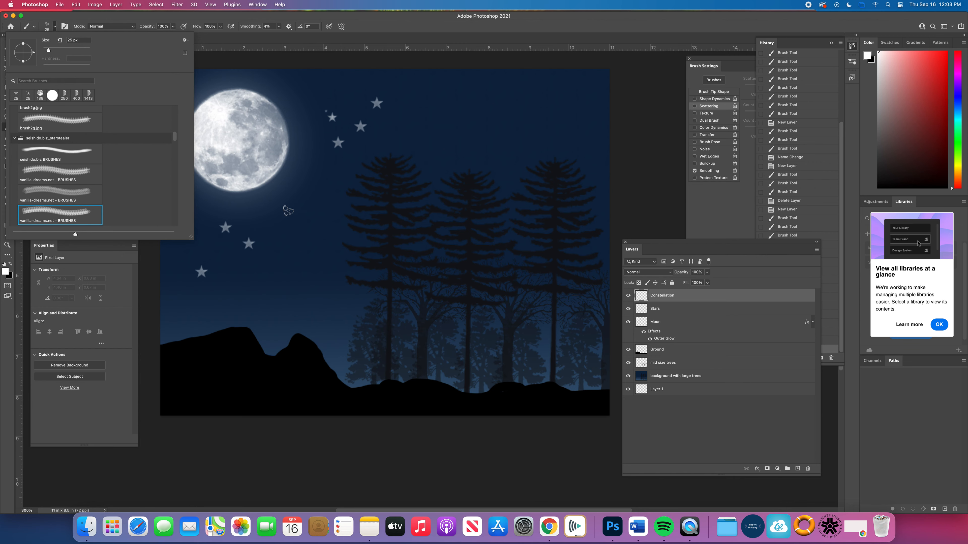
{"action": "scroll", "coordinate": [112, 172], "scroll_direction": "down", "scroll_amount": 8}
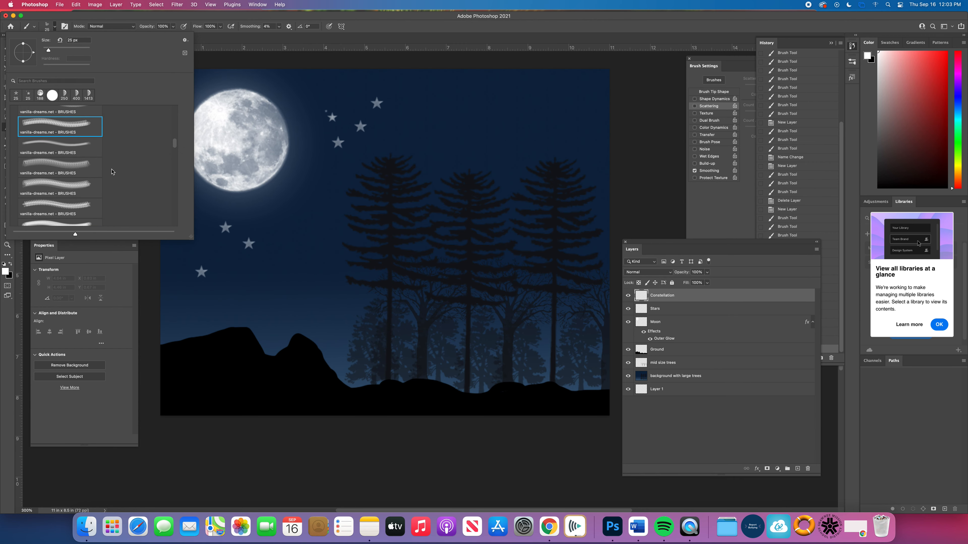
{"action": "left_click", "coordinate": [88, 186]}
{"action": "left_click", "coordinate": [93, 206]}
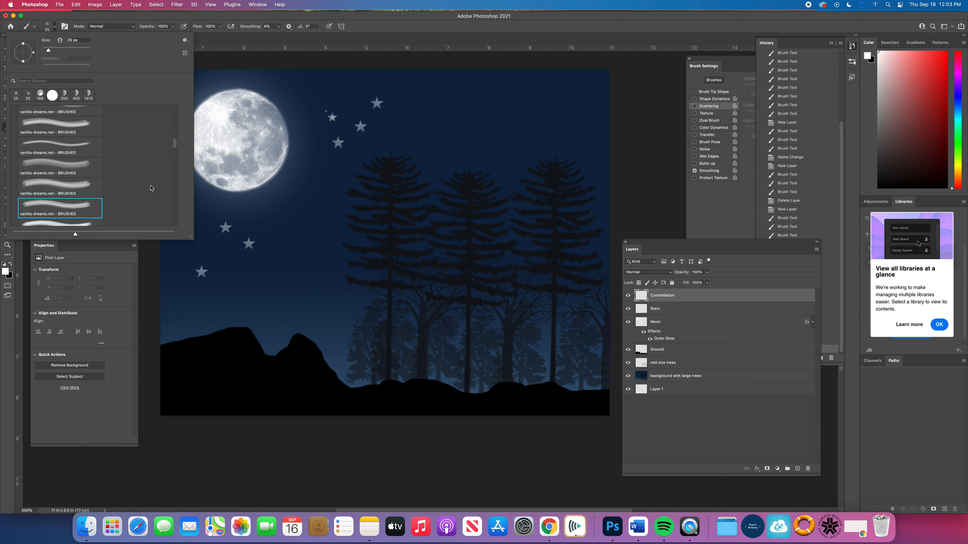
{"action": "scroll", "coordinate": [72, 206], "scroll_direction": "down", "scroll_amount": 5}
{"action": "left_click", "coordinate": [69, 201]}
Choose the seishido.biz_starshine brush with two small stars and stamp several pairs among the larger stars below the moon.
{"action": "scroll", "coordinate": [71, 183], "scroll_direction": "up", "scroll_amount": 5}
{"action": "scroll", "coordinate": [80, 193], "scroll_direction": "up", "scroll_amount": 8}
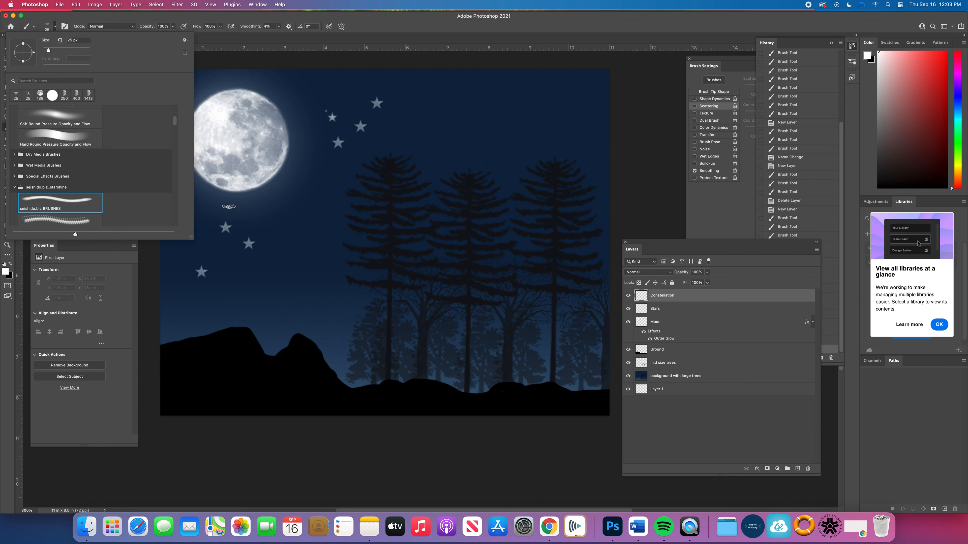
{"action": "left_click", "coordinate": [87, 217]}
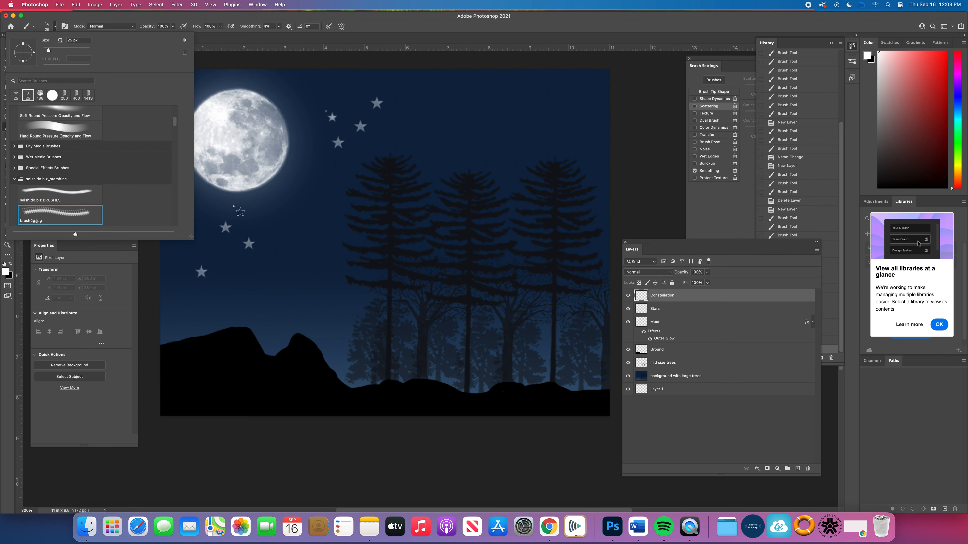
{"action": "scroll", "coordinate": [82, 207], "scroll_direction": "down", "scroll_amount": 5}
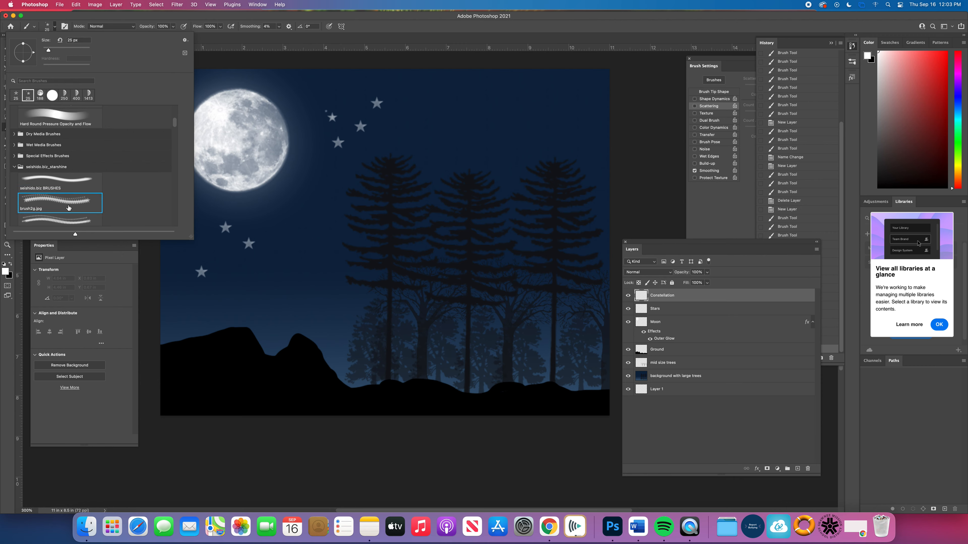
{"action": "left_click", "coordinate": [81, 180]}
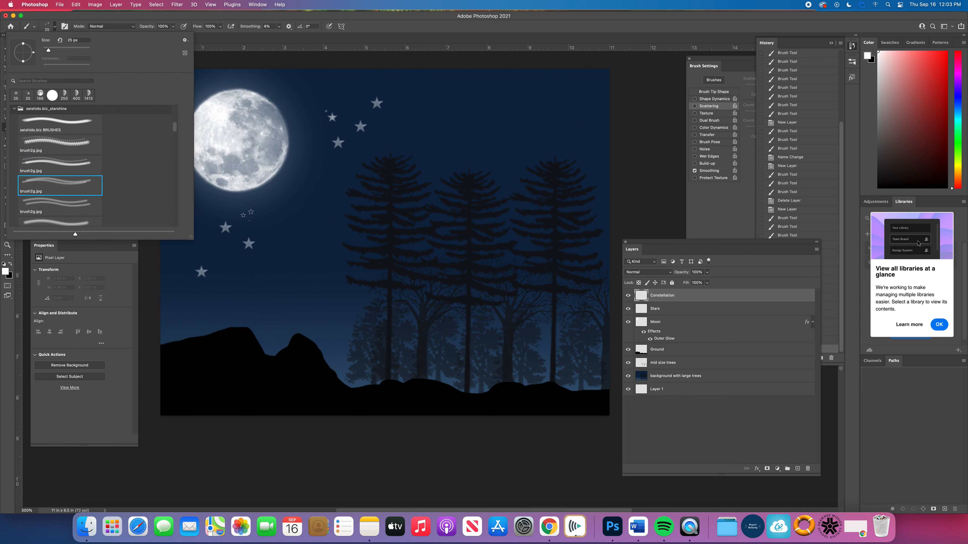
{"action": "left_click", "coordinate": [249, 220]}
{"action": "left_click", "coordinate": [192, 246]}
{"action": "left_click", "coordinate": [225, 258]}
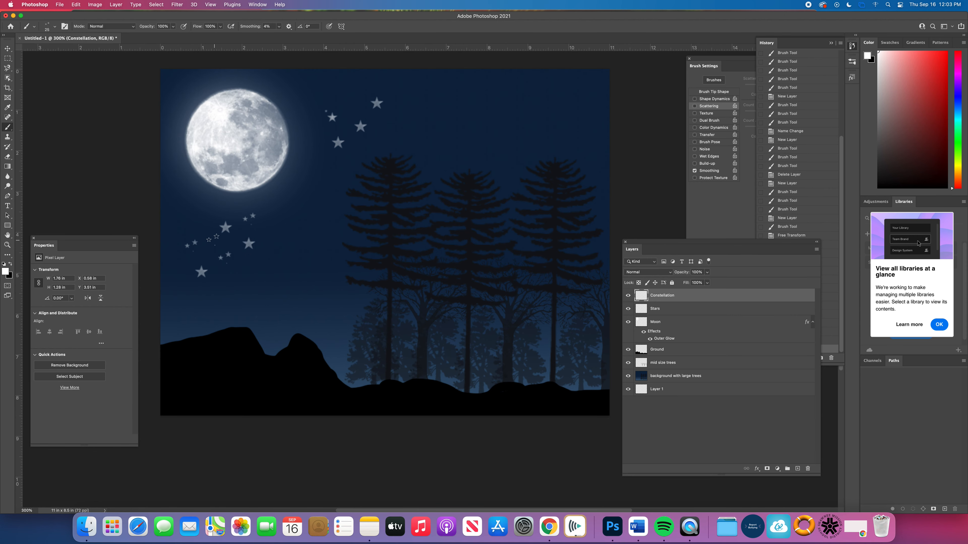
{"action": "left_click", "coordinate": [214, 244]}
{"action": "scroll", "coordinate": [214, 244], "scroll_direction": "down", "scroll_amount": 1}
{"action": "left_click", "coordinate": [231, 263]}
{"action": "left_click", "coordinate": [228, 276]}
Brush a dense trail of small stars in the sky above the trees on the Constellation layer.
{"action": "left_click_drag", "start_coordinate": [464, 107], "coordinate": [493, 131]}
{"action": "left_click", "coordinate": [482, 123]}
{"action": "left_click", "coordinate": [488, 129]}
{"action": "left_click", "coordinate": [499, 128]}
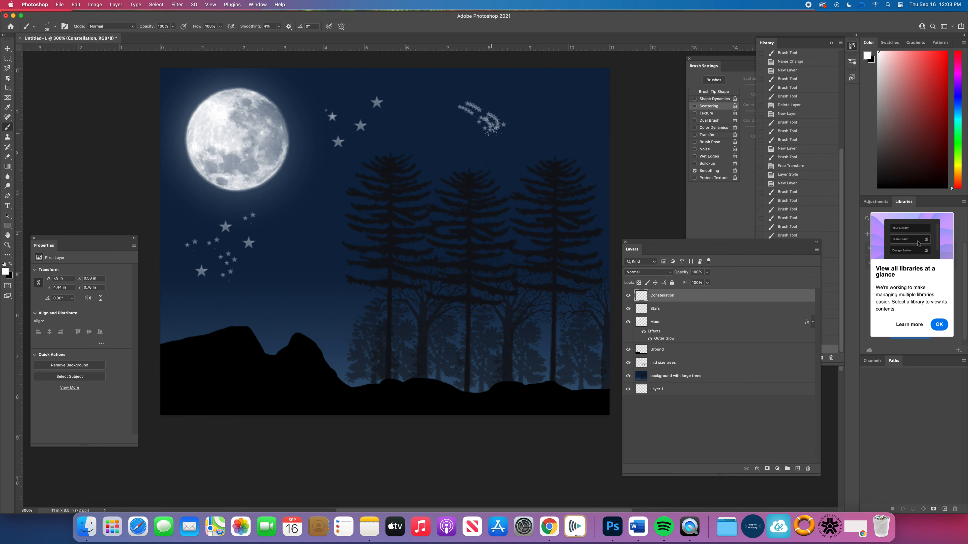
Undo all the small stars brushed in the sky above the trees.
{"action": "key", "text": "super+z"}
{"action": "key", "text": "super+z"}
{"action": "key", "text": "super+z"}
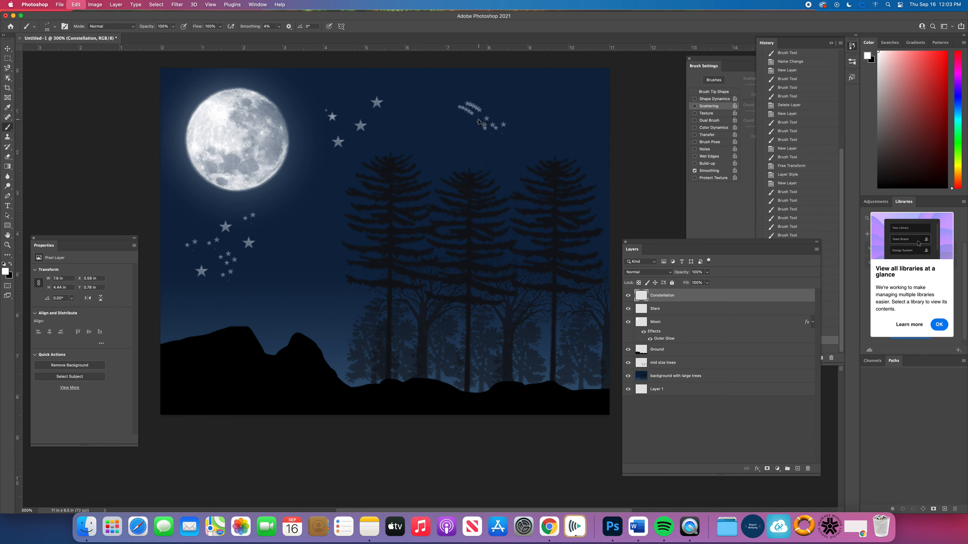
{"action": "key", "text": "super+z"}
{"action": "key", "text": "super+z"}
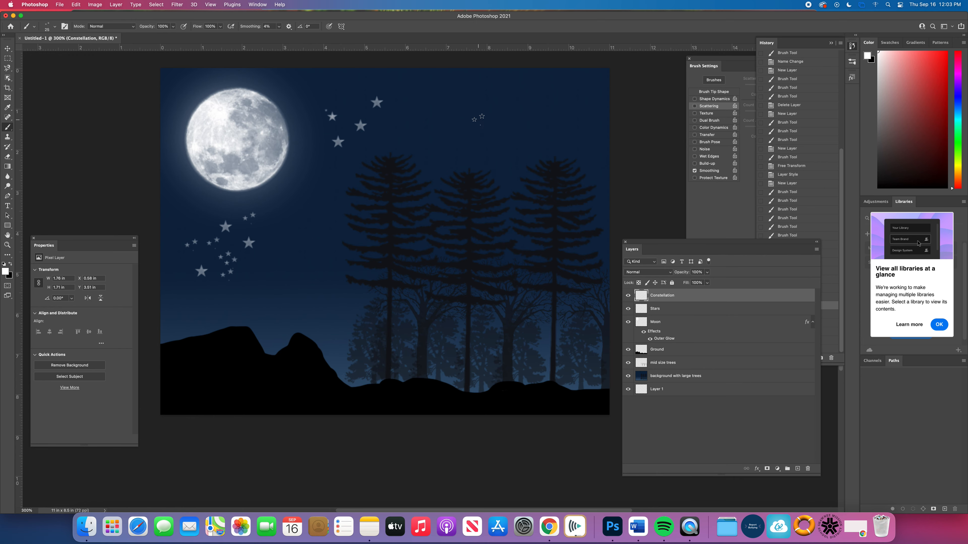
Stamp a small cluster of star pairs in the sky above the middle tree, undoing misplaced stamps along the way.
{"action": "left_click", "coordinate": [471, 101]}
{"action": "left_click", "coordinate": [483, 109]}
{"action": "left_click", "coordinate": [486, 118]}
{"action": "left_click", "coordinate": [502, 103]}
{"action": "key", "text": "super+z"}
{"action": "key", "text": "super+z"}
{"action": "key", "text": "super+z"}
{"action": "left_click", "coordinate": [493, 91]}
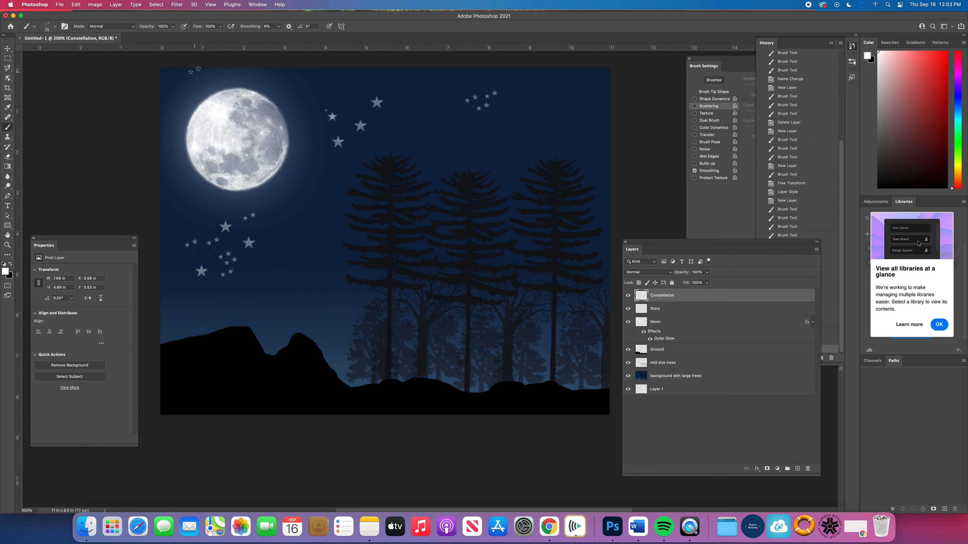
Try a vanilla-dreams.net star brush enlarged to 84 px with several stamps and strokes above the trees.
{"action": "left_click", "coordinate": [54, 26]}
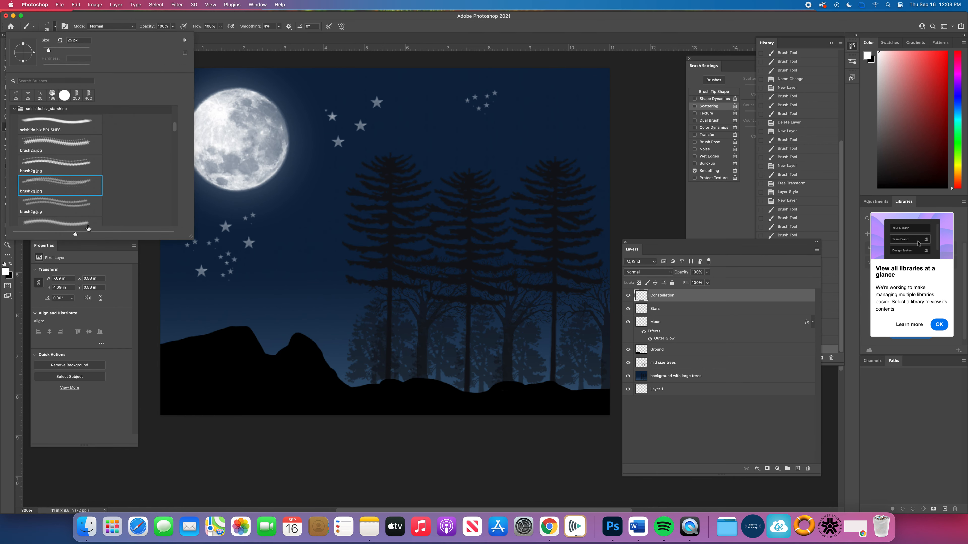
{"action": "scroll", "coordinate": [135, 220], "scroll_direction": "up", "scroll_amount": 1}
{"action": "left_click_drag", "start_coordinate": [175, 131], "coordinate": [173, 139]}
{"action": "left_click", "coordinate": [60, 169]}
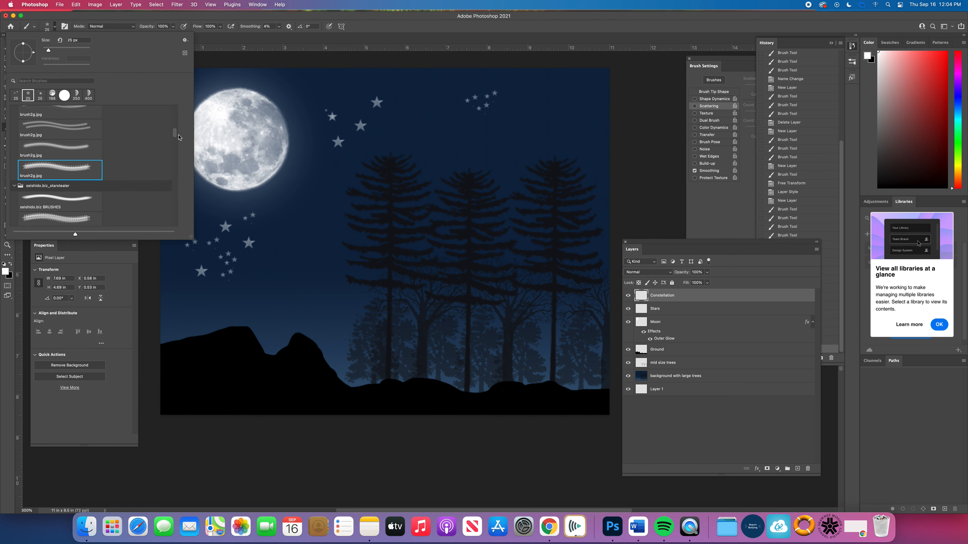
{"action": "left_click_drag", "start_coordinate": [176, 138], "coordinate": [176, 150]}
{"action": "left_click", "coordinate": [73, 146]}
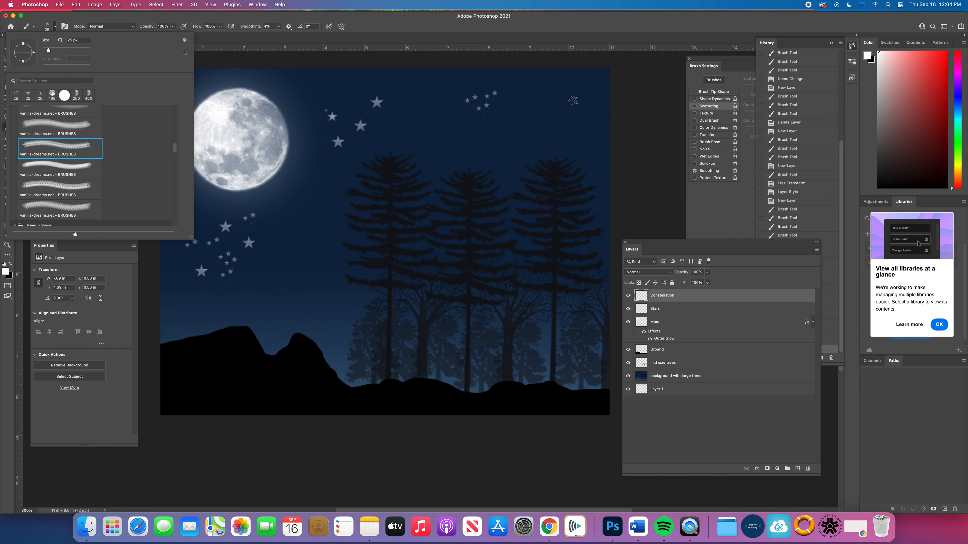
{"action": "left_click_drag", "start_coordinate": [47, 50], "coordinate": [62, 51]}
{"action": "left_click", "coordinate": [573, 86]}
{"action": "left_click_drag", "start_coordinate": [564, 114], "coordinate": [594, 153]}
{"action": "left_click", "coordinate": [524, 149]}
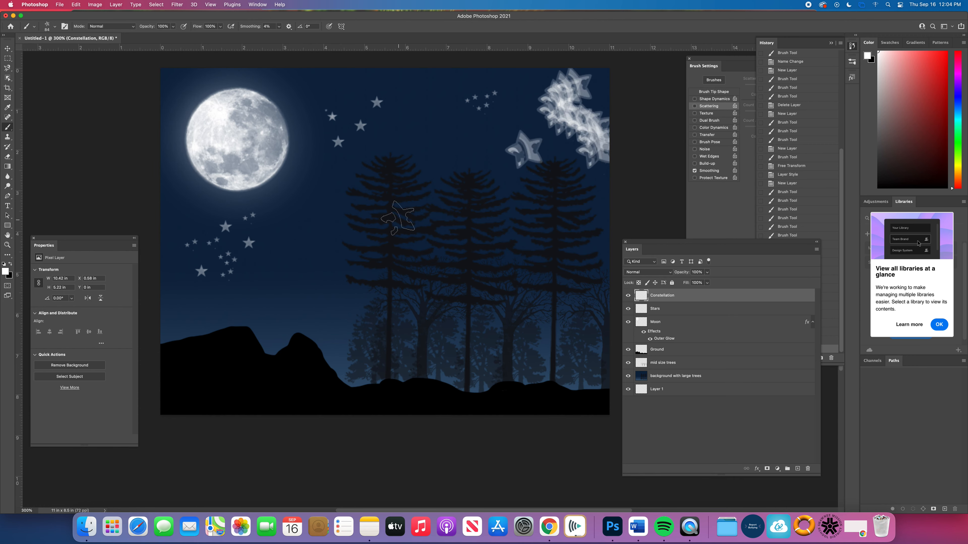
Undo the large star strokes above the trees.
{"action": "key", "text": "super+z"}
{"action": "key", "text": "super+z"}
{"action": "key", "text": "super+z"}
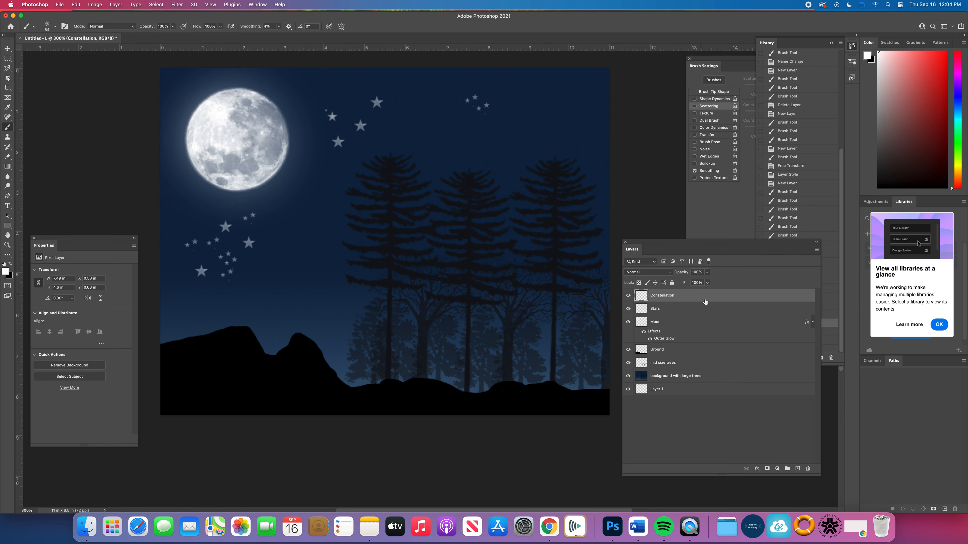
Add an Outer Glow effect to the Constellation layer and raise its spread to about 5%.
{"action": "left_click", "coordinate": [757, 469]}
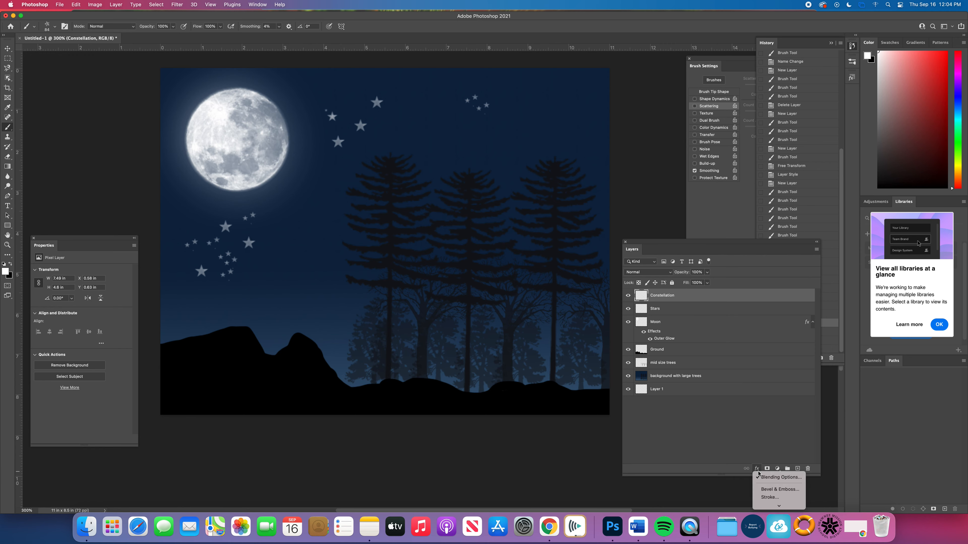
{"action": "left_click", "coordinate": [767, 478]}
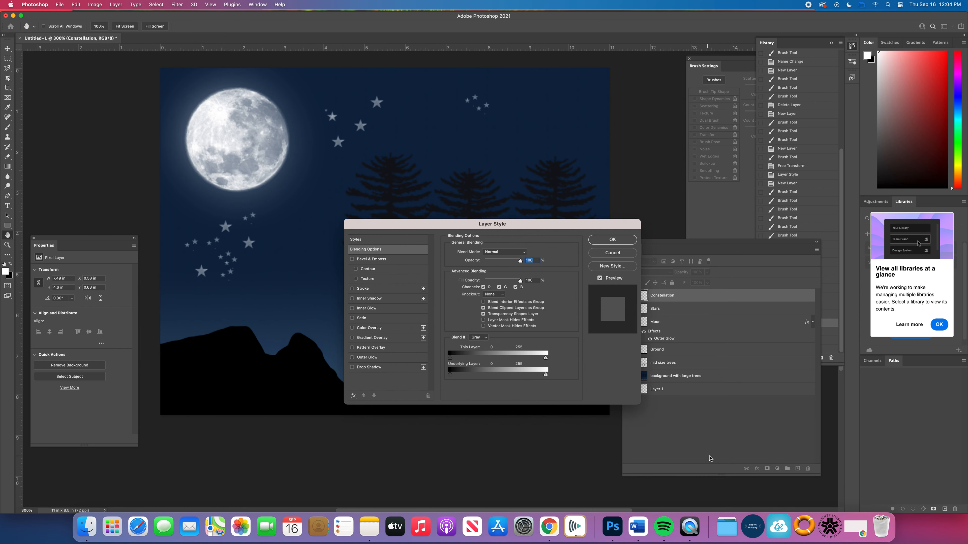
{"action": "left_click", "coordinate": [368, 358]}
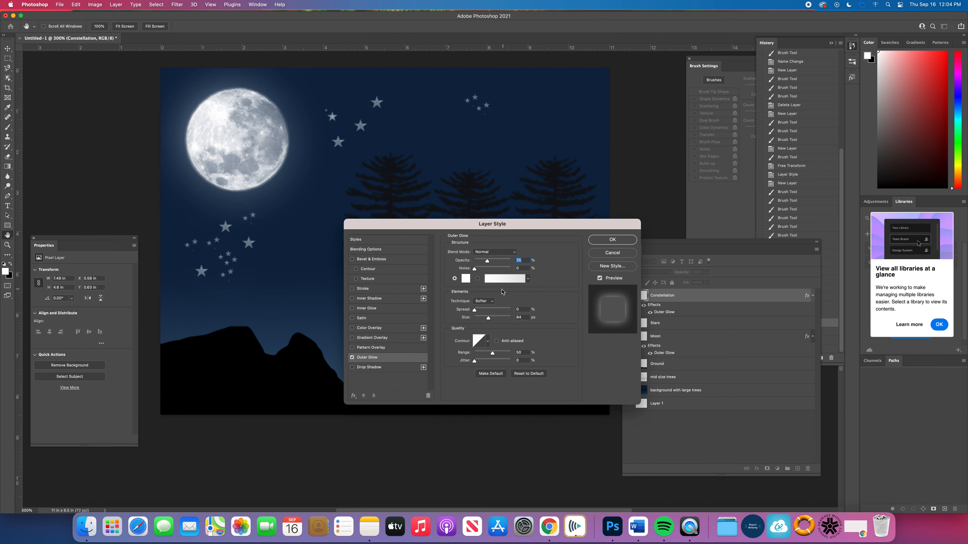
{"action": "left_click_drag", "start_coordinate": [474, 311], "coordinate": [476, 311]}
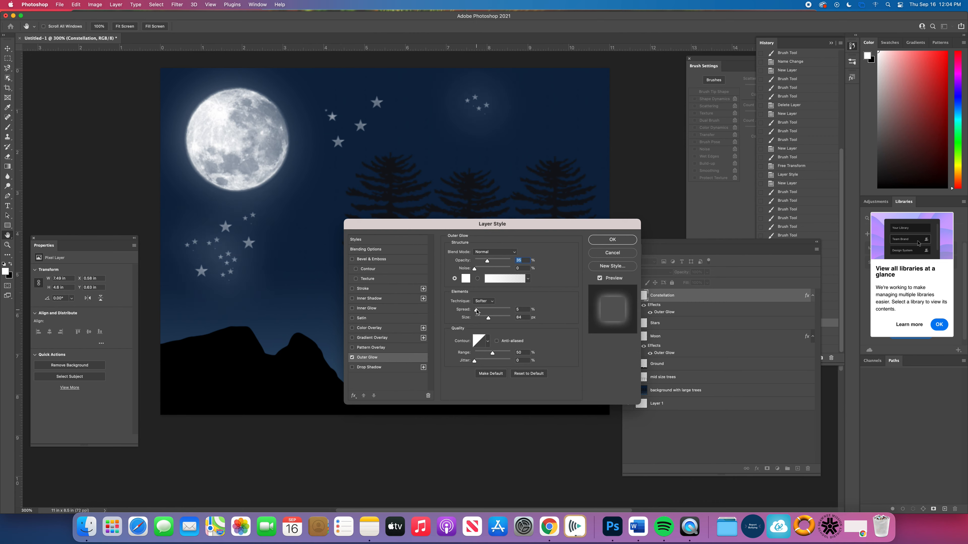
{"action": "left_click_drag", "start_coordinate": [476, 310], "coordinate": [477, 310]}
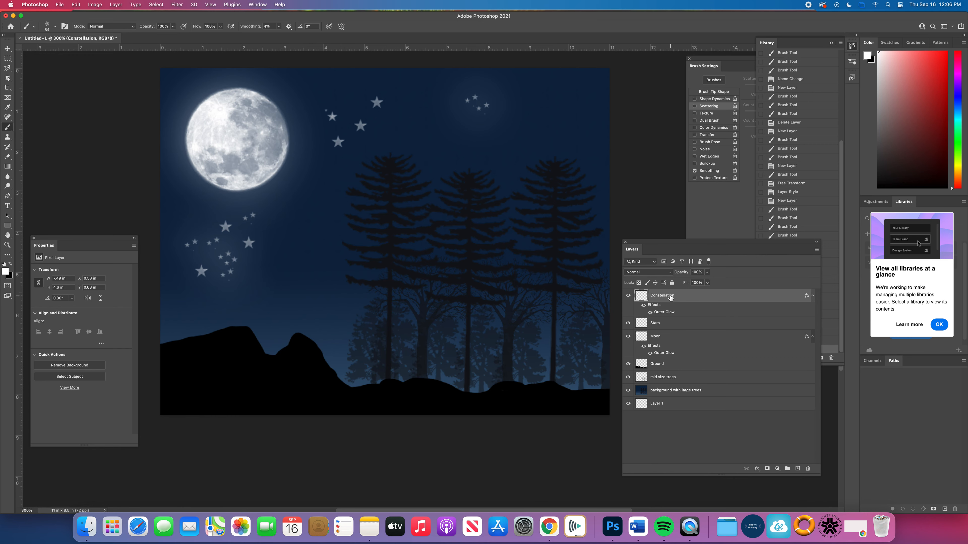
Set the Constellation layer's opacity to 82% and its blend mode to Soft Light.
{"action": "left_click", "coordinate": [708, 272]}
{"action": "left_click_drag", "start_coordinate": [707, 282], "coordinate": [703, 282]}
{"action": "left_click", "coordinate": [661, 273]}
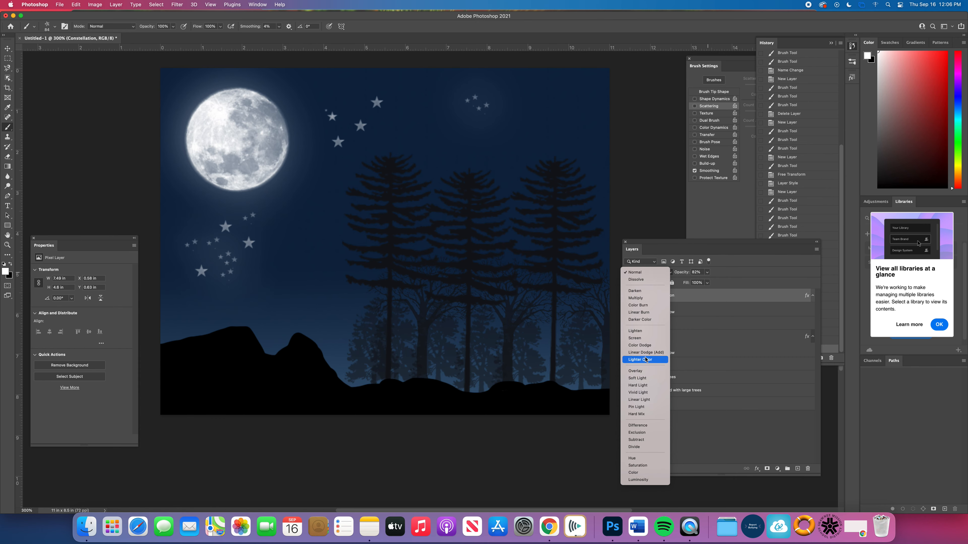
{"action": "left_click", "coordinate": [642, 378]}
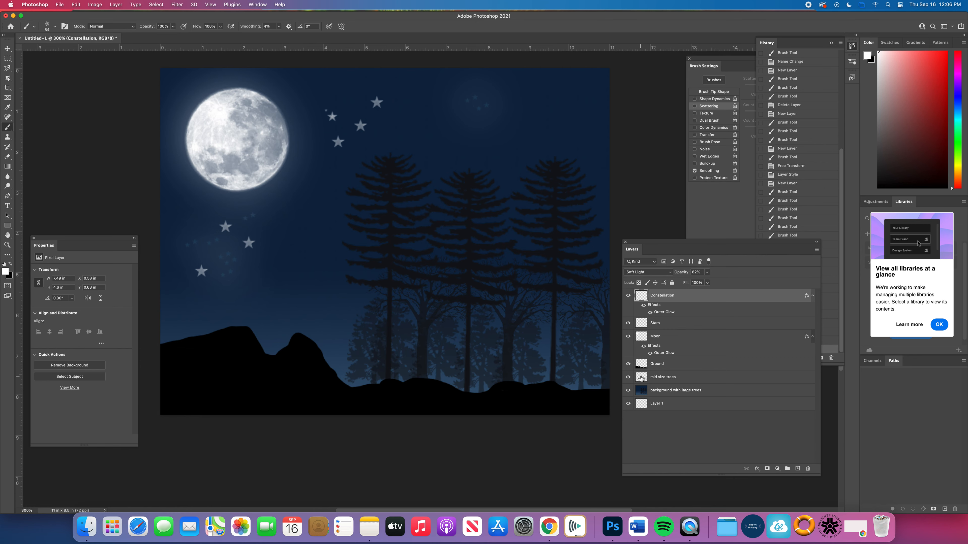
{"action": "scroll", "coordinate": [804, 193], "scroll_direction": "up", "scroll_amount": 5}
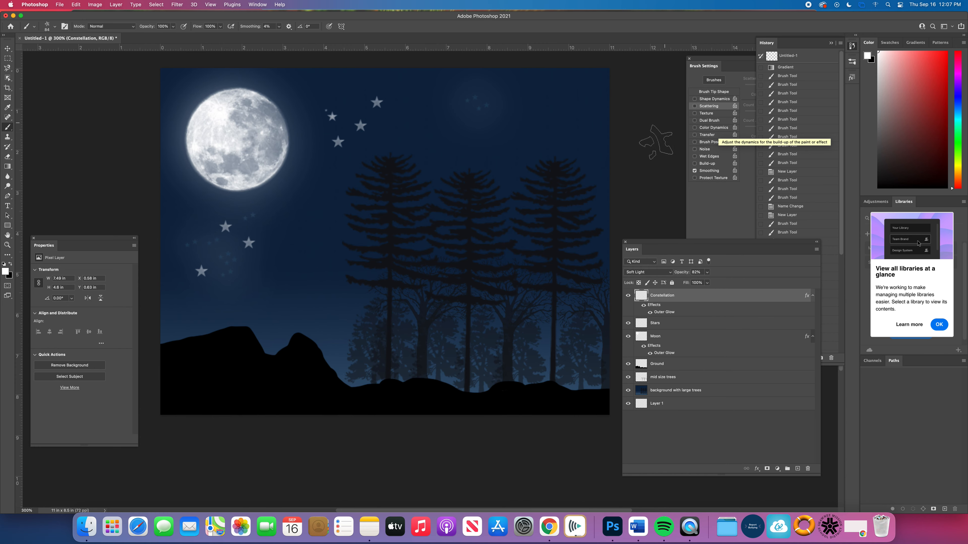
Save the document to cloud documents as "4th hour Digital Design Demo".
{"action": "left_click", "coordinate": [59, 5]}
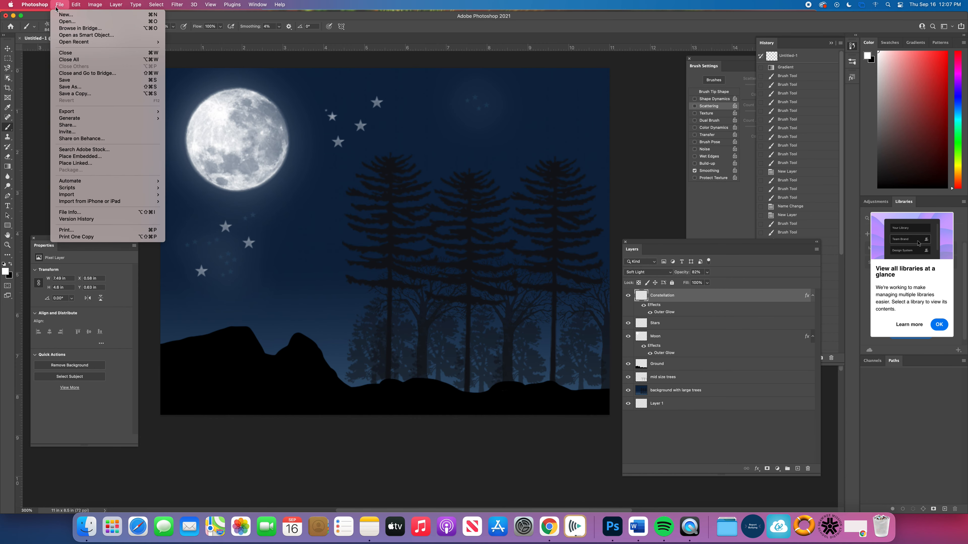
{"action": "left_click", "coordinate": [75, 87]}
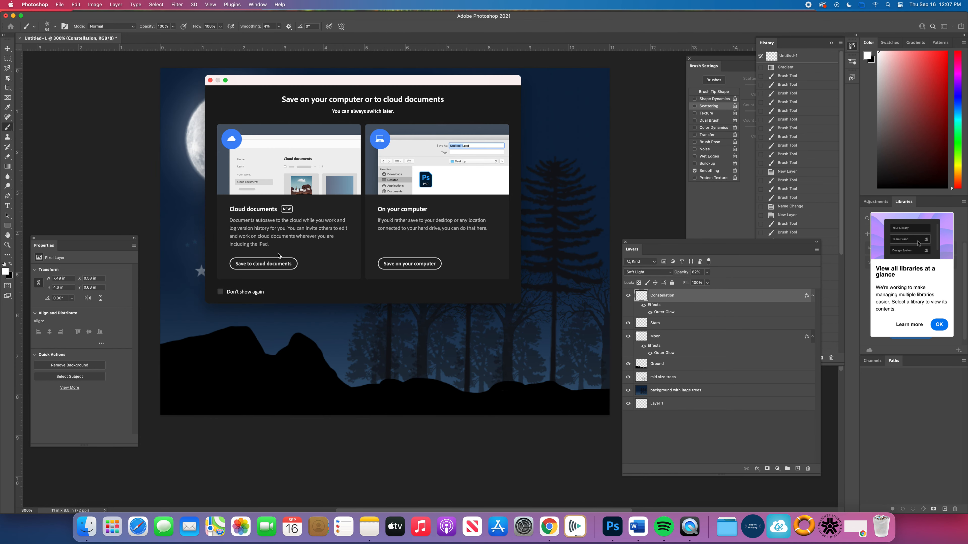
{"action": "left_click", "coordinate": [264, 264]}
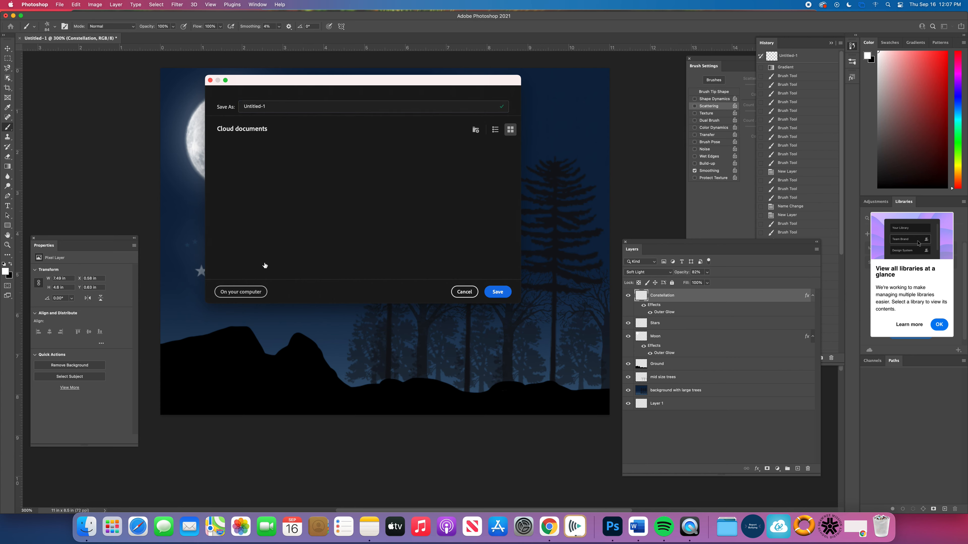
{"action": "type", "text": "4th hour Digital Design DEm"}
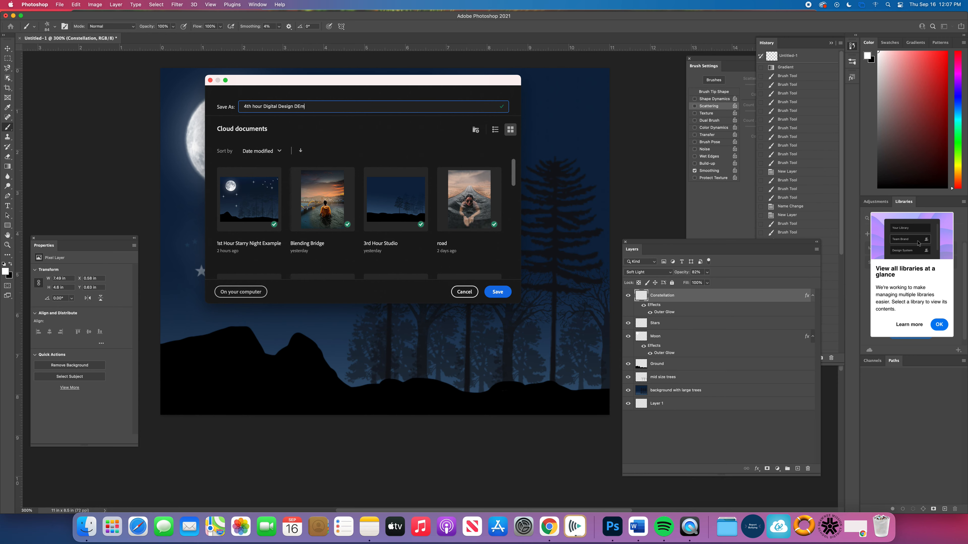
{"action": "key", "text": "BackSpace"}
{"action": "type", "text": "mo"}
{"action": "left_click", "coordinate": [502, 293]}
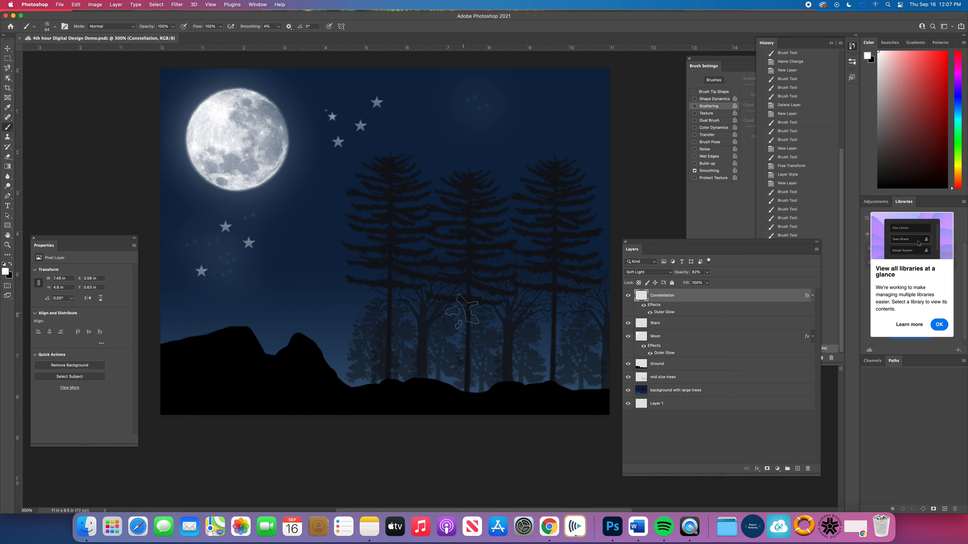
Export the image with Save for Web as a low-quality JPEG named 4th-hour-Digital-Design-Demo.jpg in Documents.
{"action": "left_click", "coordinate": [58, 5]}
{"action": "mouse_move", "coordinate": [107, 111]}
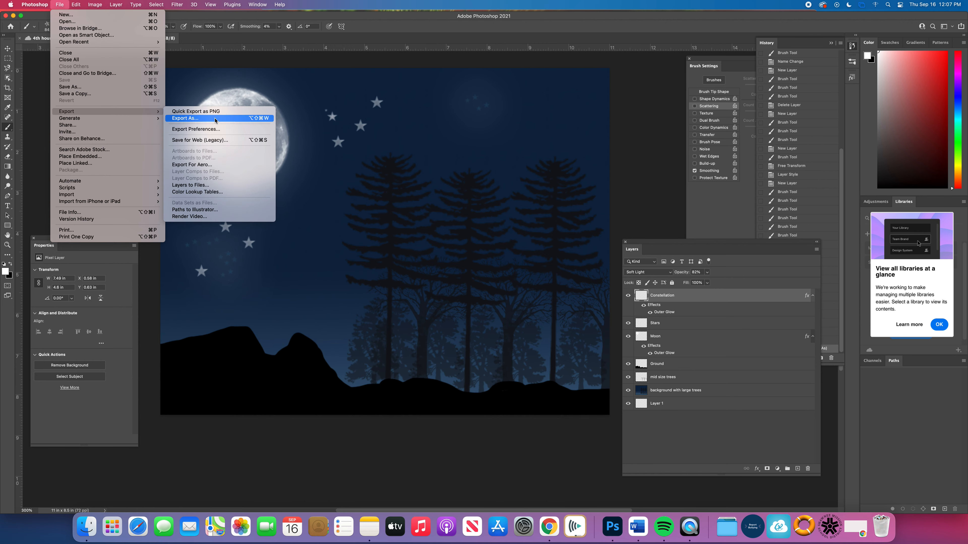
{"action": "left_click", "coordinate": [233, 141]}
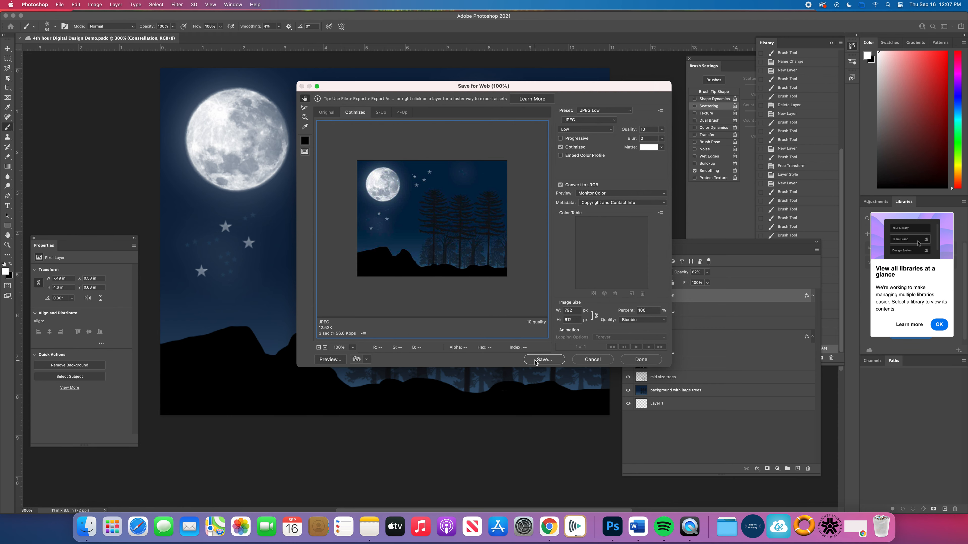
{"action": "left_click", "coordinate": [530, 363]}
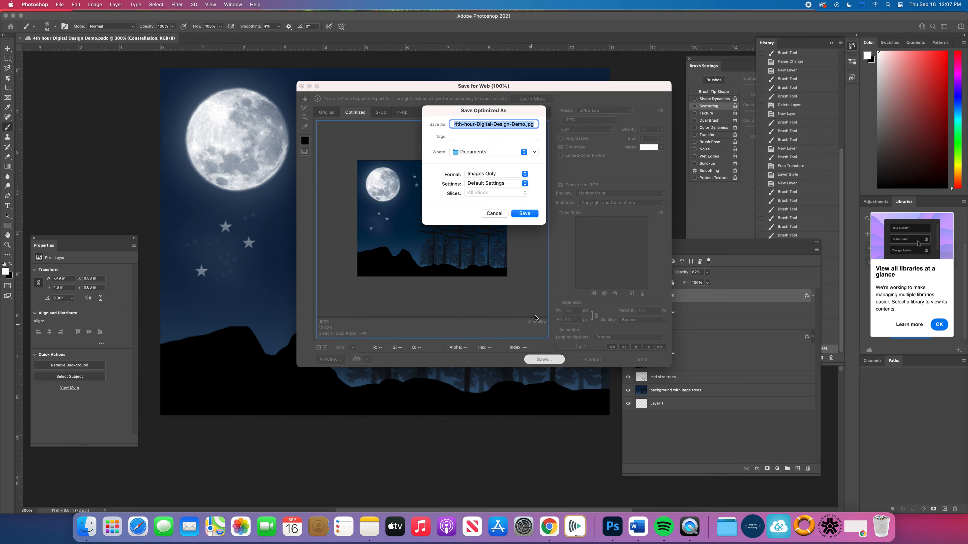
{"action": "left_click", "coordinate": [525, 214]}
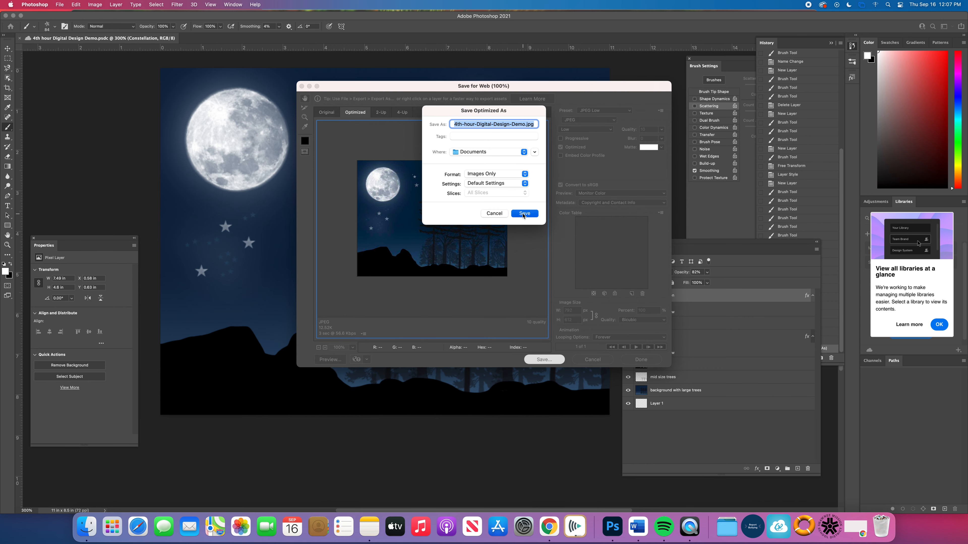